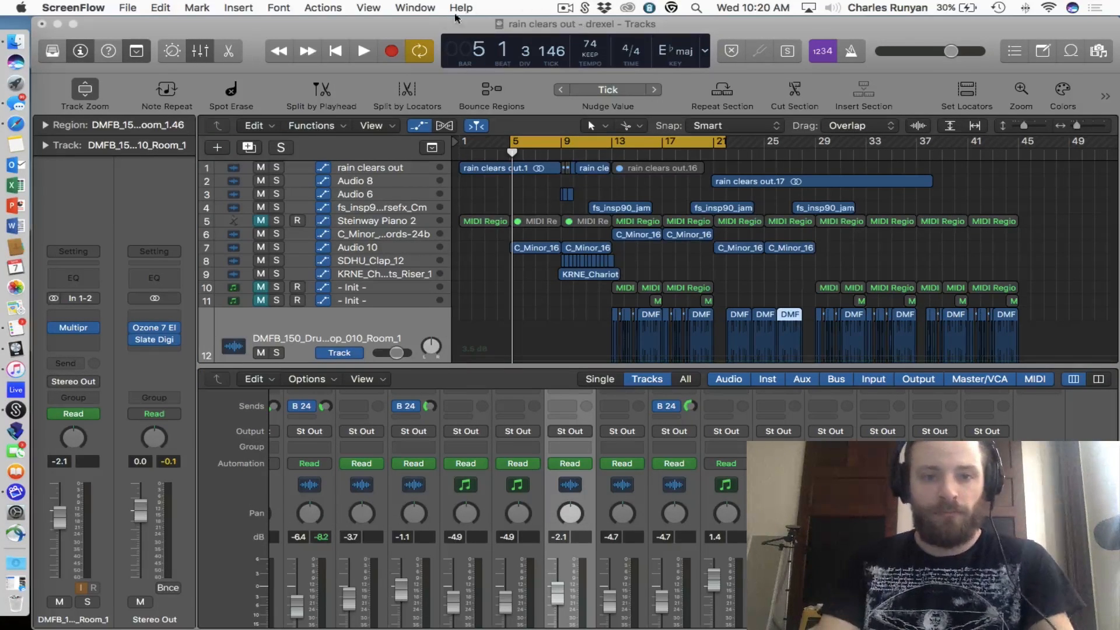
Step: Play the song from the cycle start and look over the regions of the rain clears out track
click(434, 20)
key(space)
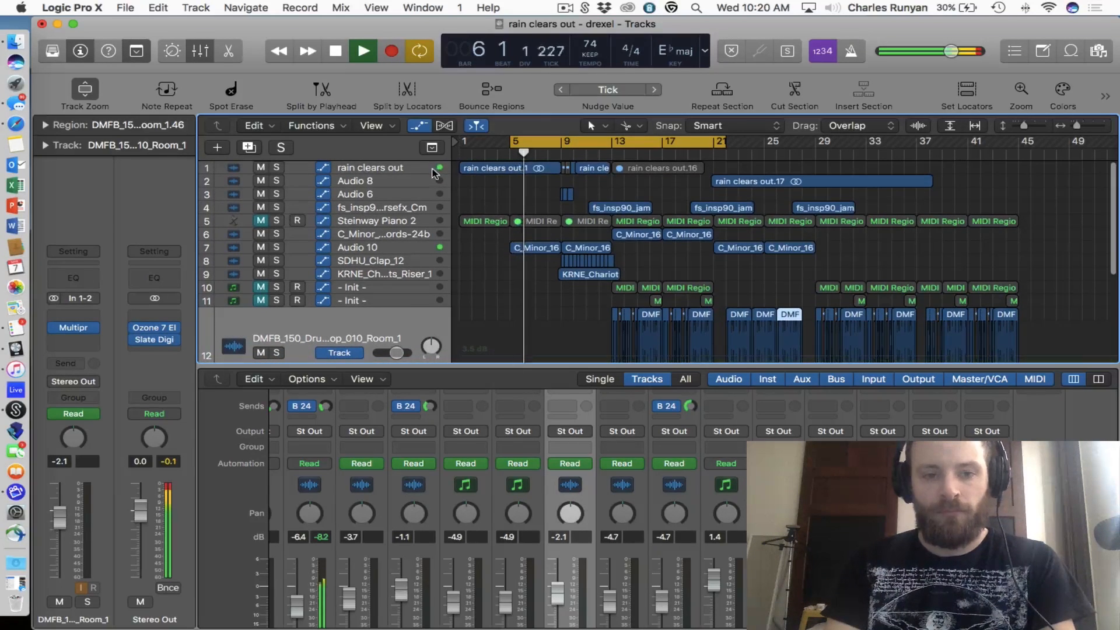
click(432, 174)
scroll(704, 243, up, 3)
scroll(704, 244, down, 2)
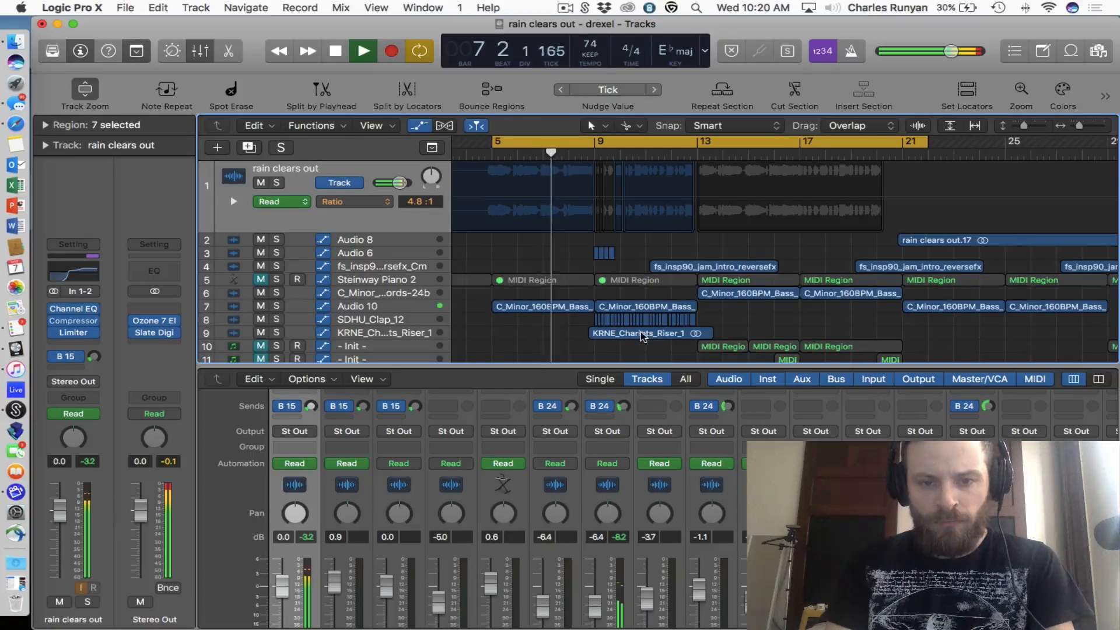
scroll(641, 333, down, 1)
scroll(641, 328, down, 3)
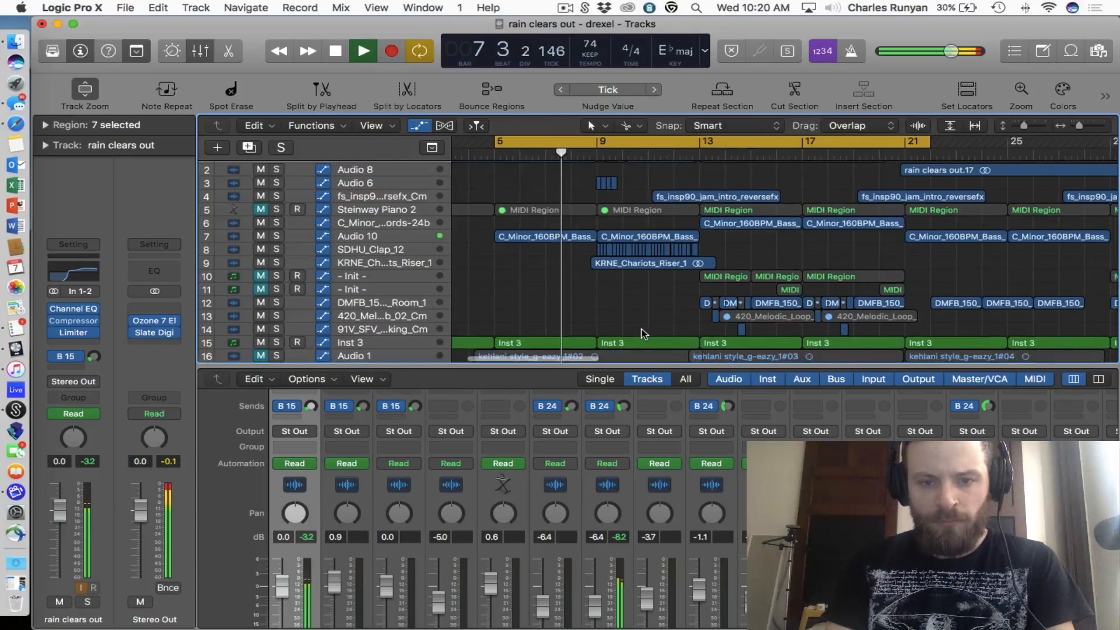
Step: Examine the DMFB_150 drum loop track and the Inst 3 track while the song plays
click(425, 307)
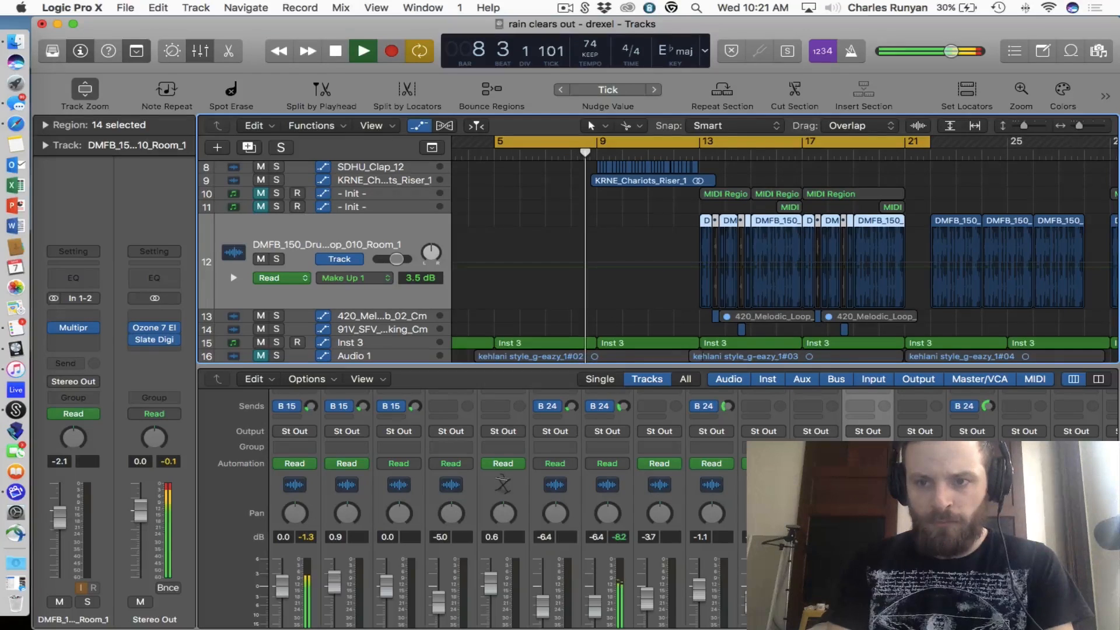
drag(1079, 125, 1093, 126)
scroll(1036, 202, left, 3)
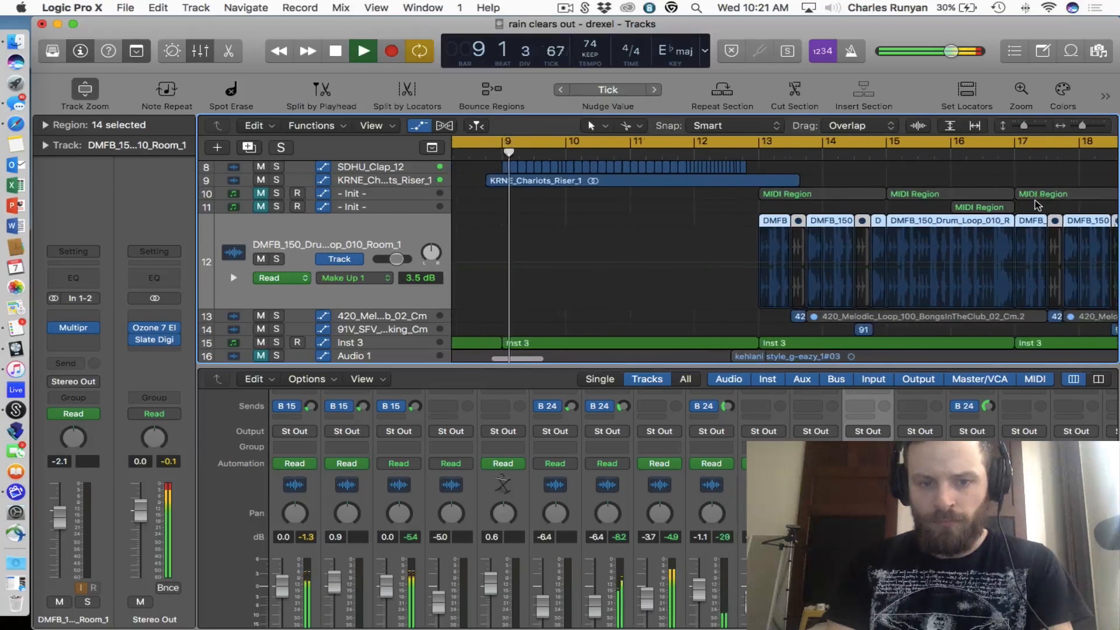
scroll(1037, 204, down, 1)
scroll(1037, 205, down, 2)
click(397, 289)
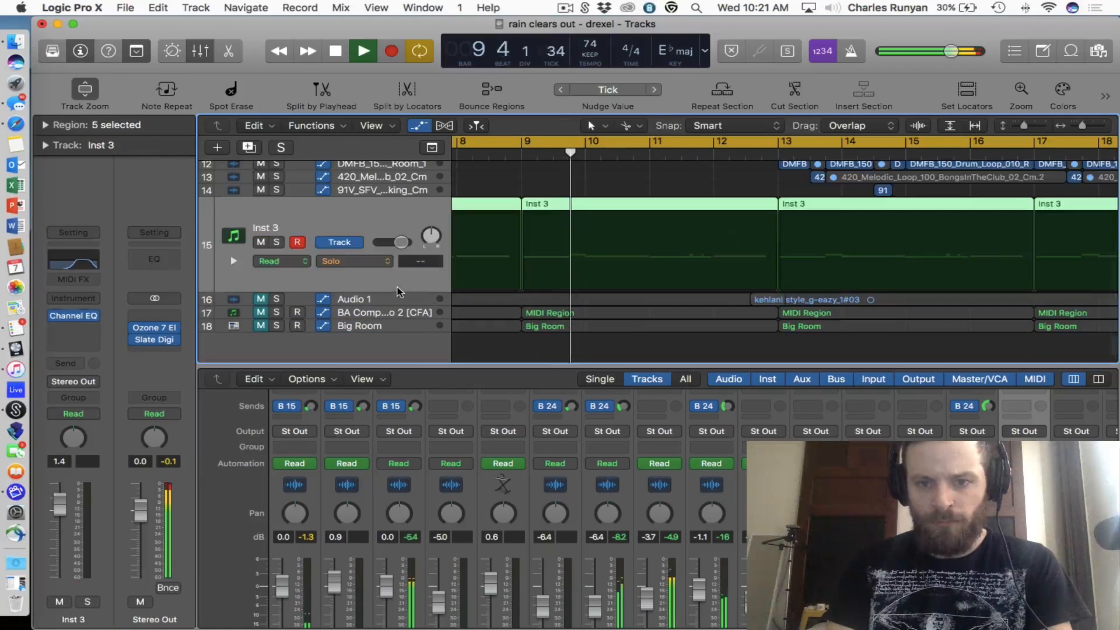
scroll(776, 230, up, 2)
scroll(776, 231, up, 8)
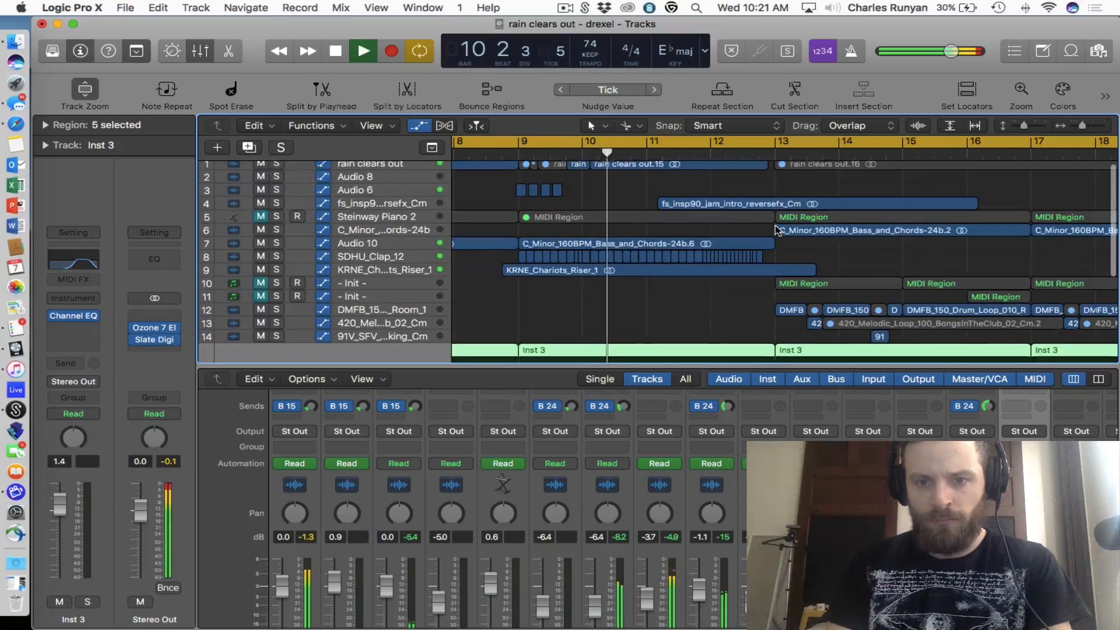
Step: Open the rain clears out.15 region in the audio editor to examine its waveform, and stop playback
double_click(691, 169)
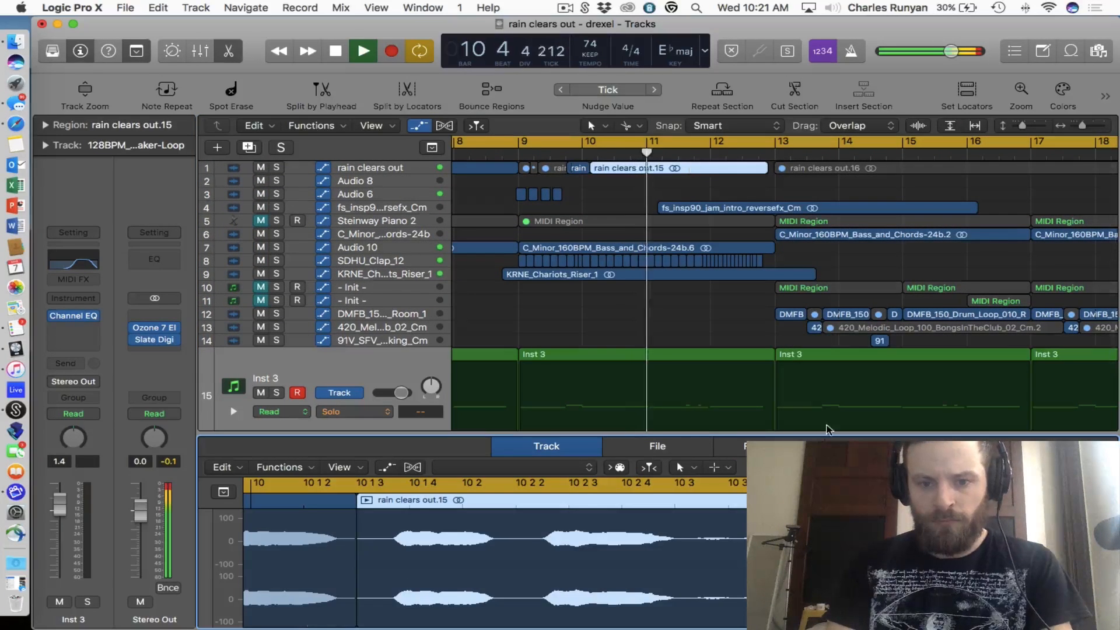
scroll(681, 553, down, 3)
scroll(680, 553, right, 3)
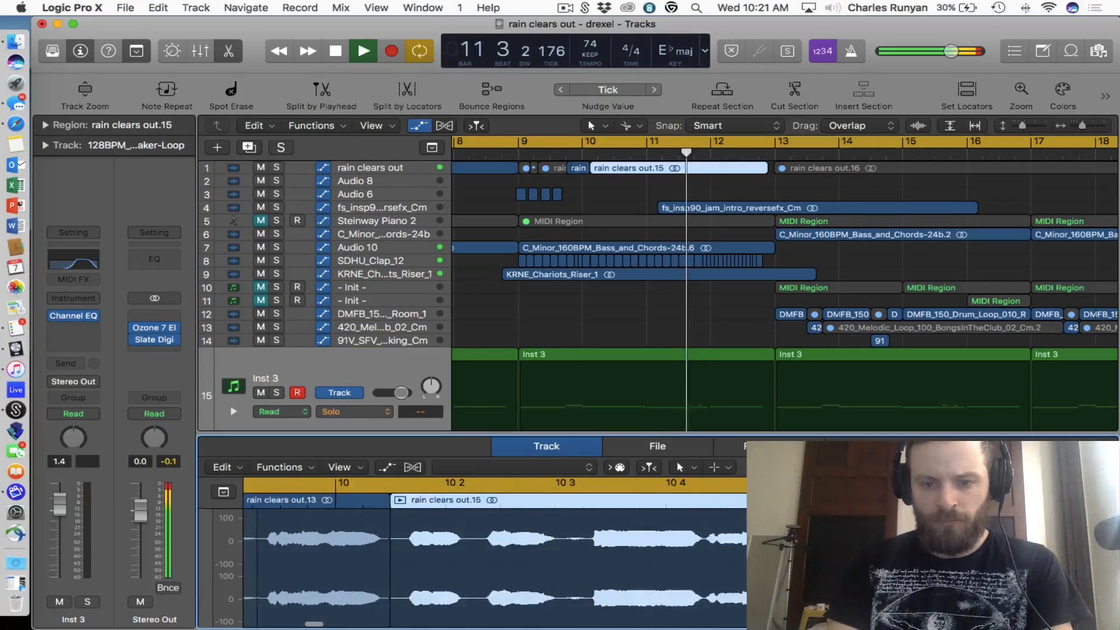
scroll(681, 553, down, 4)
scroll(681, 553, right, 8)
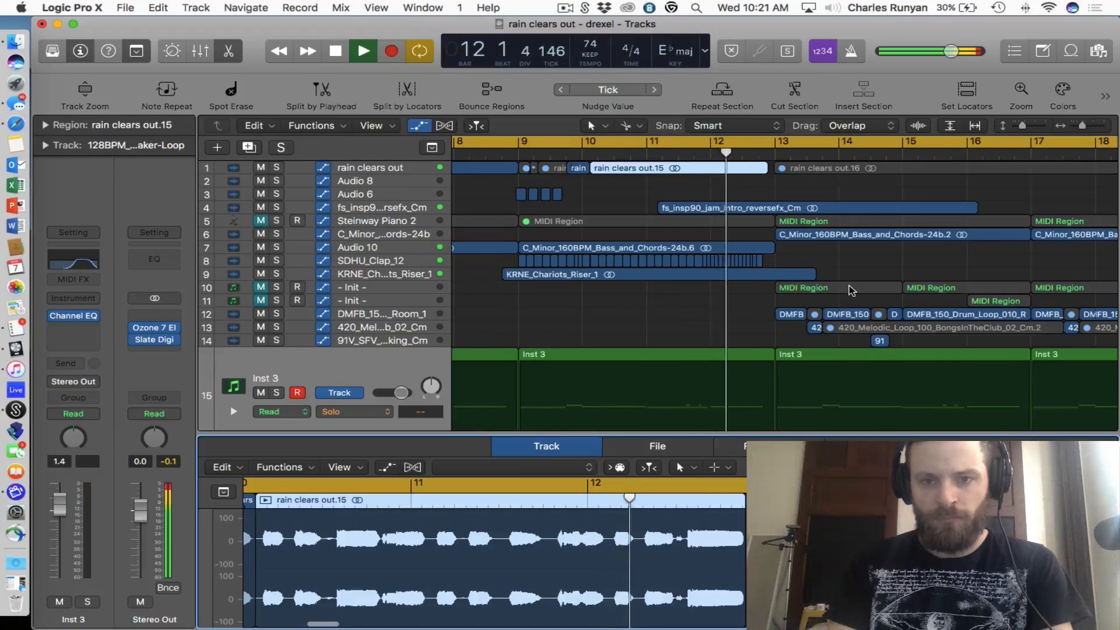
scroll(850, 290, down, 4)
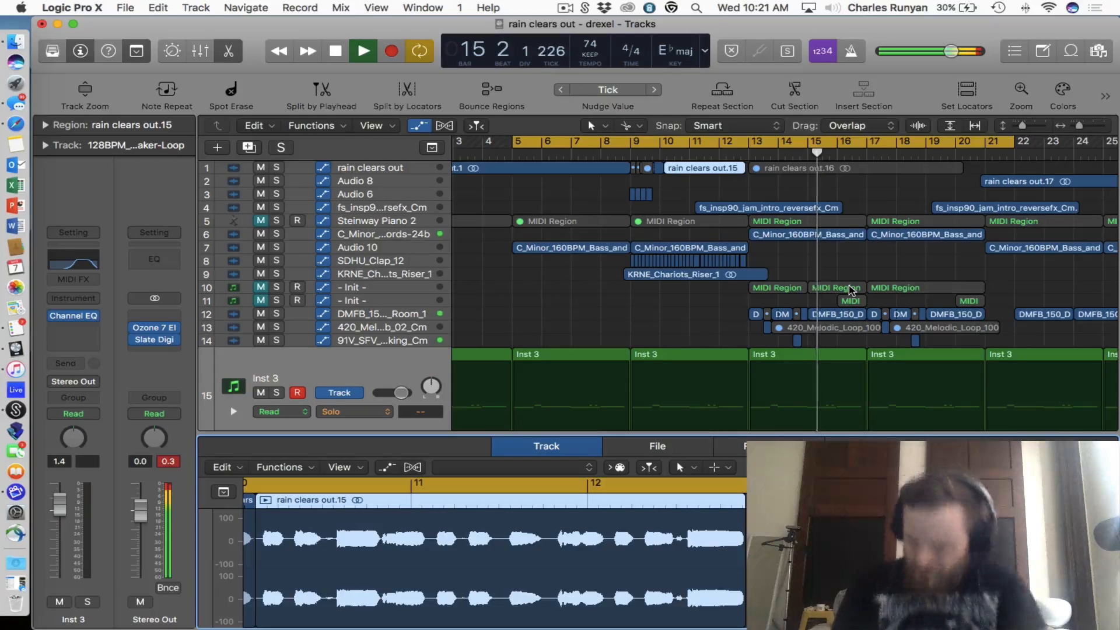
key(Return)
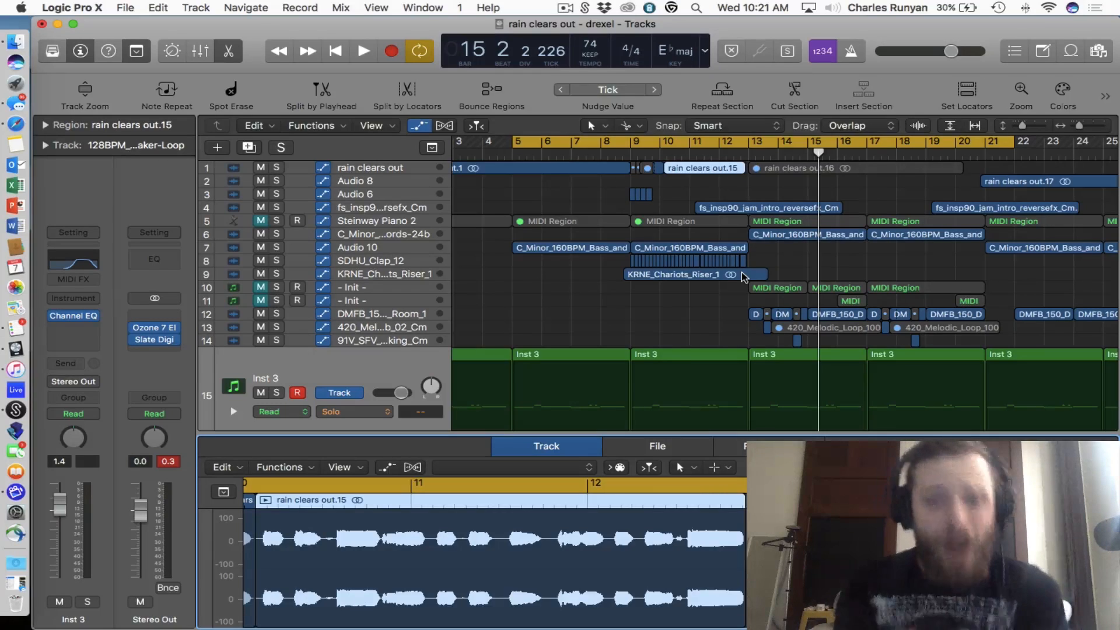
Step: Set the key signature at the playhead position to C minor
click(698, 61)
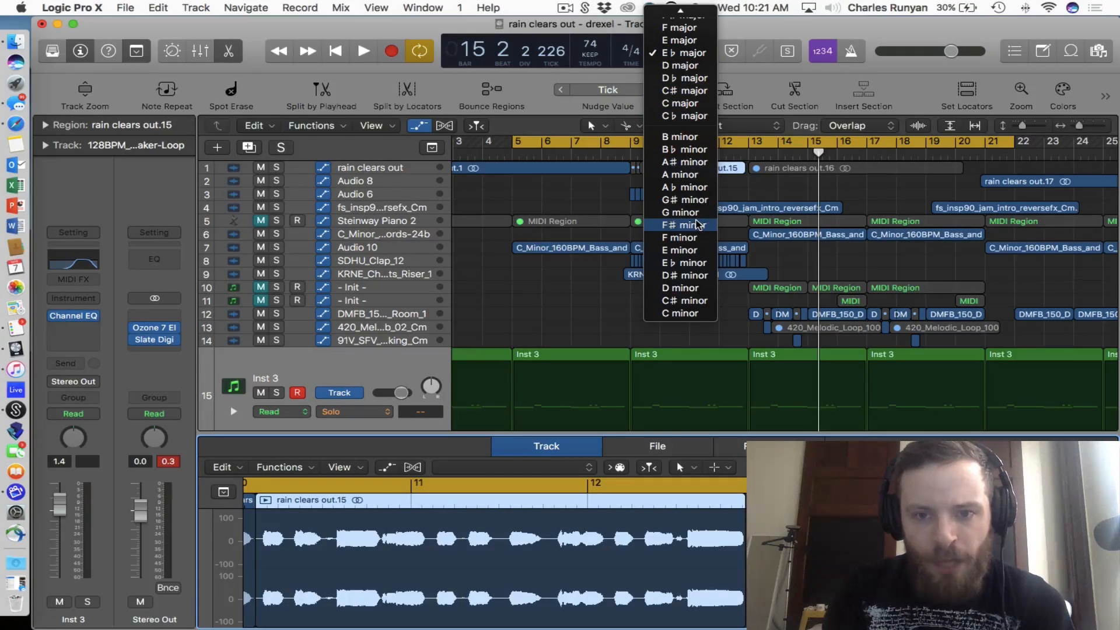
click(692, 318)
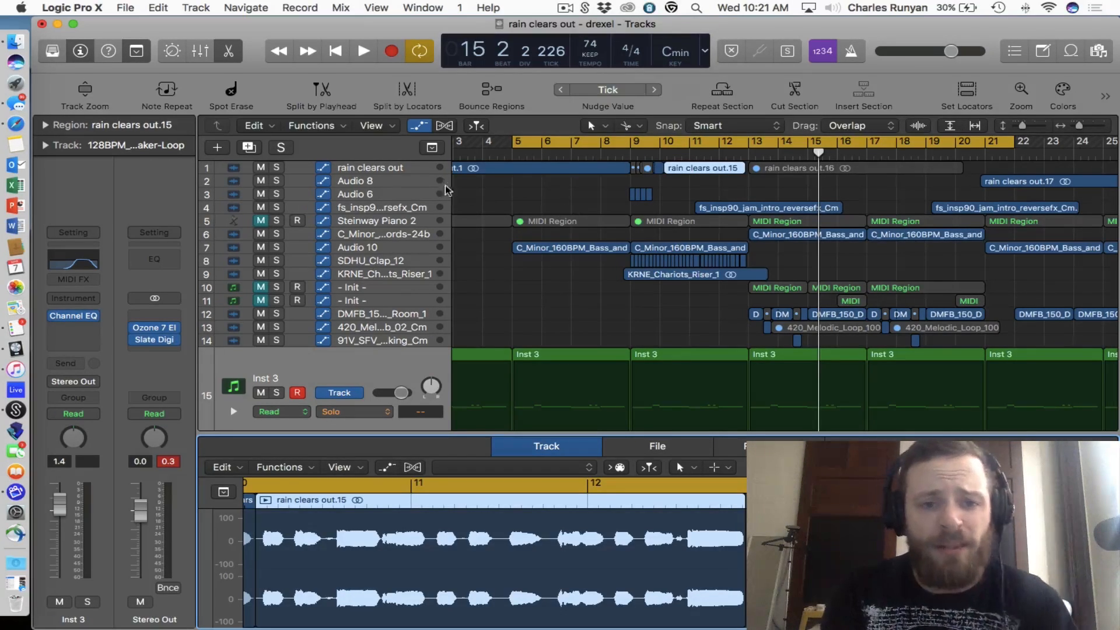
Step: Solo the rain clears out track and audition it against the metronome with its B 15 reverb send bypassed
click(435, 169)
key(ctrl+z)
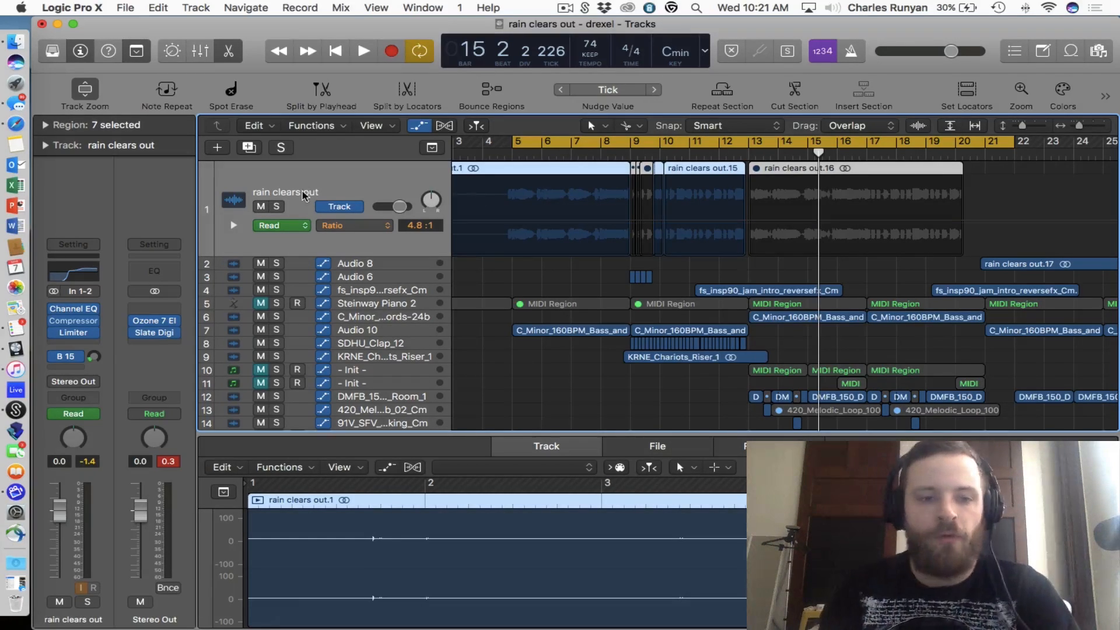
click(277, 206)
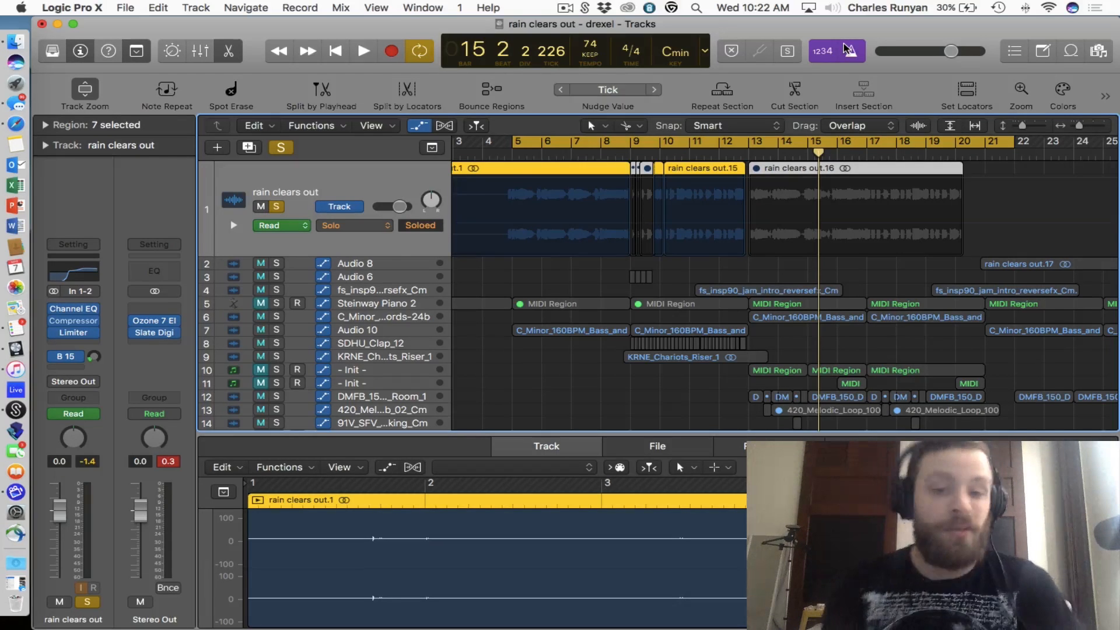
key(space)
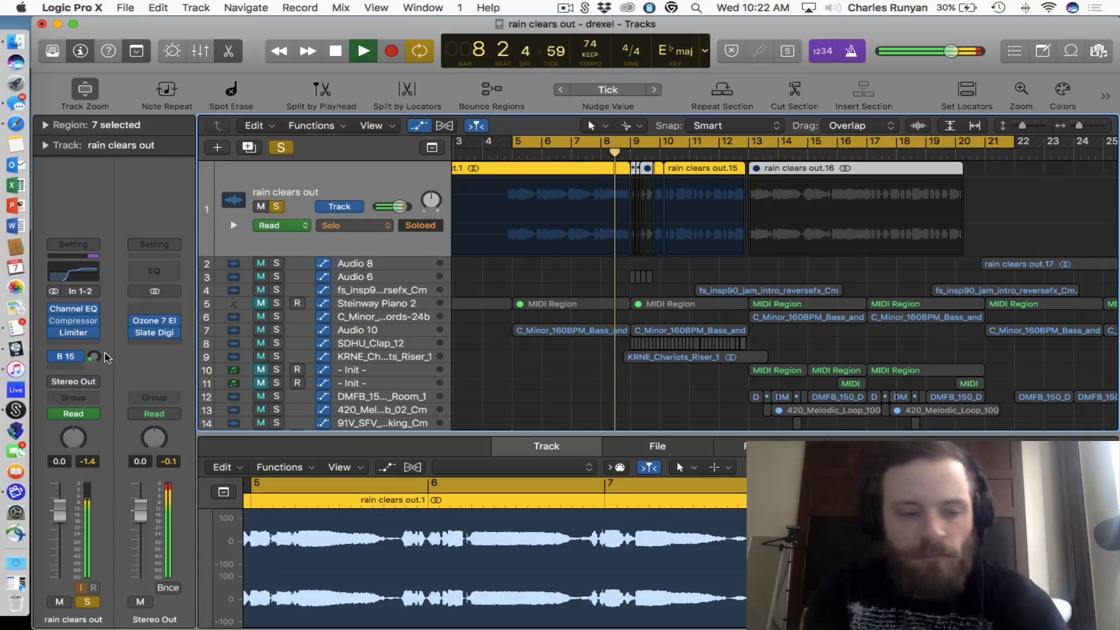
click(55, 357)
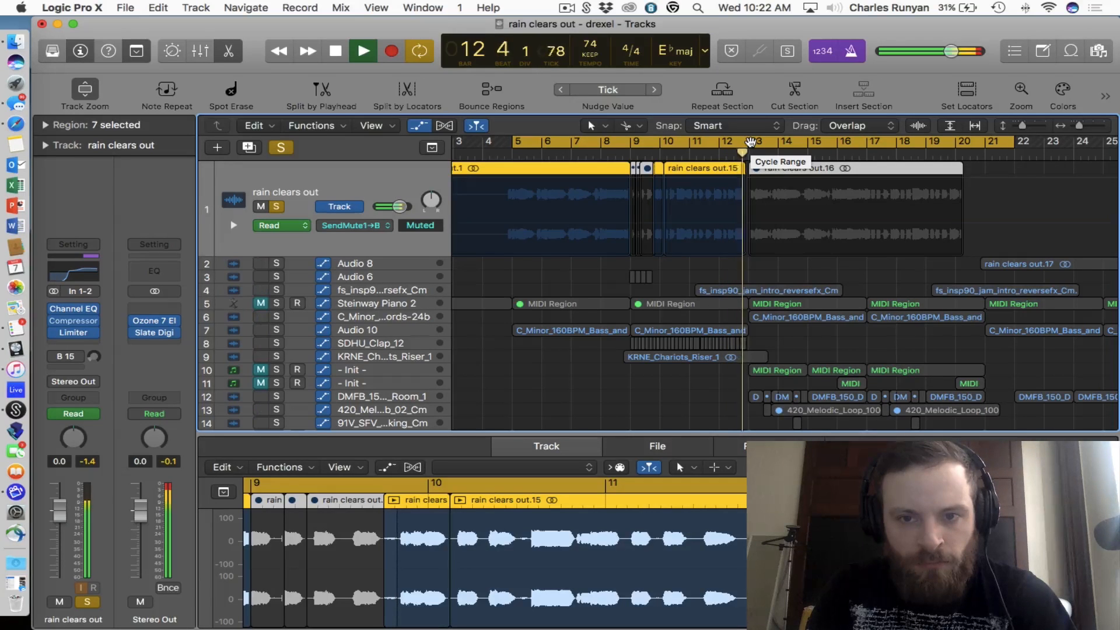
key(space)
Step: Set the cycle range to bars 10–13 and audition the soloed rain clears out track with its B 15 reverb send bypassed
drag(751, 142, 661, 142)
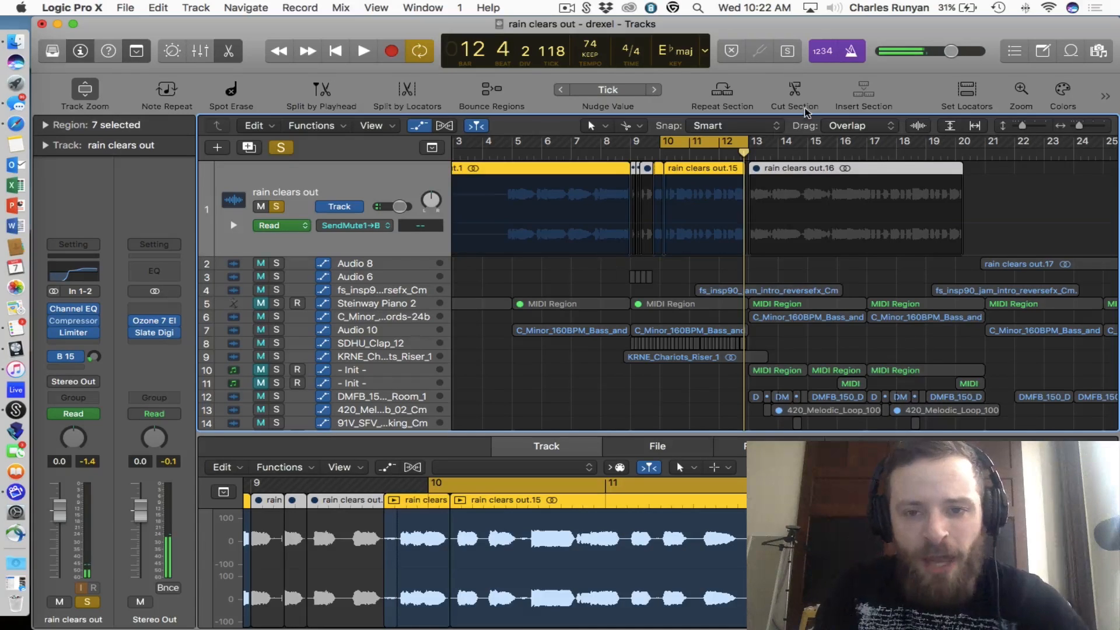
key(super+Right)
scroll(747, 215, right, 5)
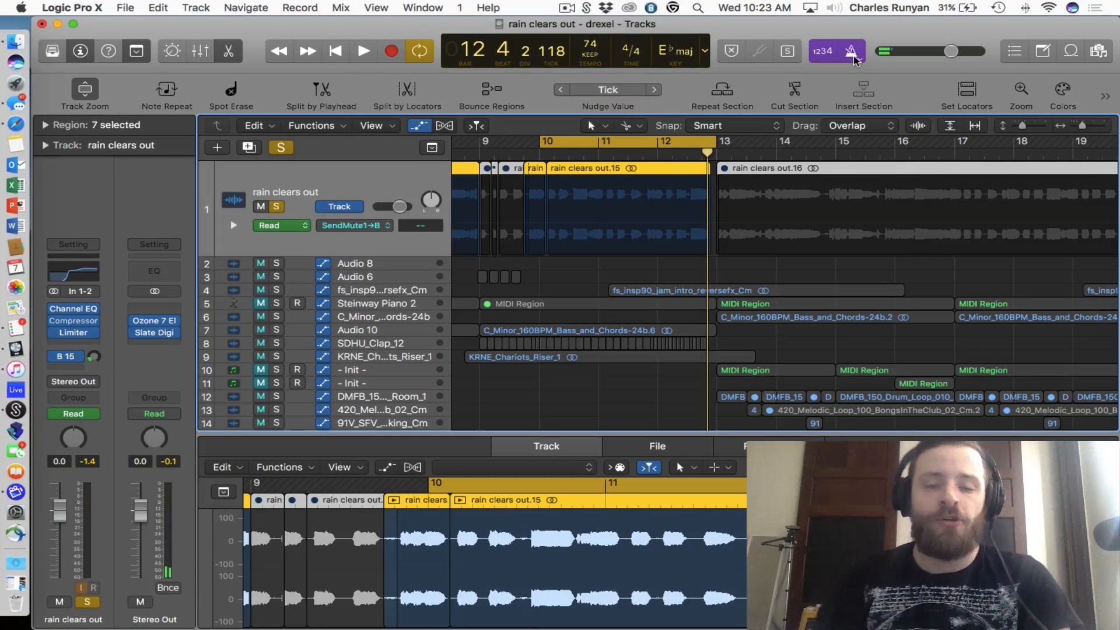
key(space)
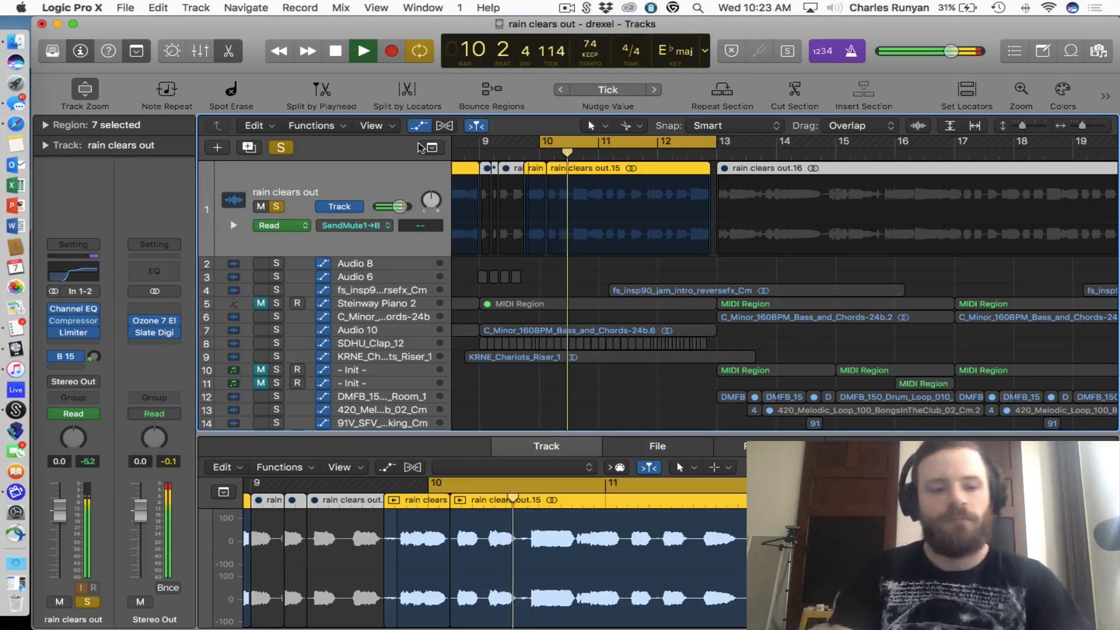
click(55, 357)
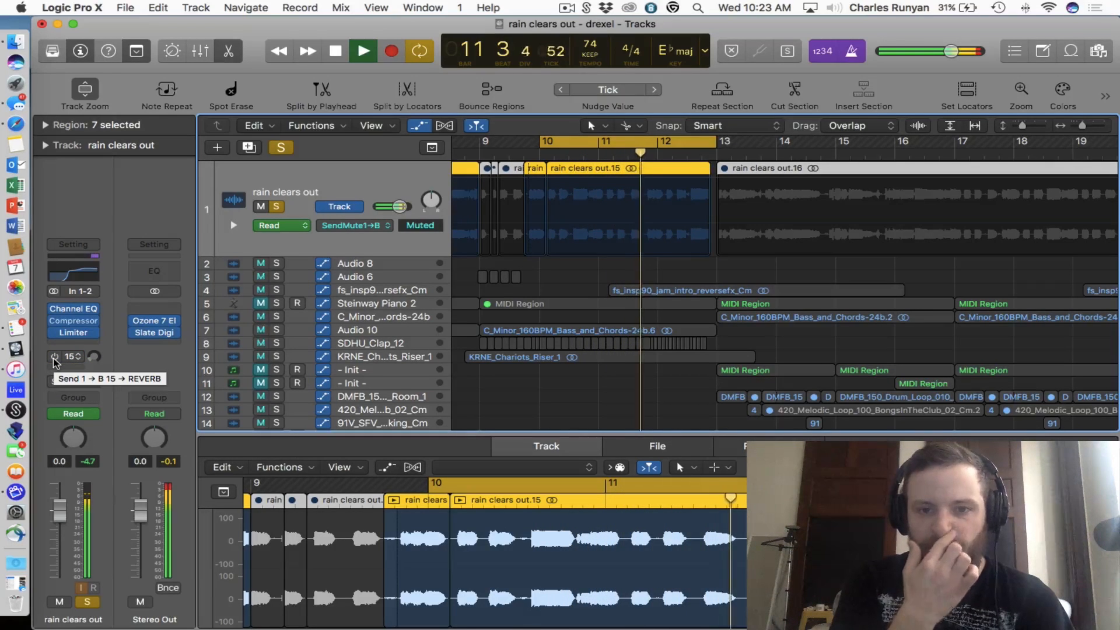
key(space)
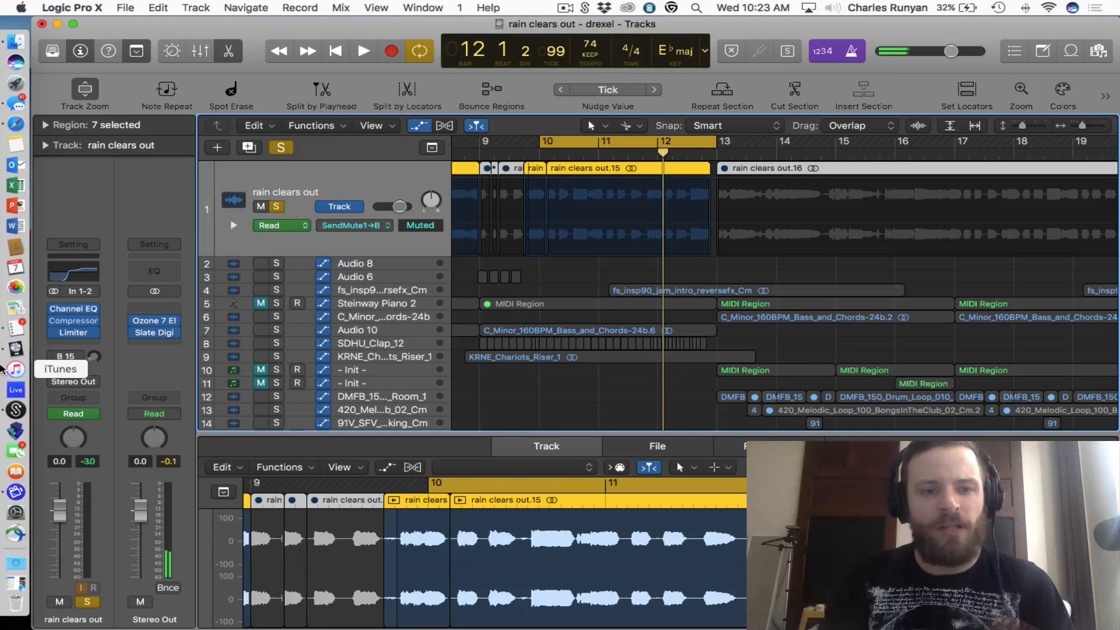
Step: Clear the solo, turn off the metronome and play the looped section with the full arrangement
click(283, 150)
click(851, 57)
key(space)
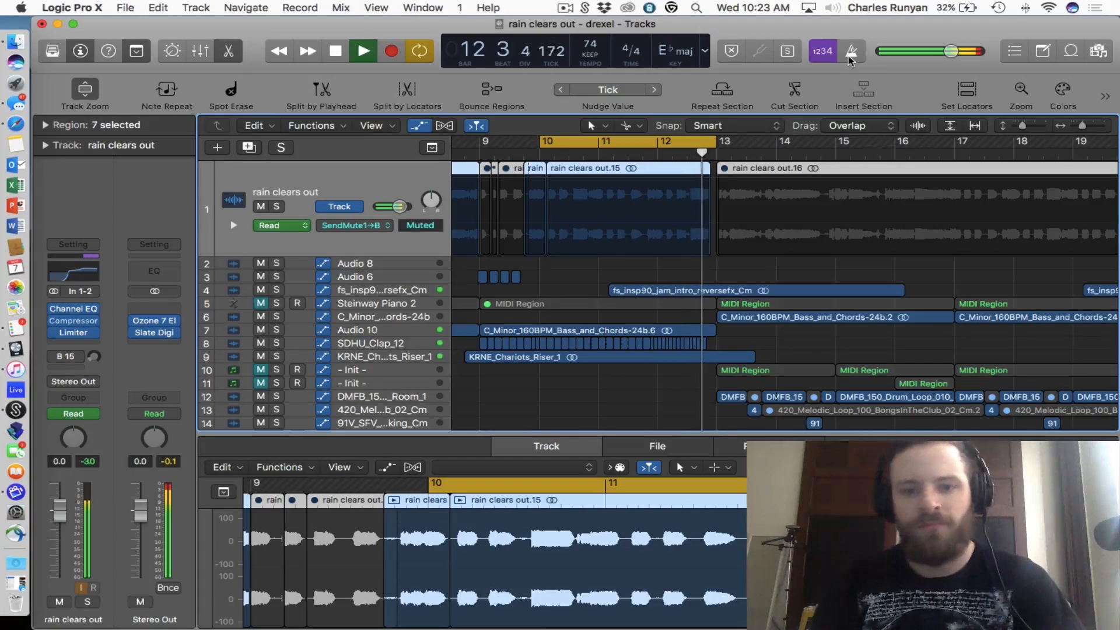
key(space)
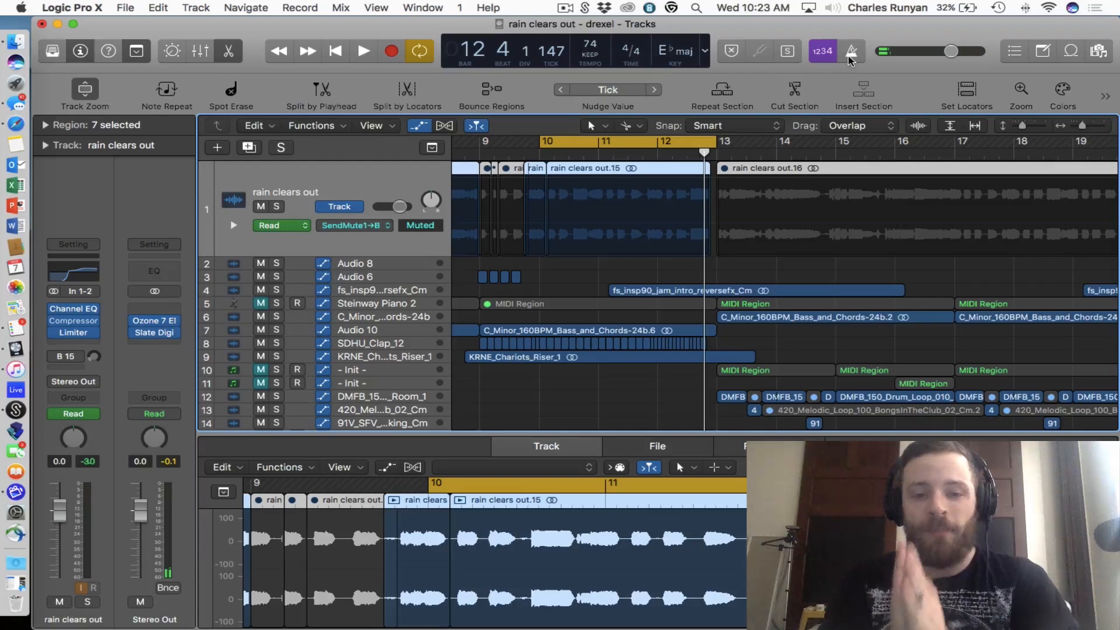
Step: Select the Audio 6 track and examine its four short vocal chops around bar 9 up close
click(398, 279)
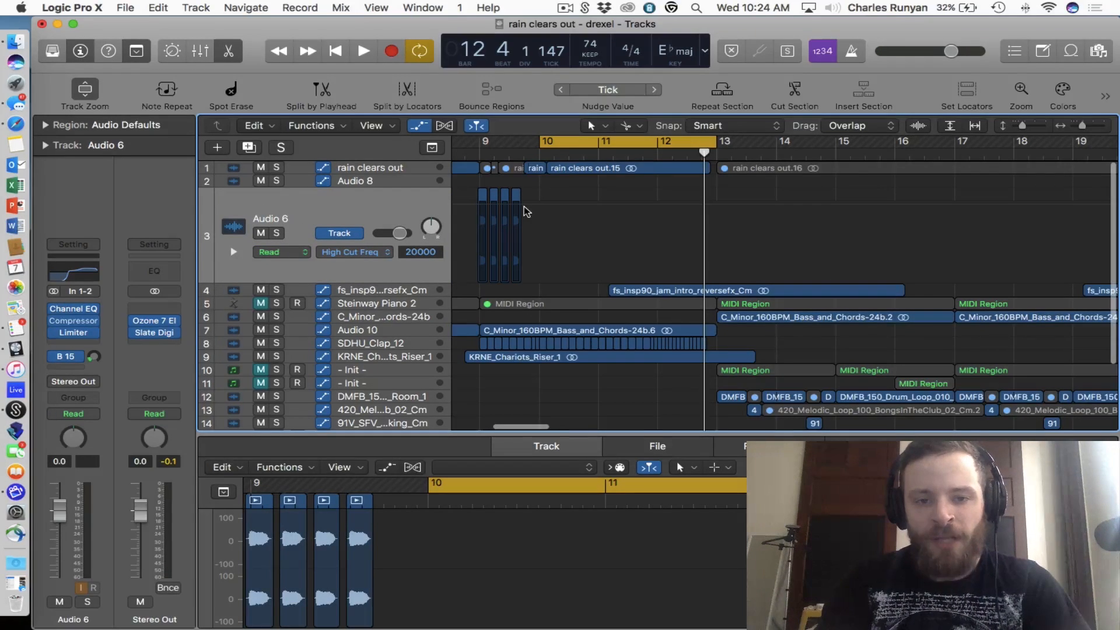
key(super+Right)
key(super+Right)
key(super+Right)
key(super+Right)
key(super+Right)
scroll(527, 212, left, 20)
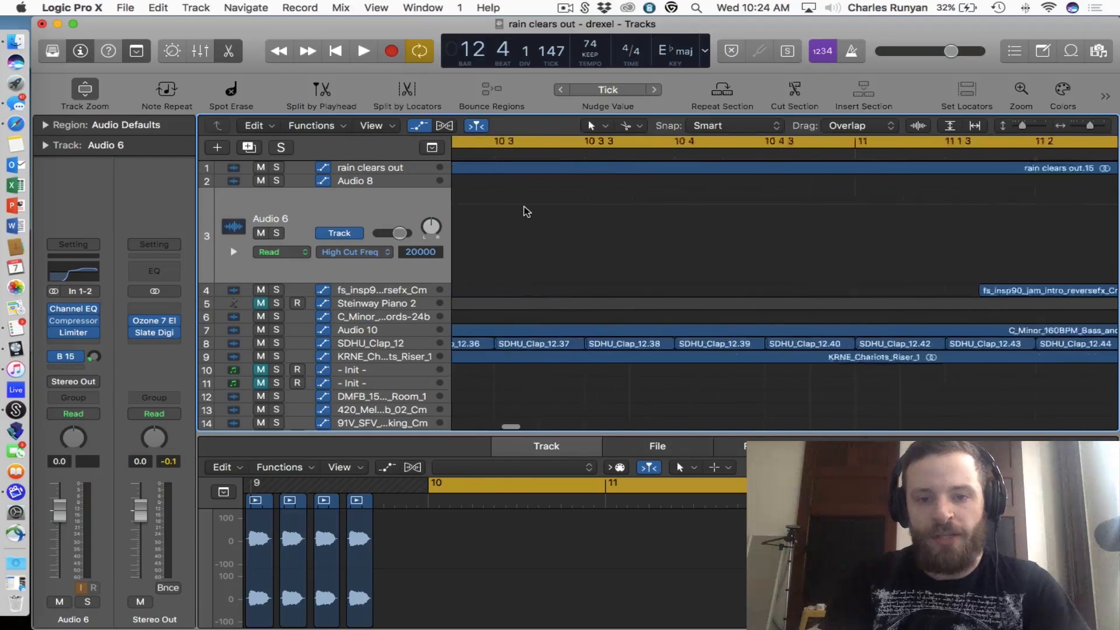
key(super+Left)
key(super+Left)
scroll(526, 210, left, 15)
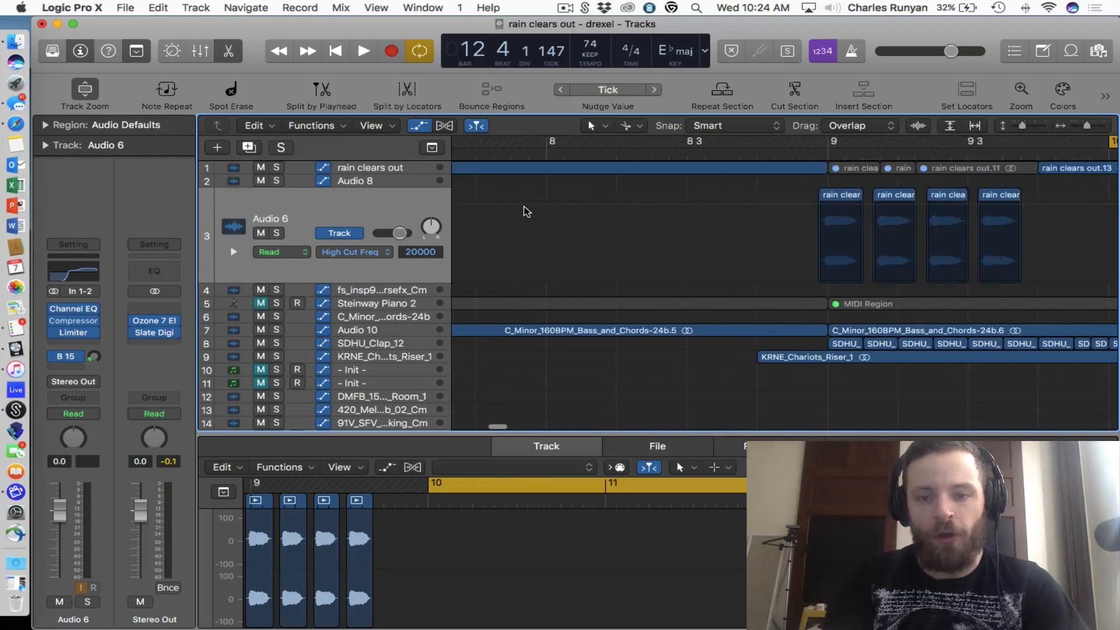
scroll(525, 210, right, 2)
scroll(866, 186, right, 2)
Step: Enlarge the rain clears out track to show its waveforms and set the cycle range from 8 3 to 10 3
click(681, 169)
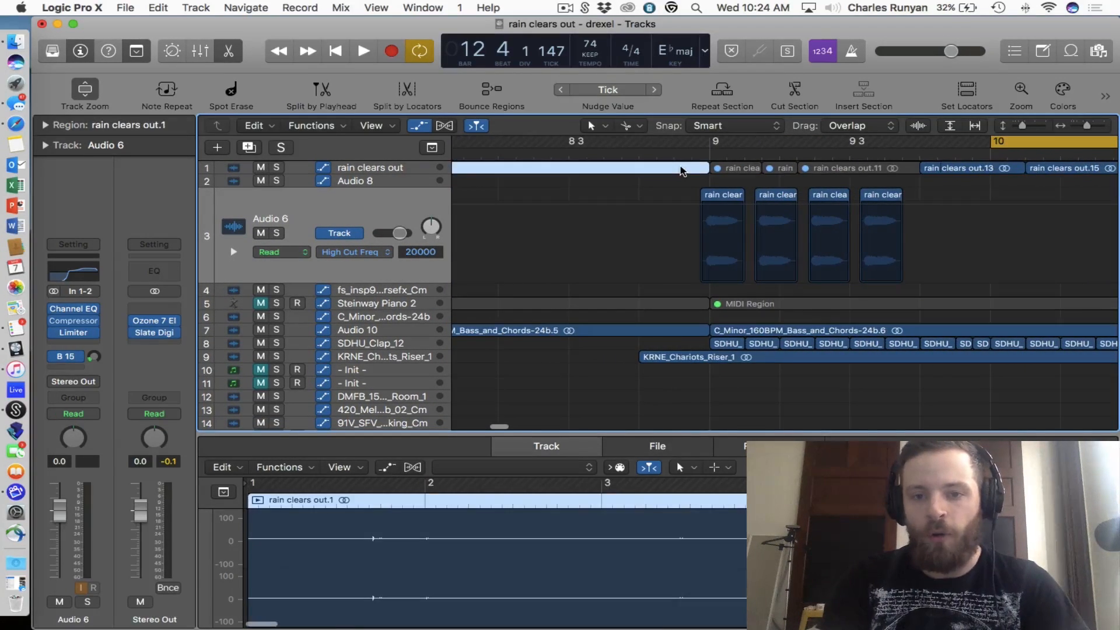
drag(442, 172, 444, 299)
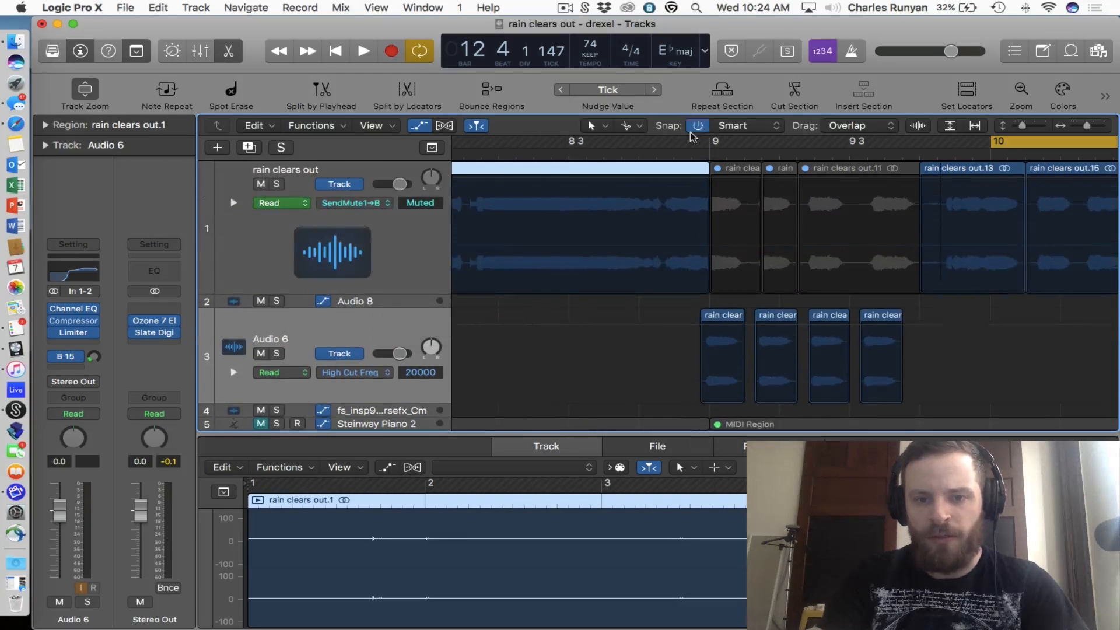
drag(566, 142, 1118, 143)
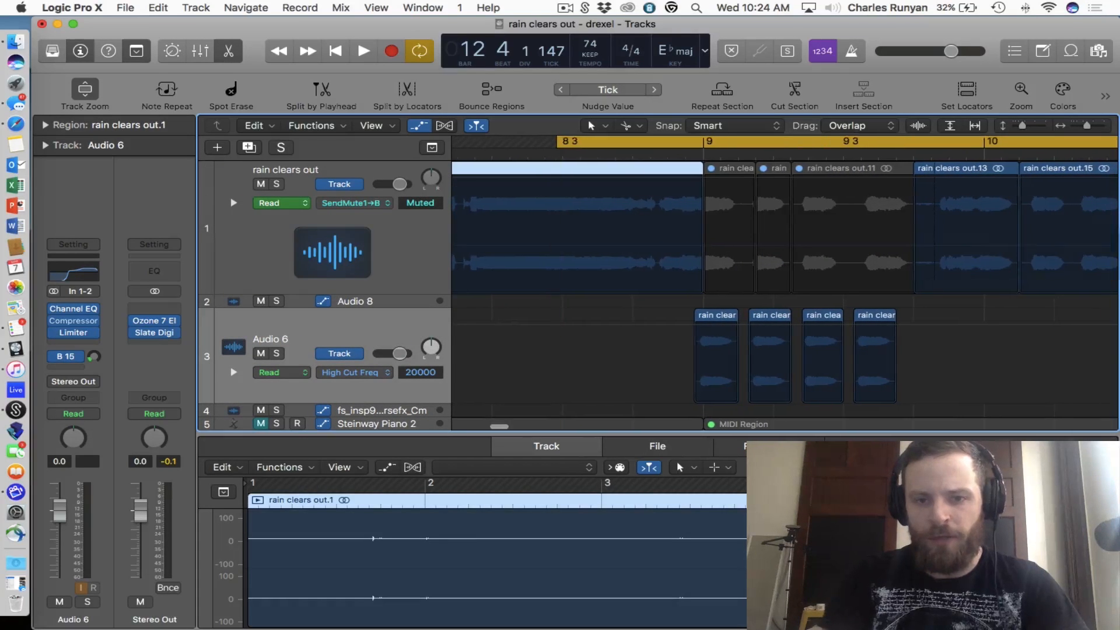
Step: Solo the rain clears out and Audio 6 tracks, play them together against the metronome, and clear the solos
click(278, 185)
key(space)
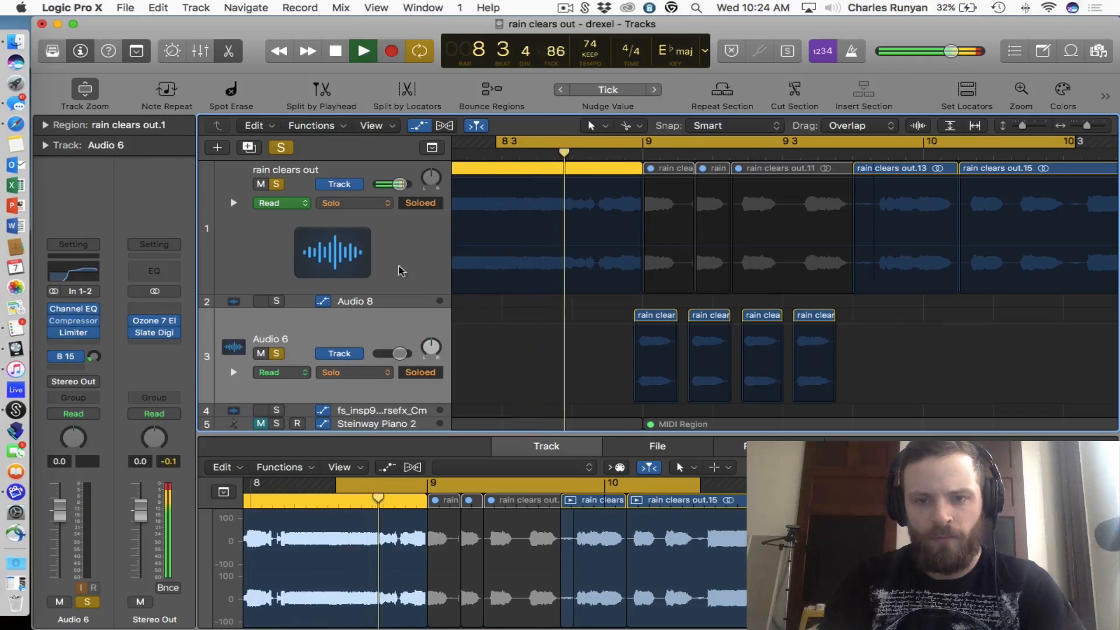
click(861, 51)
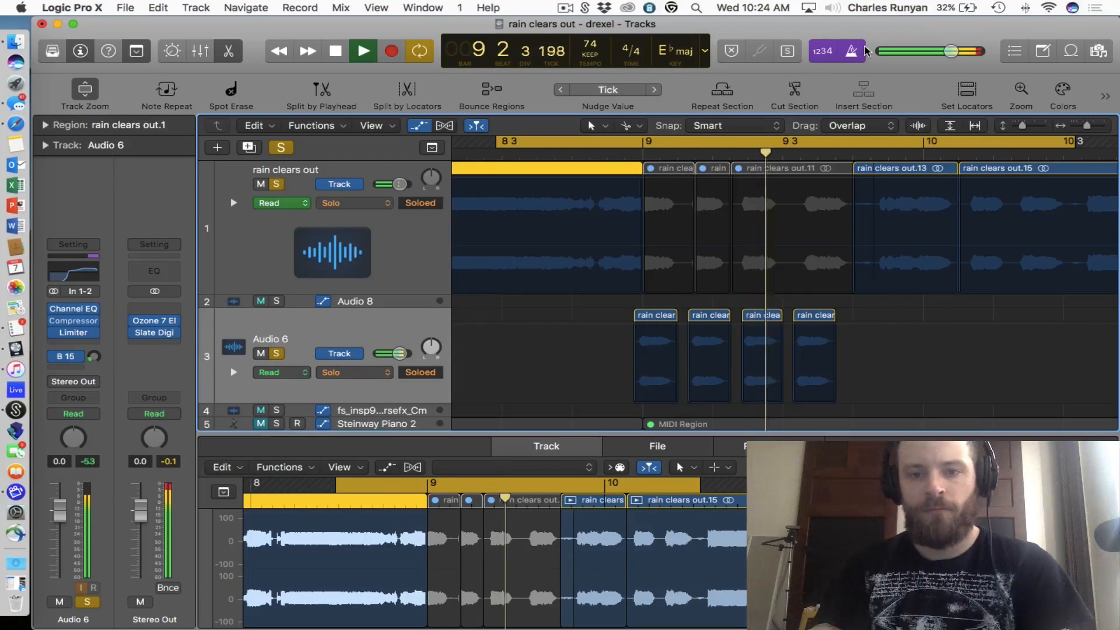
key(space)
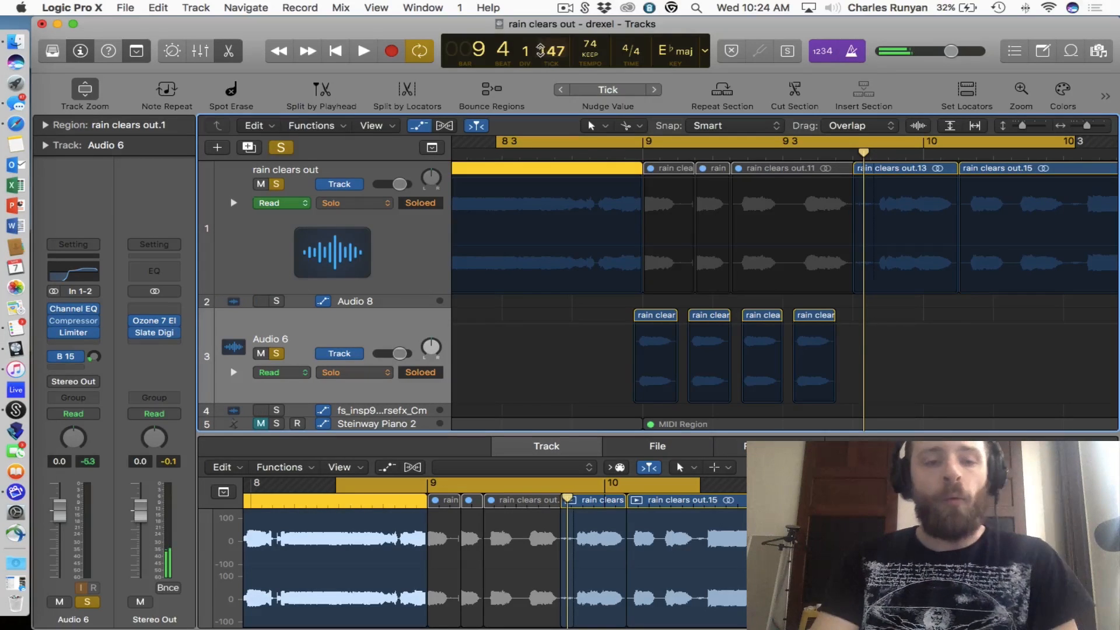
click(291, 145)
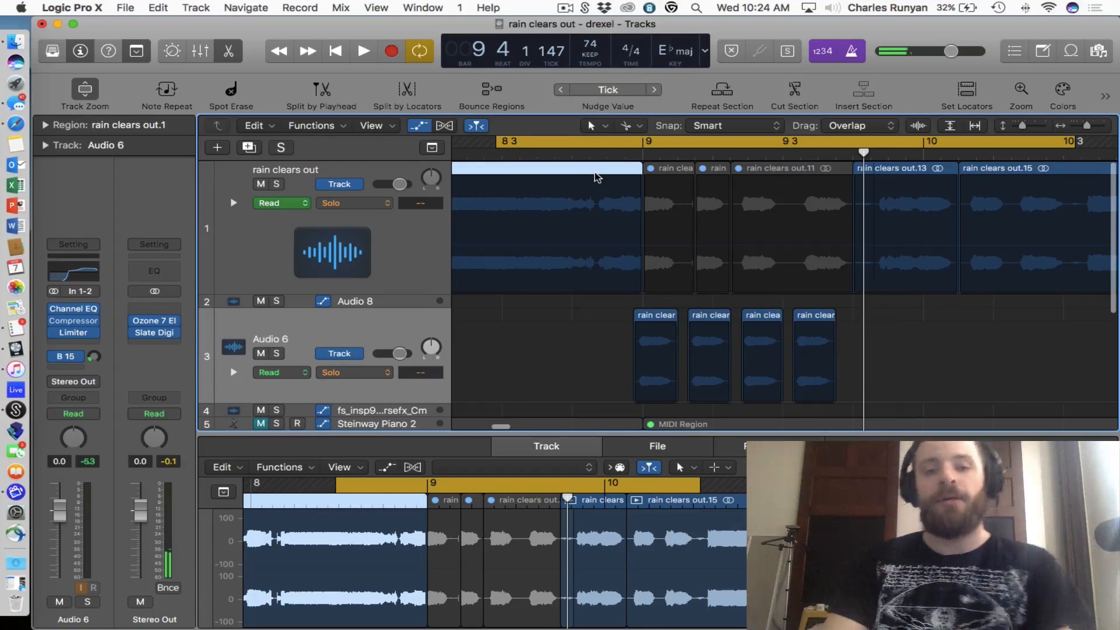
Step: Turn off cycle mode and play the full arrangement around bar 9
scroll(595, 179, down, 3)
scroll(595, 178, right, 2)
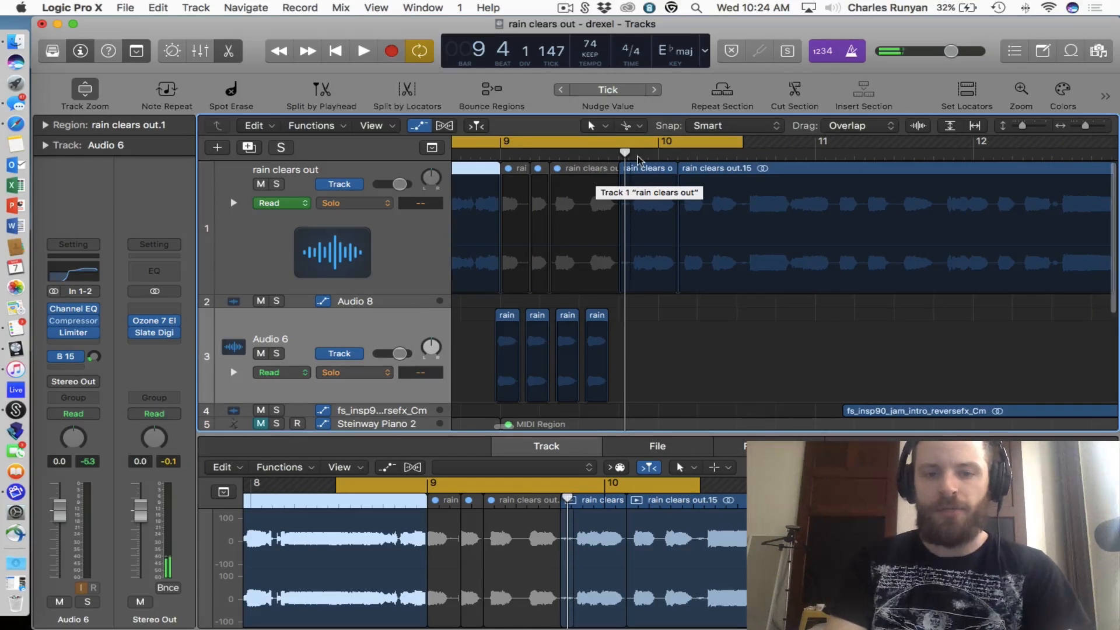
scroll(596, 176, right, 5)
key(super+Left)
key(super+Left)
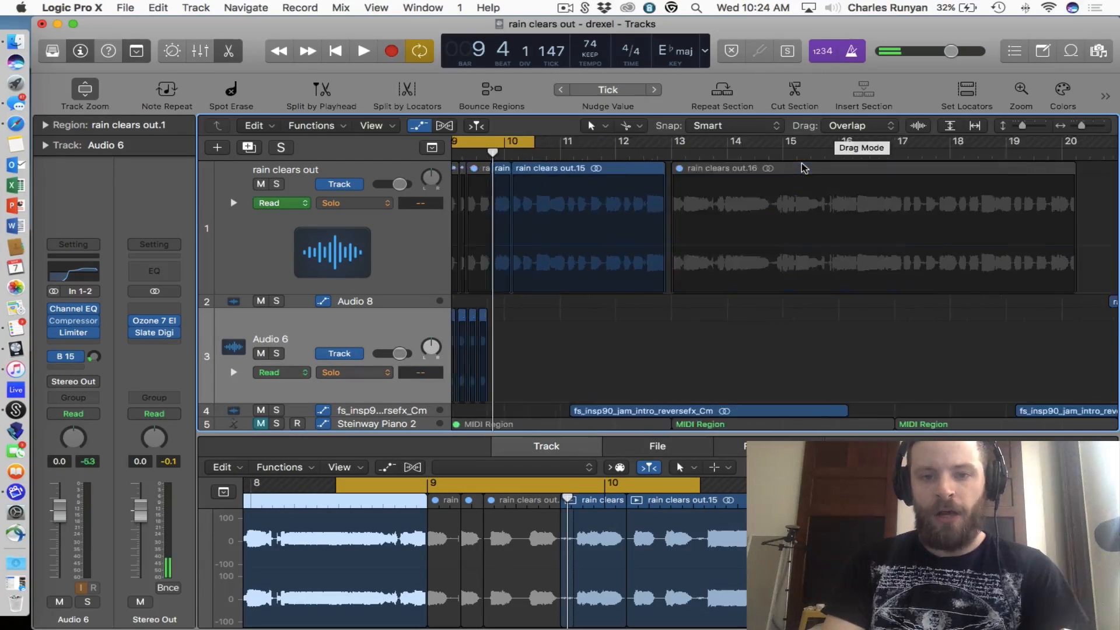
scroll(804, 168, left, 4)
key(c)
key(space)
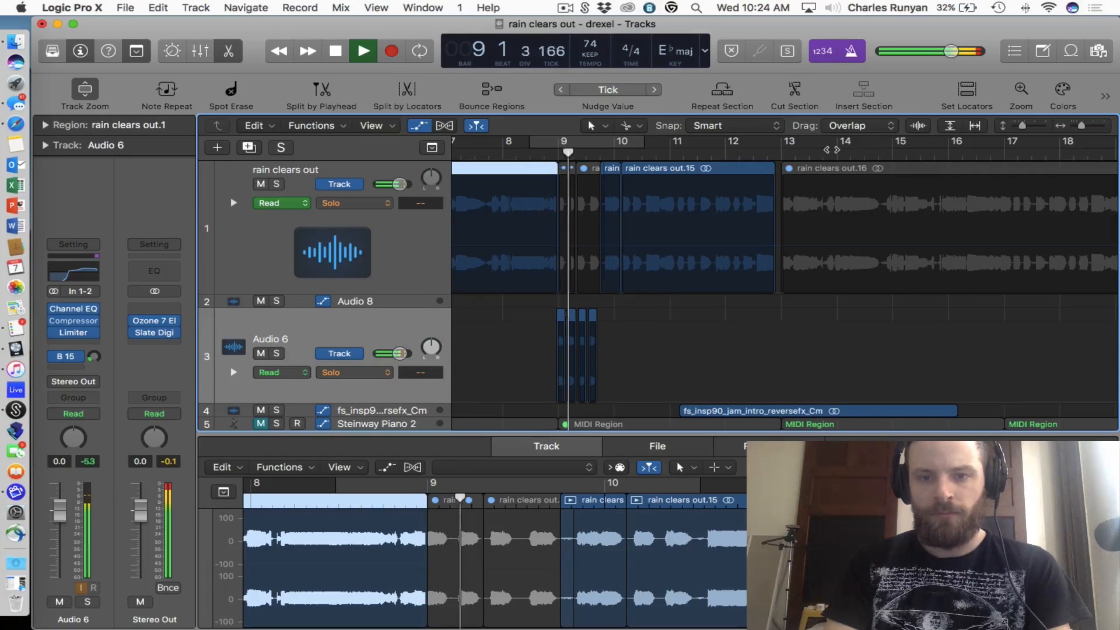
Step: Set the cycle range from bar 10 to bar 13 and stop playback once the loop has started
click(577, 158)
mouse_move(577, 160)
mouse_down()
mouse_move(605, 160)
mouse_move(593, 165)
mouse_up()
key(space)
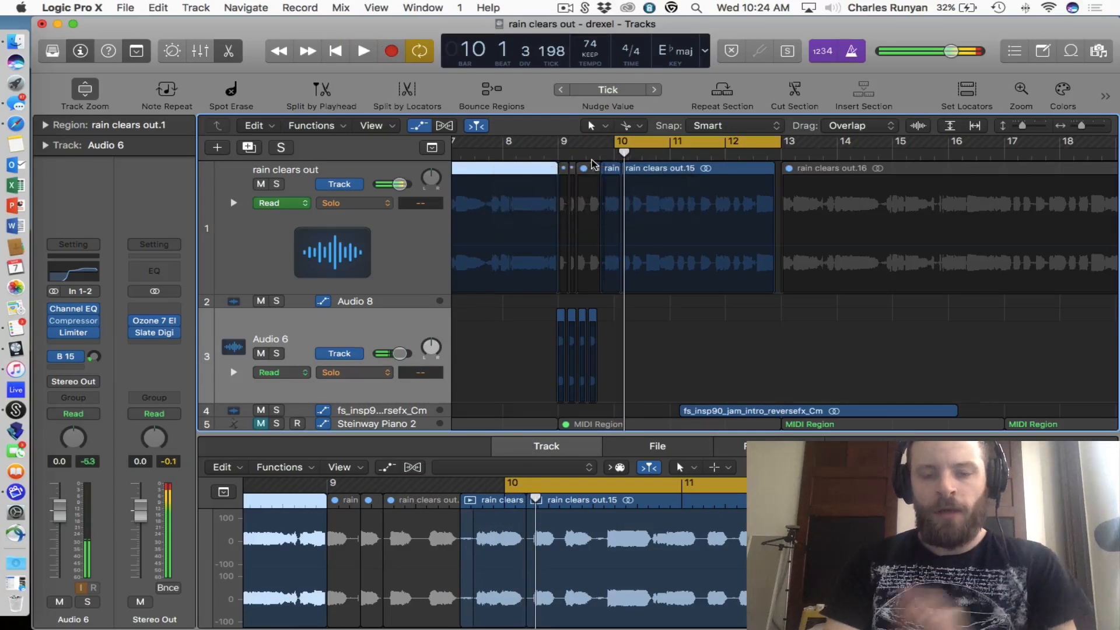
Step: Select the rain clears out.15 region, examine its waveform in the audio editor and play the cycled section
click(722, 171)
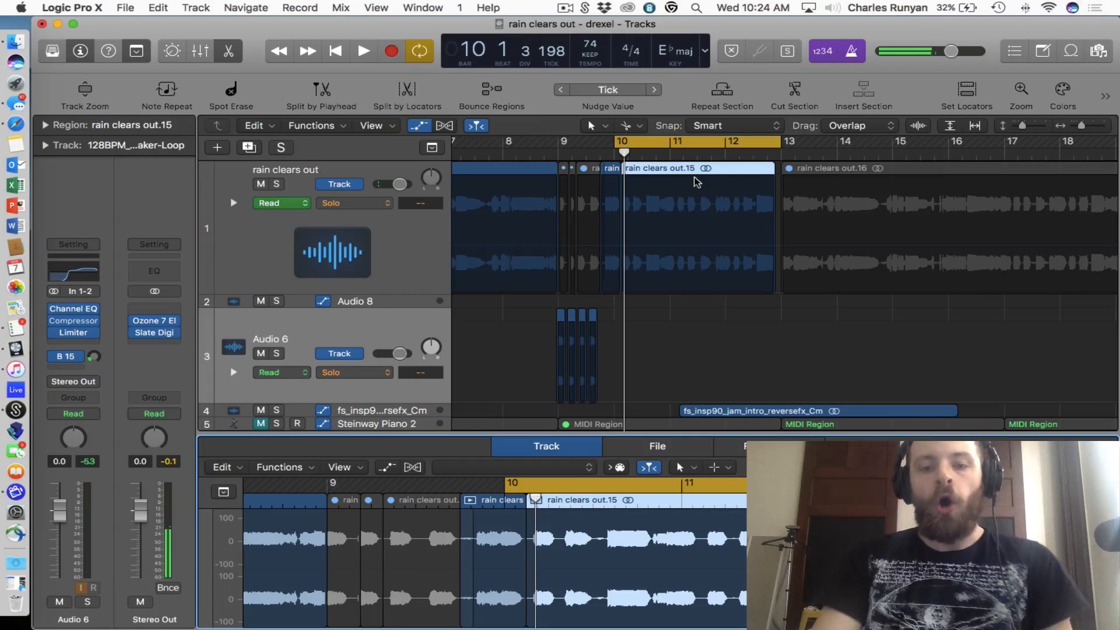
click(713, 304)
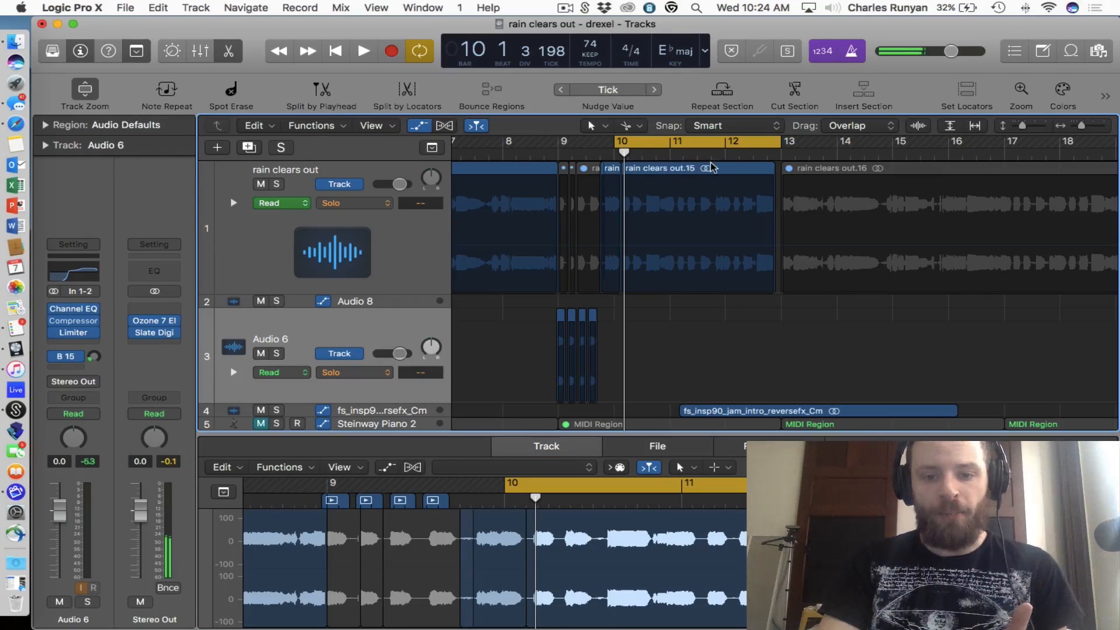
click(711, 168)
scroll(720, 623, up, 5)
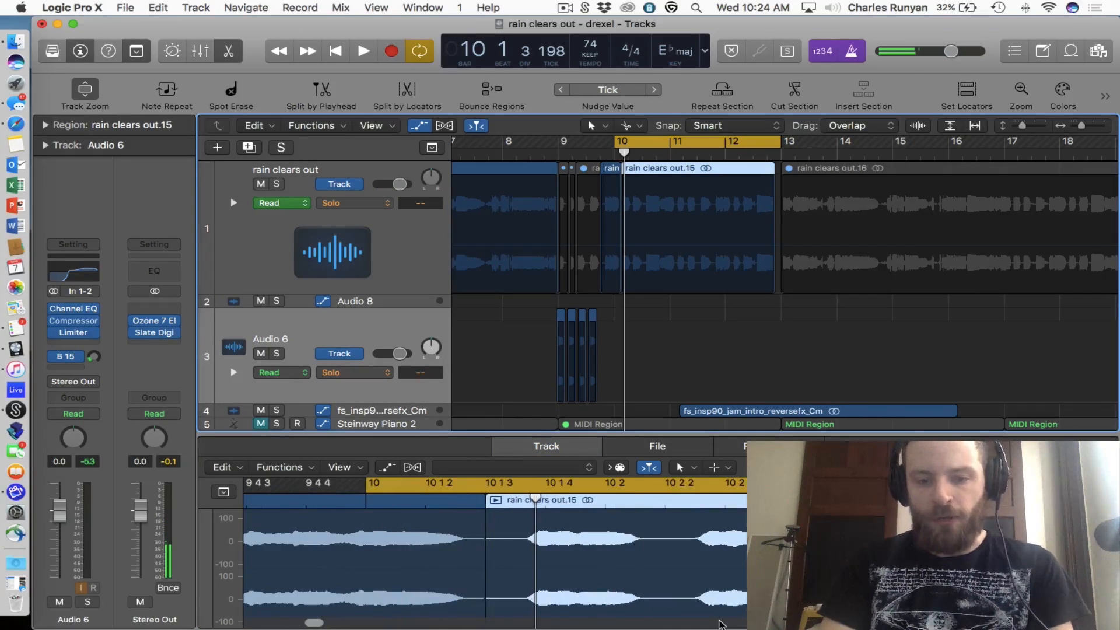
scroll(706, 585, down, 5)
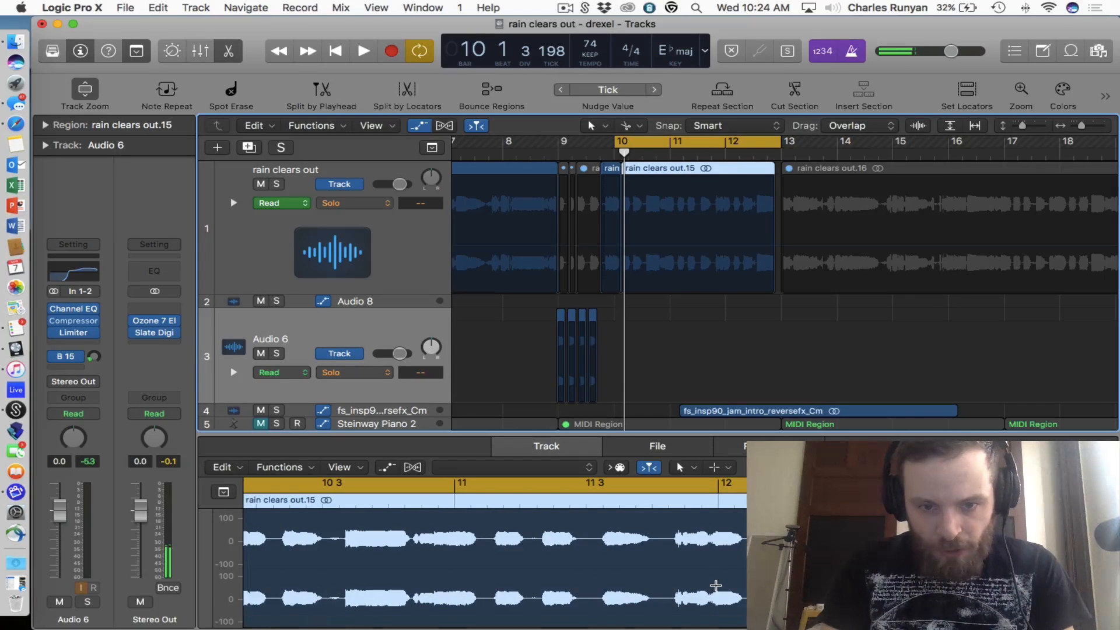
key(space)
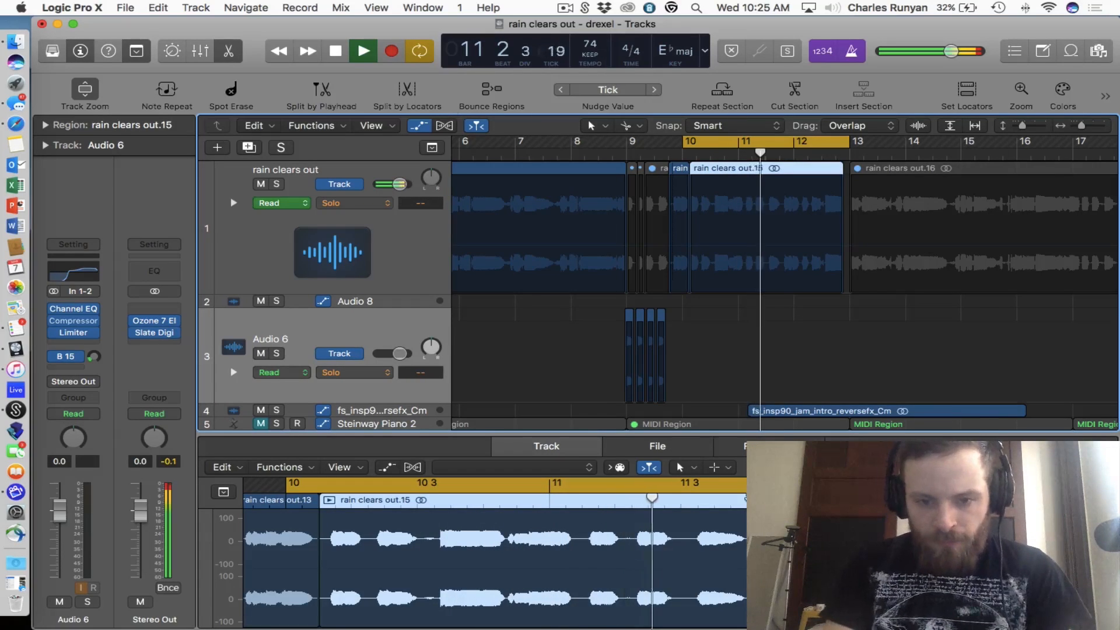
key(space)
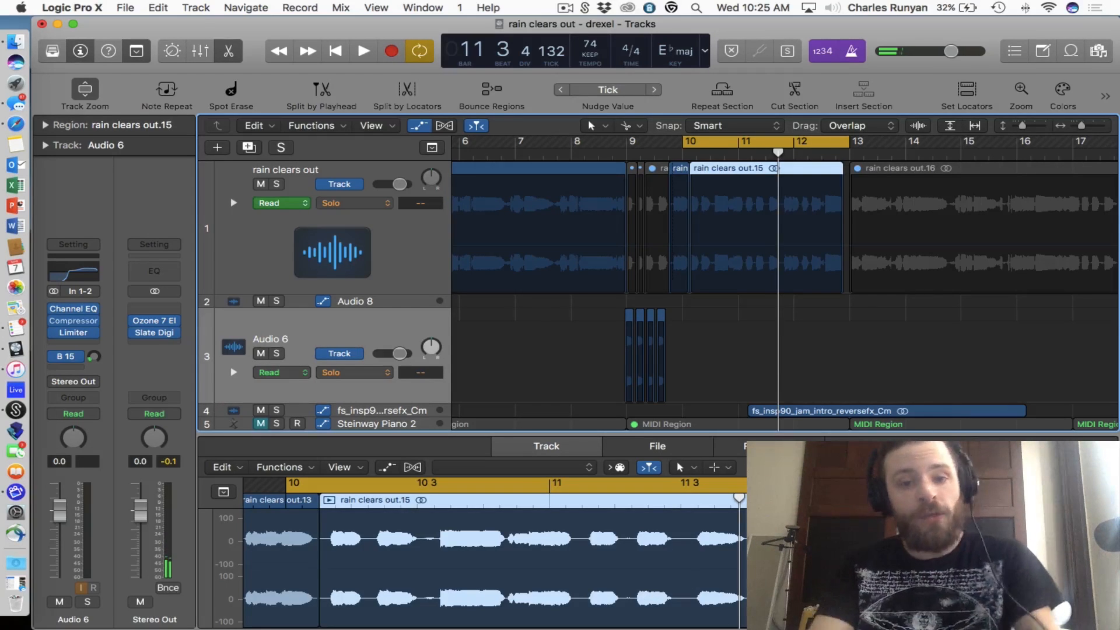
Step: Split the rain clears out.15 region before and after the single vocal note between 11 3 and 11 4
key(super+Right)
key(super+Right)
key(super+Right)
key(super+Right)
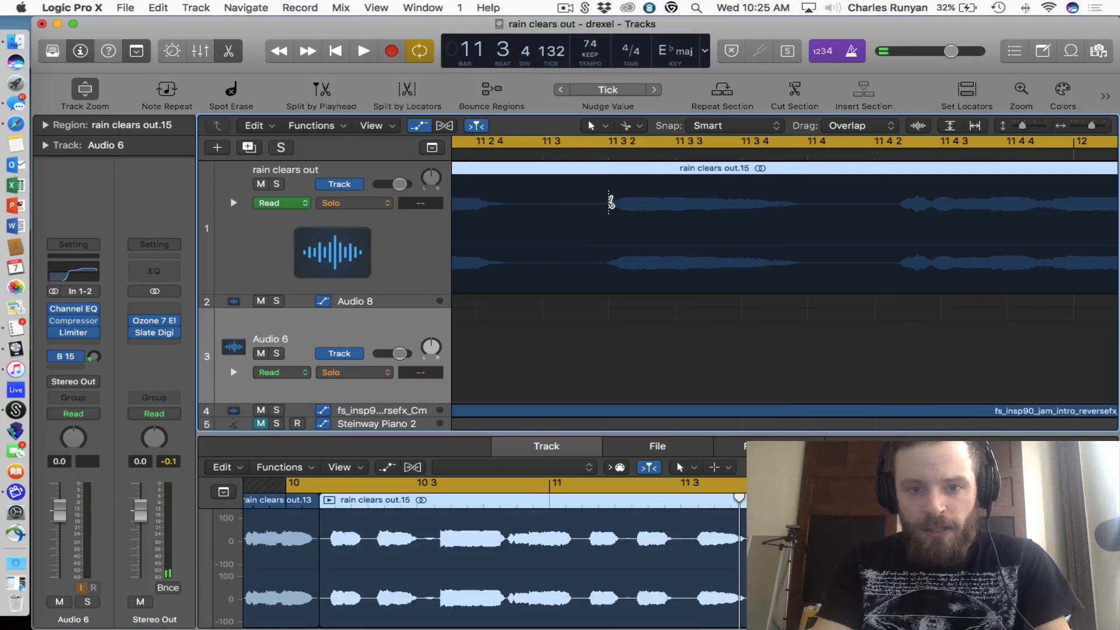
click(610, 199)
click(808, 193)
click(759, 178)
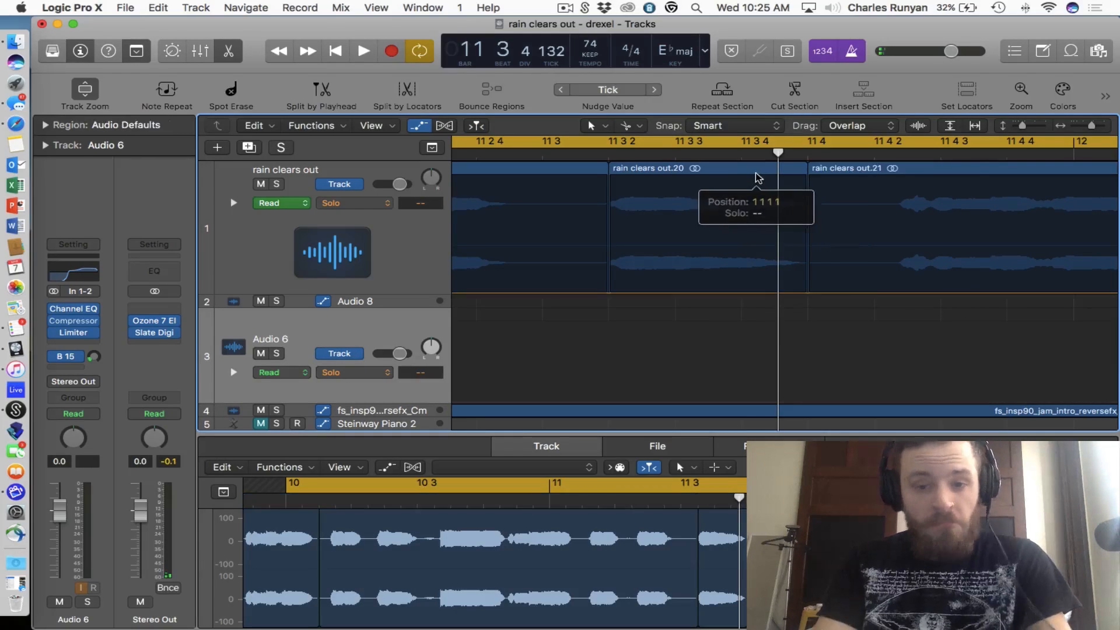
Step: Undo both splits around the vocal note between 11 3 and 11 4
key(super+Left)
key(super+Left)
key(super+Left)
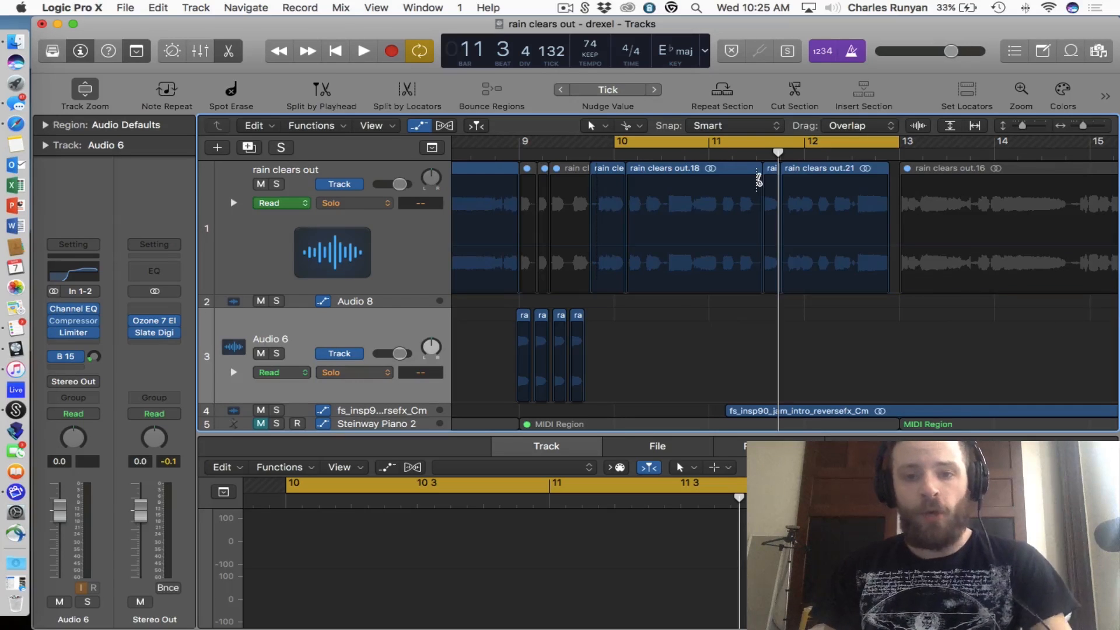
key(super+z)
key(super+z)
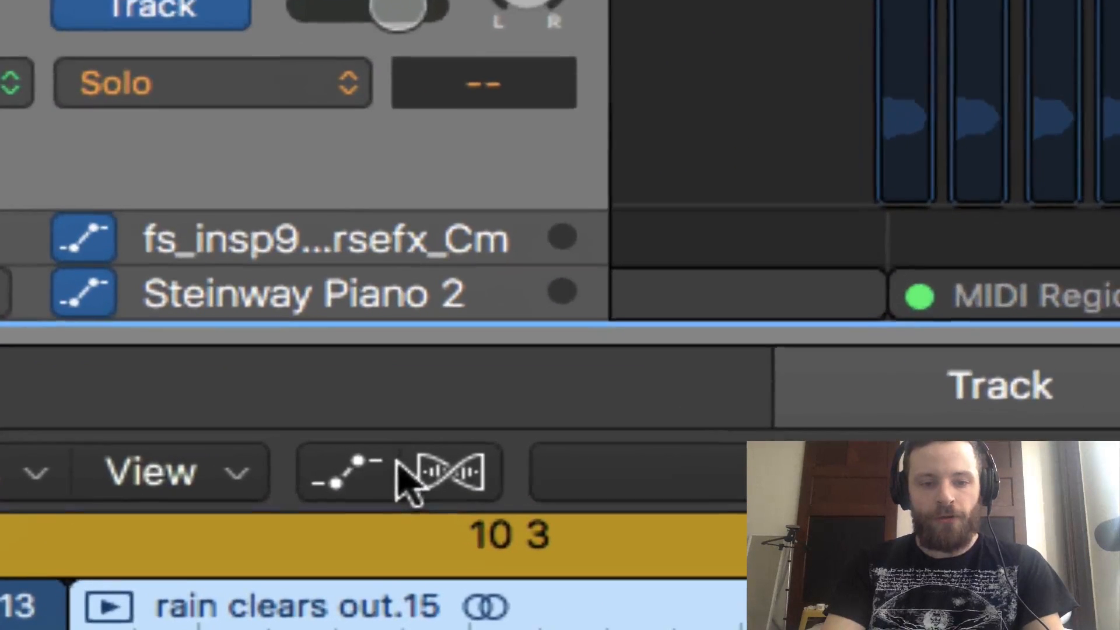
Step: Turn on Flex for the rain clears out track in the audio editor
click(457, 506)
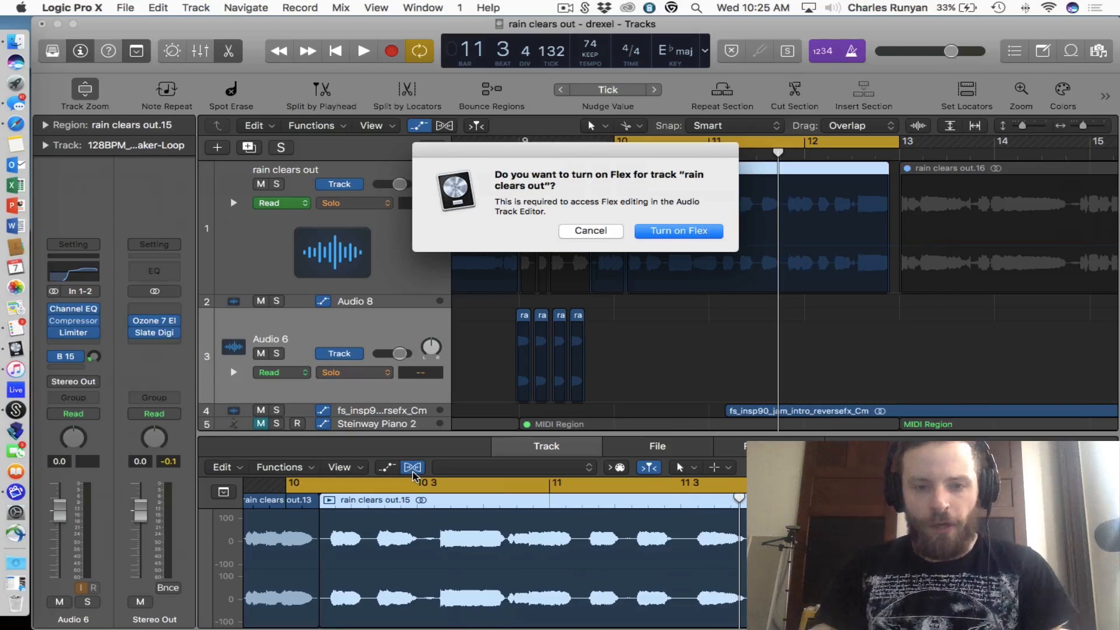
click(679, 231)
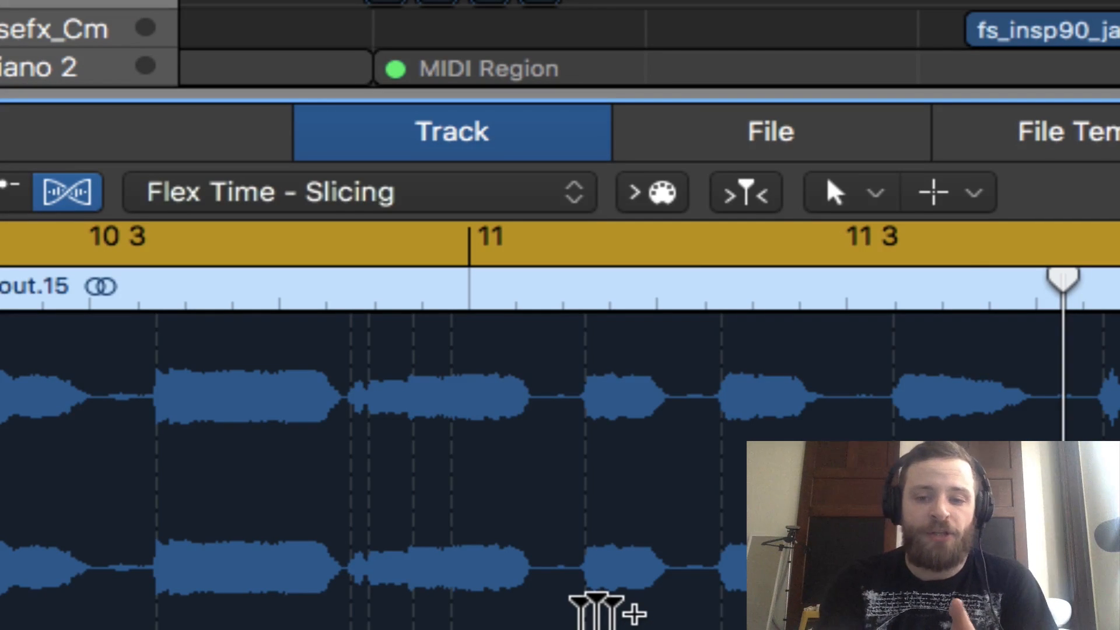
Step: Try shifting the vocal note after 11 3 later in time with a flex marker, and undo each move
drag(901, 345, 945, 344)
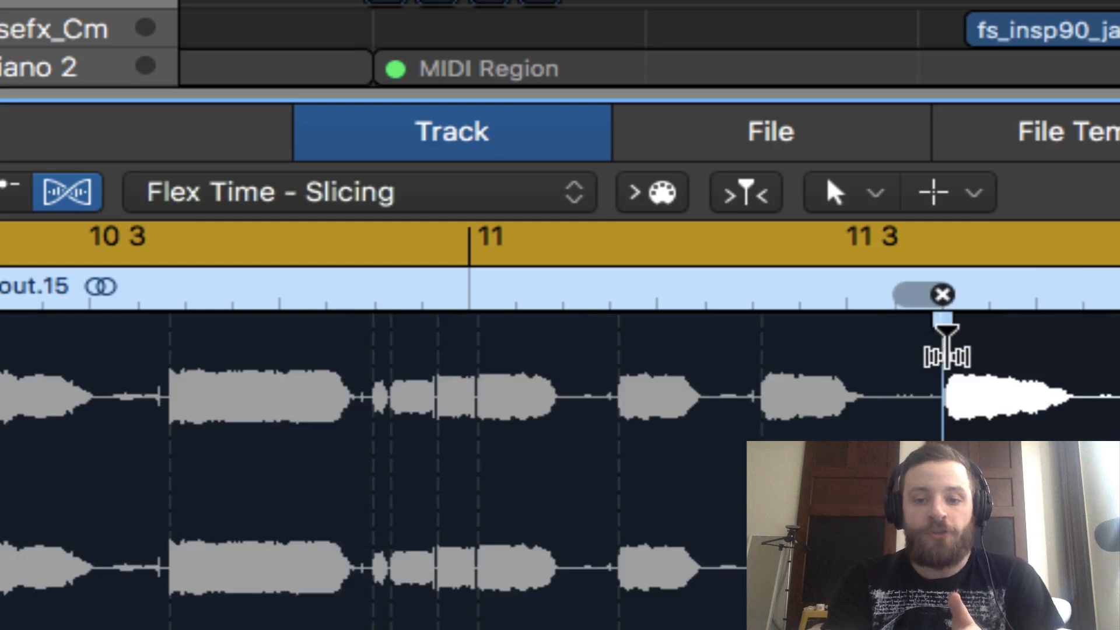
key(super+z)
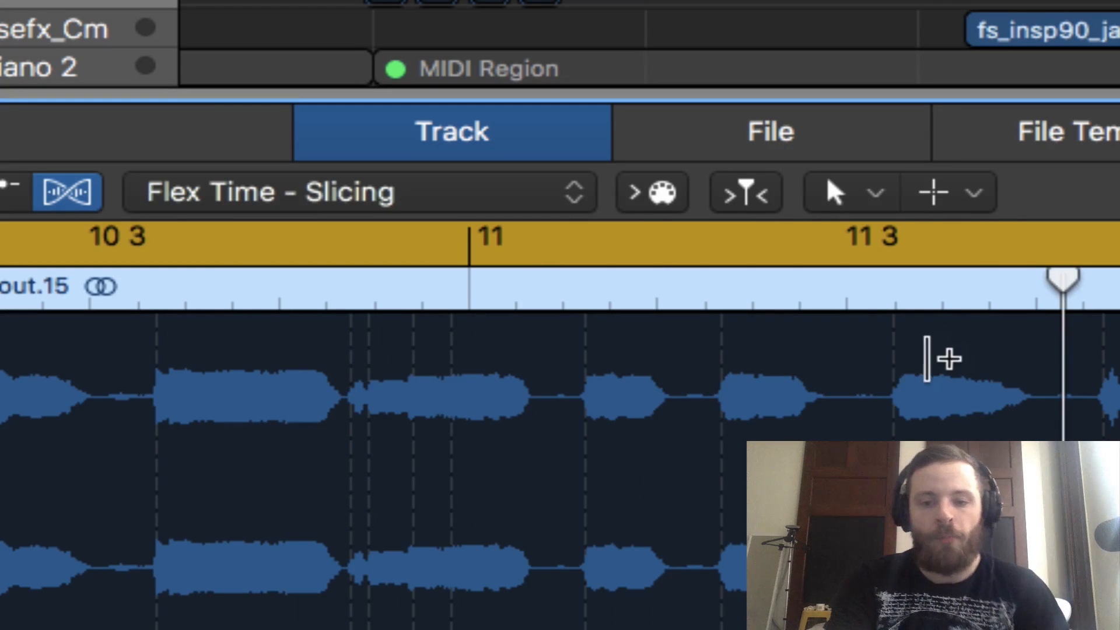
mouse_move(901, 362)
mouse_down()
mouse_move(922, 367)
mouse_move(652, 359)
mouse_move(1020, 375)
mouse_move(1044, 387)
mouse_up()
key(super+z)
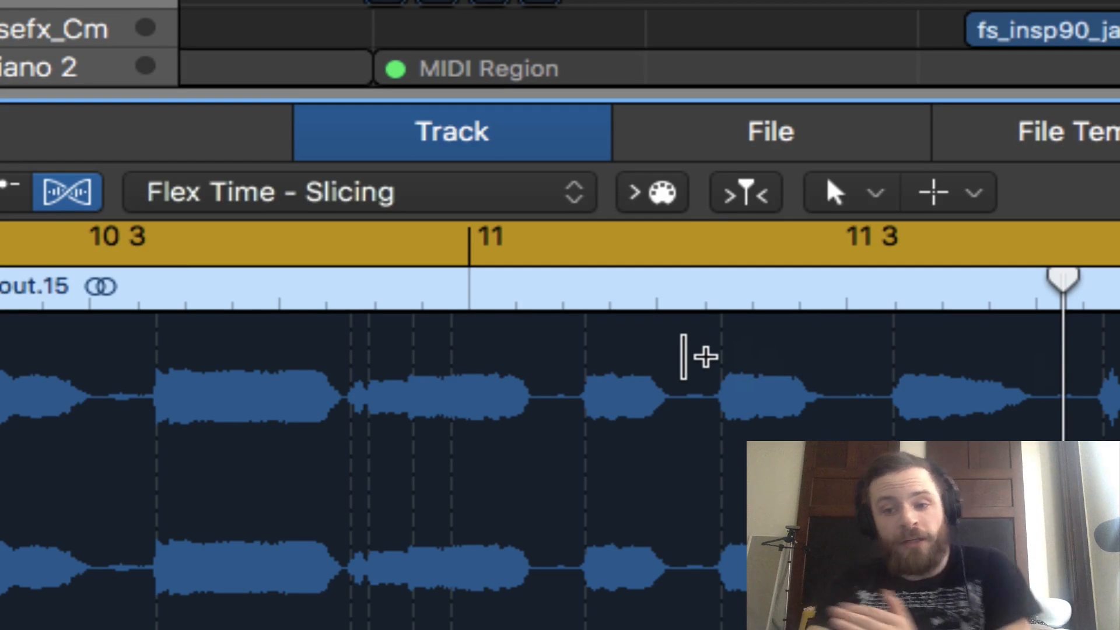
Step: Add flex markers around the vocal note after 11 3, try moving its start later, and undo the changes
click(1035, 327)
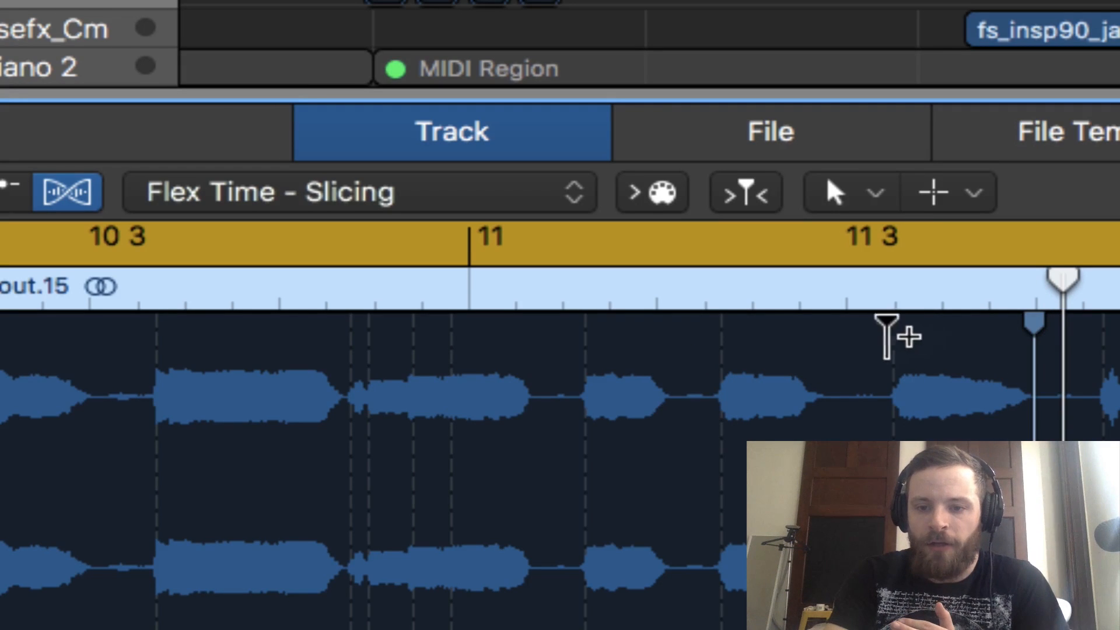
click(840, 335)
click(893, 341)
mouse_move(893, 341)
mouse_down()
mouse_move(815, 349)
mouse_move(928, 339)
mouse_up()
mouse_move(853, 368)
mouse_down()
mouse_move(955, 368)
mouse_move(944, 366)
mouse_up()
key(super+z)
key(super+z)
key(super+z)
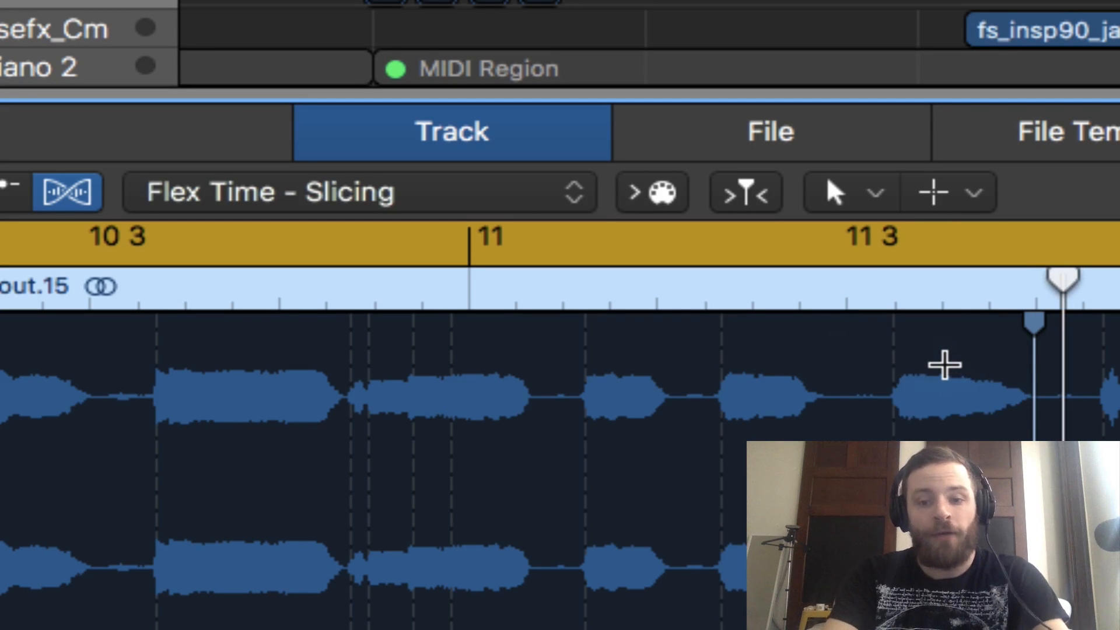
Step: Play the cycled section and examine the first notes of rain clears out.15 after bar 10 up close
key(super+Left)
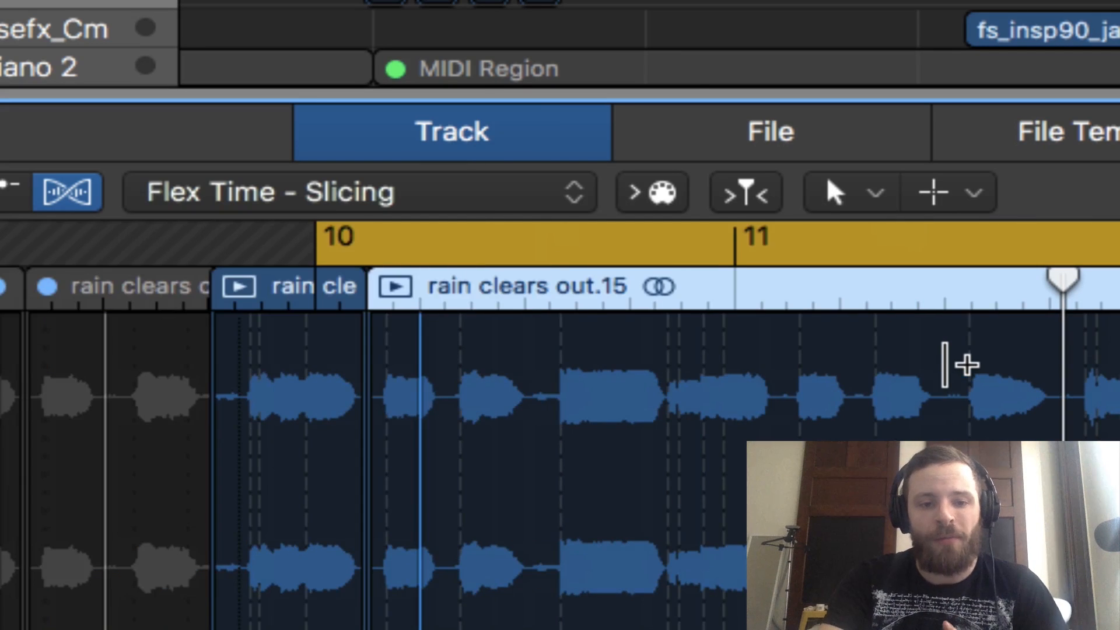
key(space)
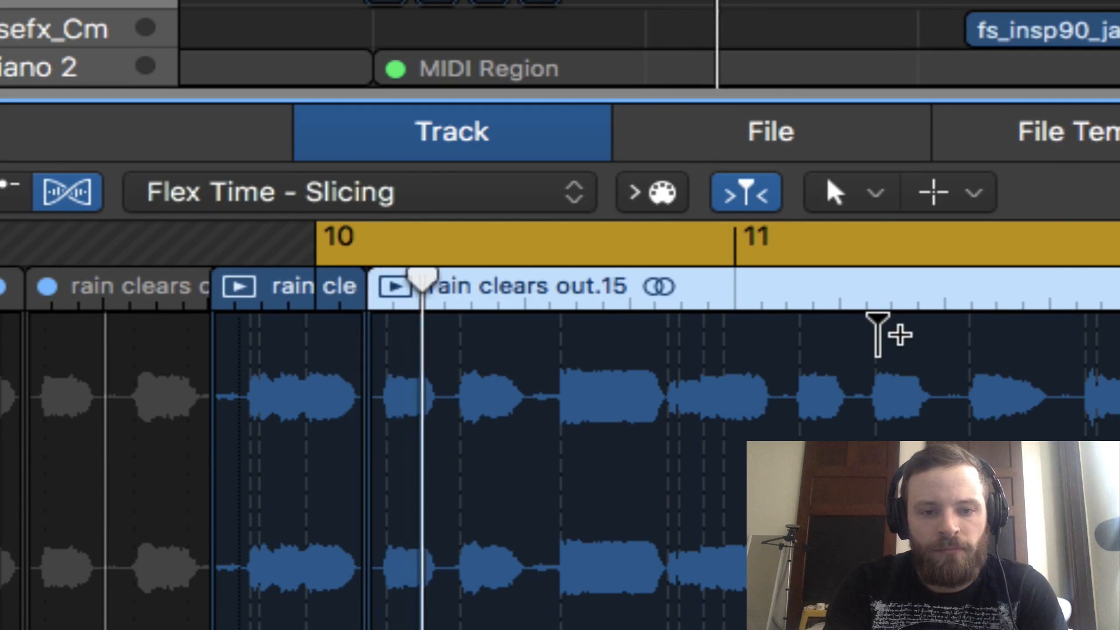
key(super+Right)
scroll(605, 405, left, 8)
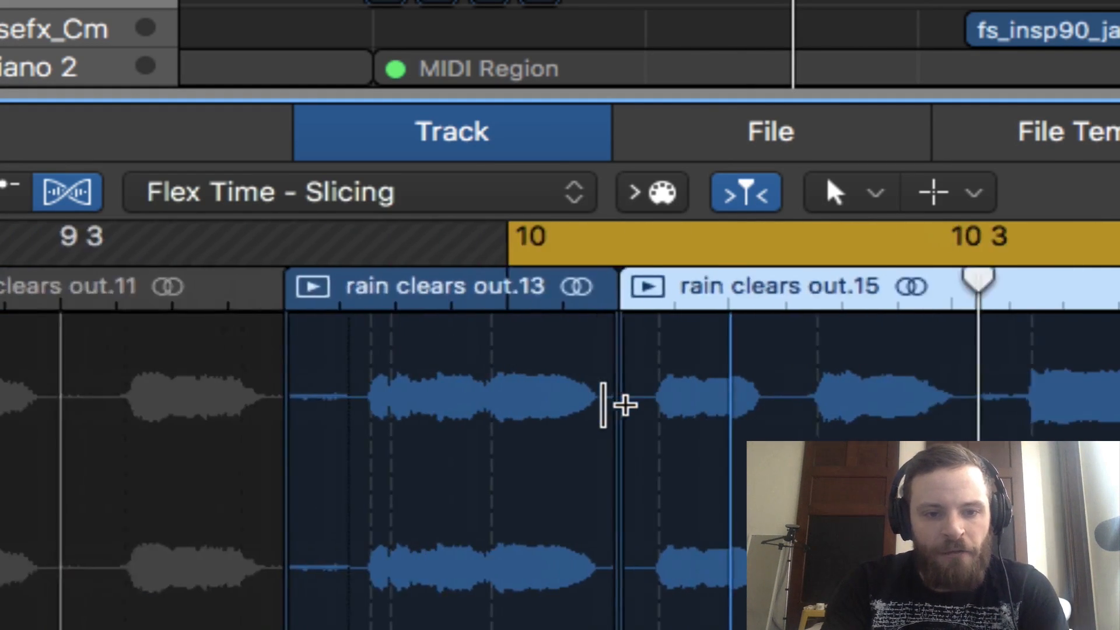
scroll(687, 407, right, 5)
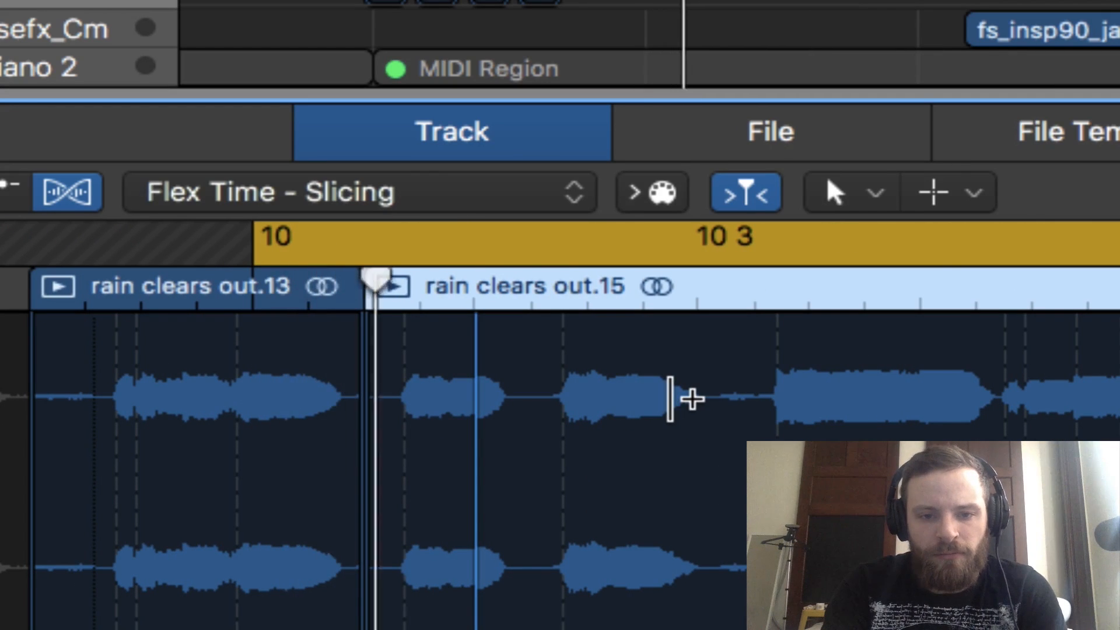
key(space)
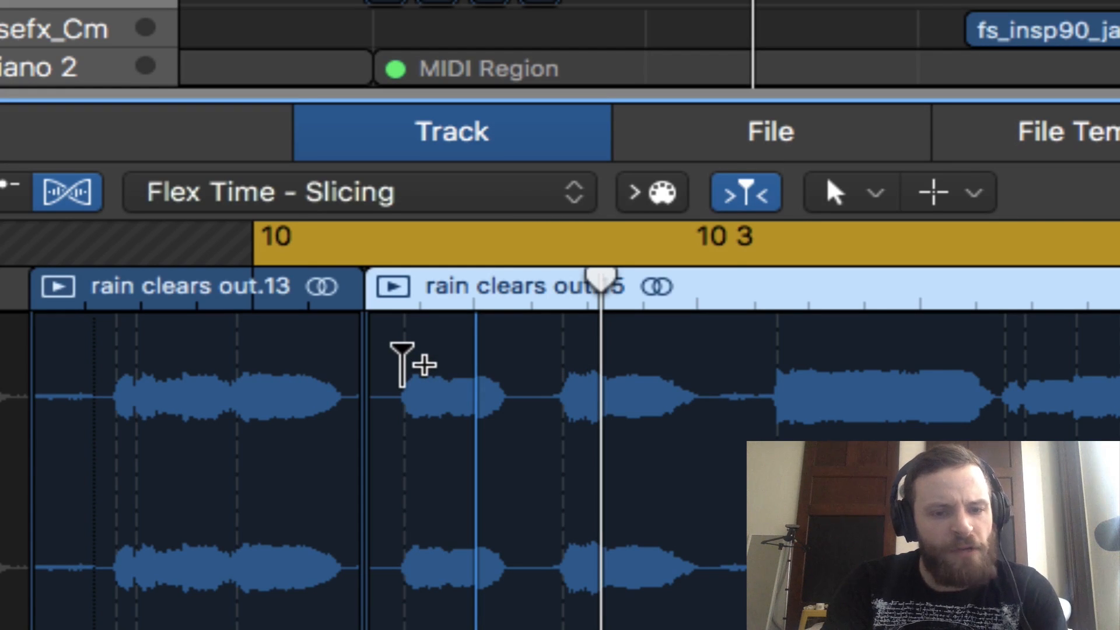
Step: Anchor the first and third notes of rain clears out.15 with flex markers and shift the second note's start to 10 2 3
click(403, 365)
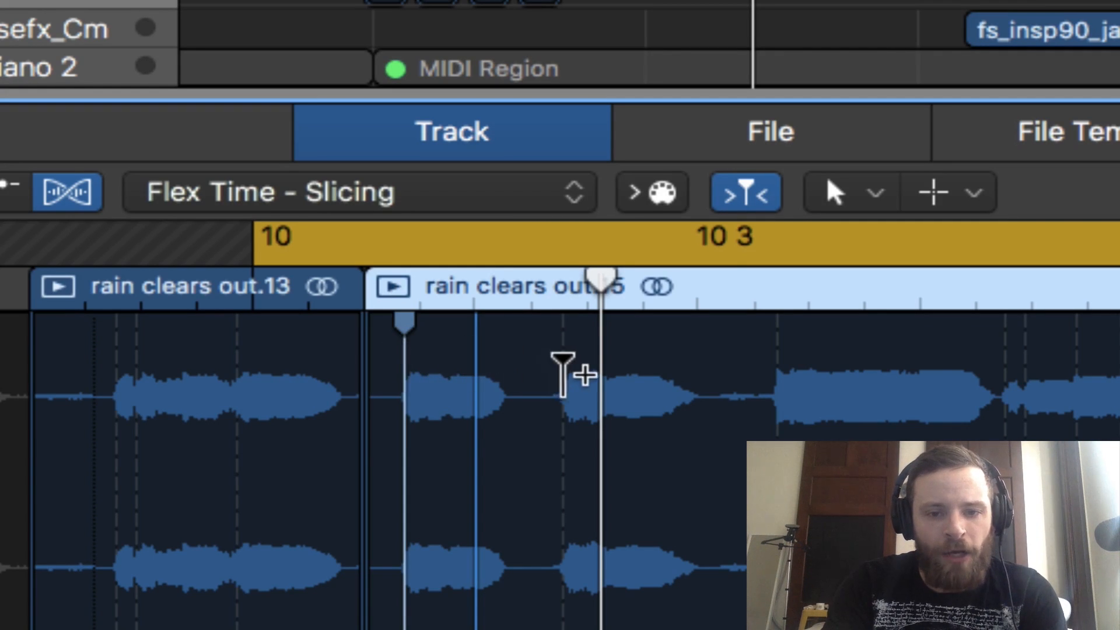
drag(567, 378, 579, 382)
key(super+z)
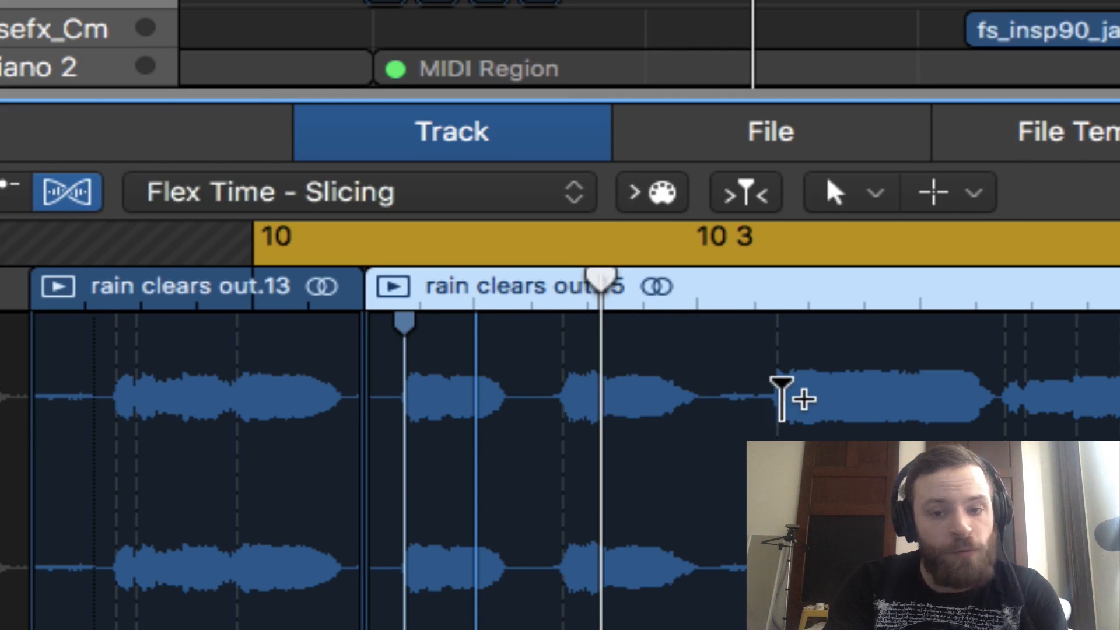
click(780, 400)
click(585, 377)
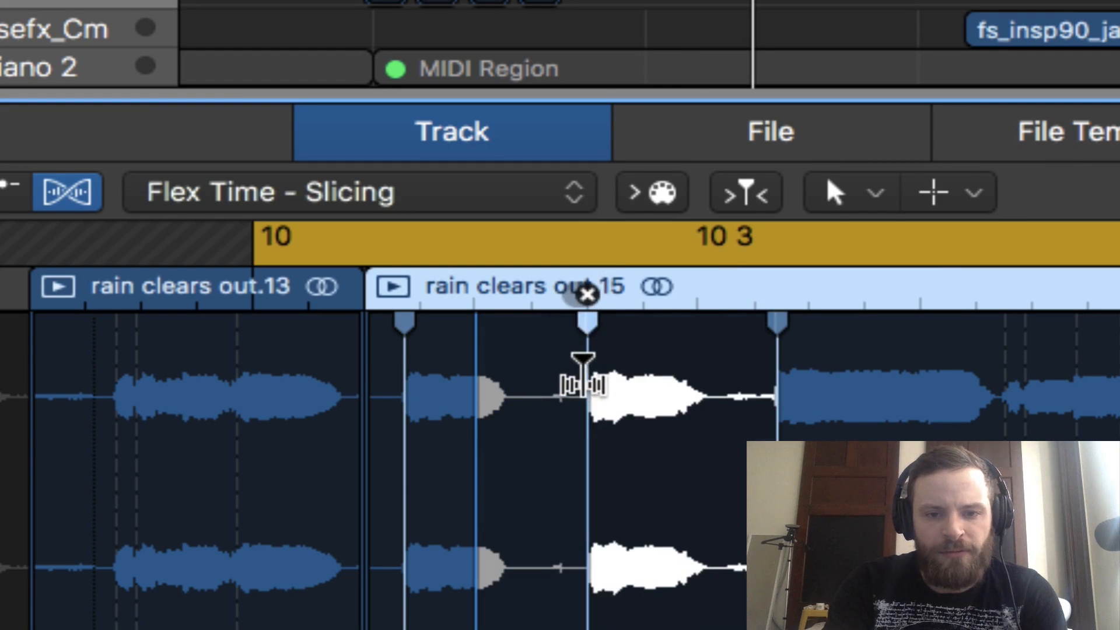
Step: Play the cycled section to hear the shifted second note of rain clears out.15 in the arrangement
key(space)
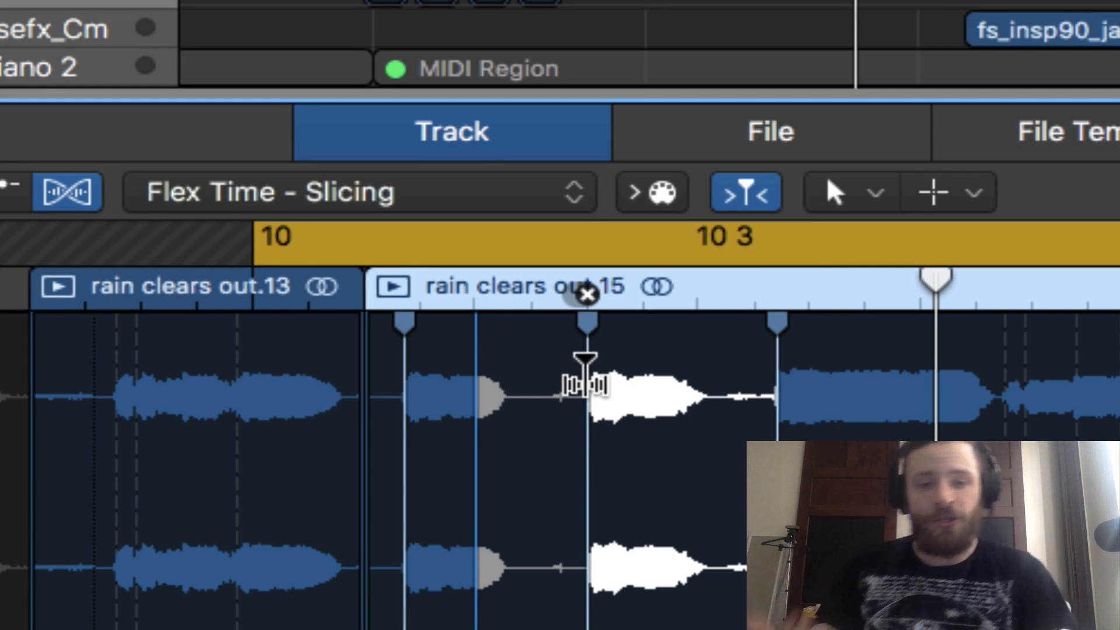
scroll(825, 379, down, 5)
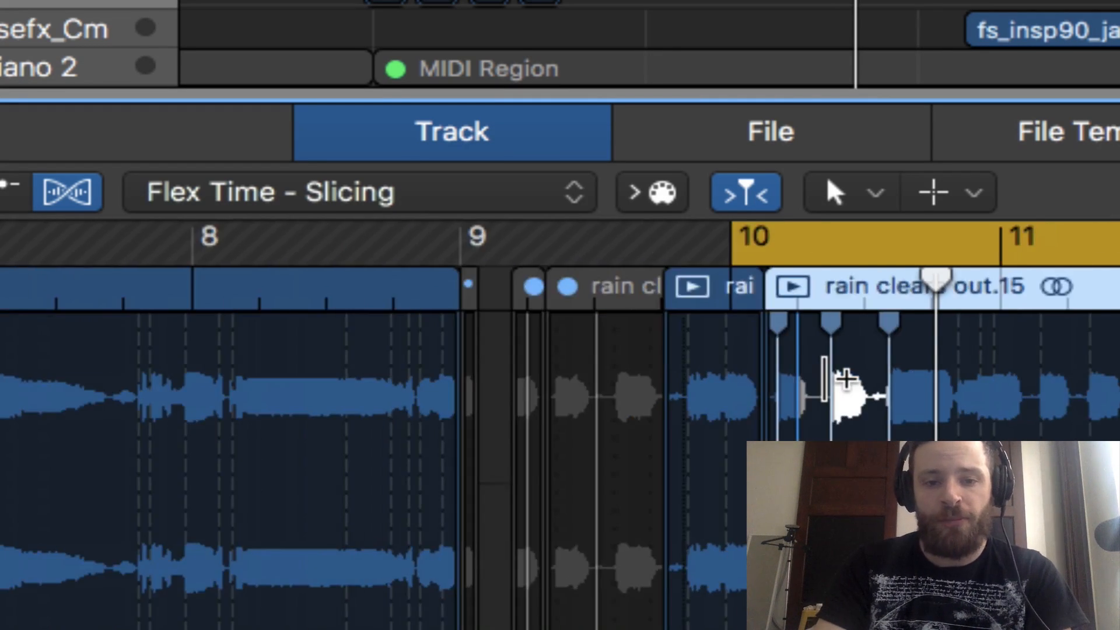
scroll(825, 380, right, 1)
key(space)
scroll(825, 382, up, 5)
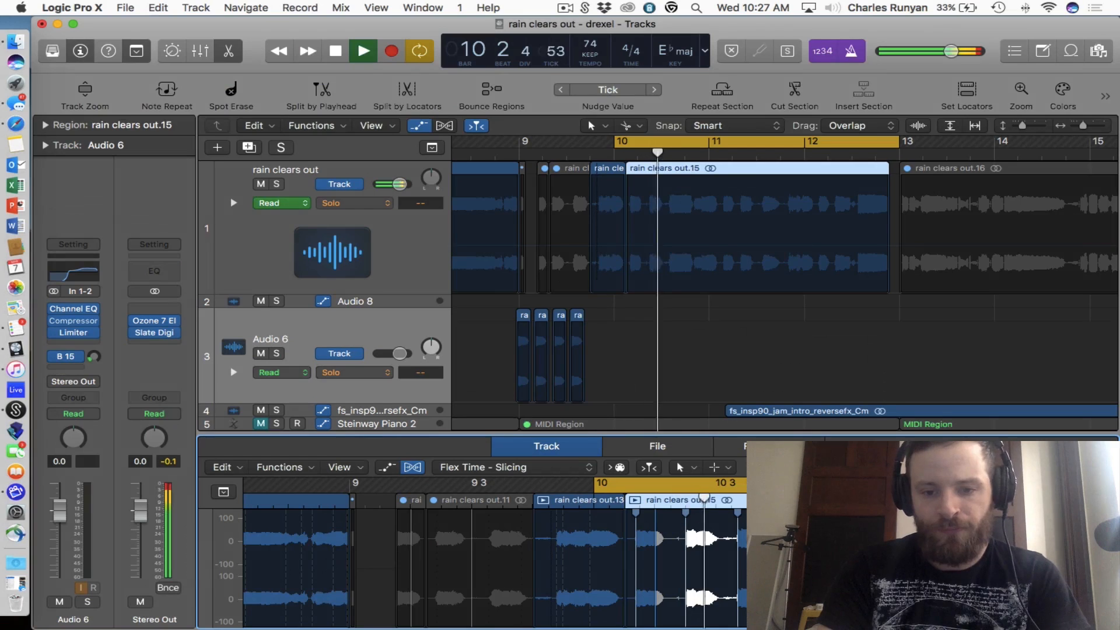
Step: Enlarge the audio editor and examine the flexed notes between 10 1 3 and 10 4 up close while playing
drag(795, 434, 795, 176)
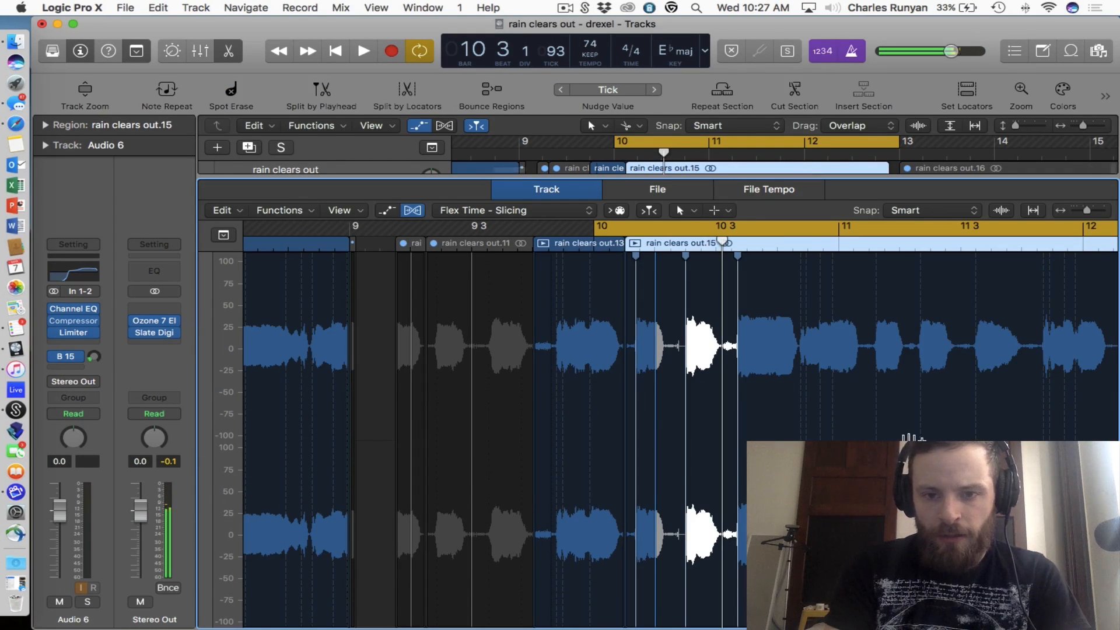
scroll(914, 436, up, 5)
key(space)
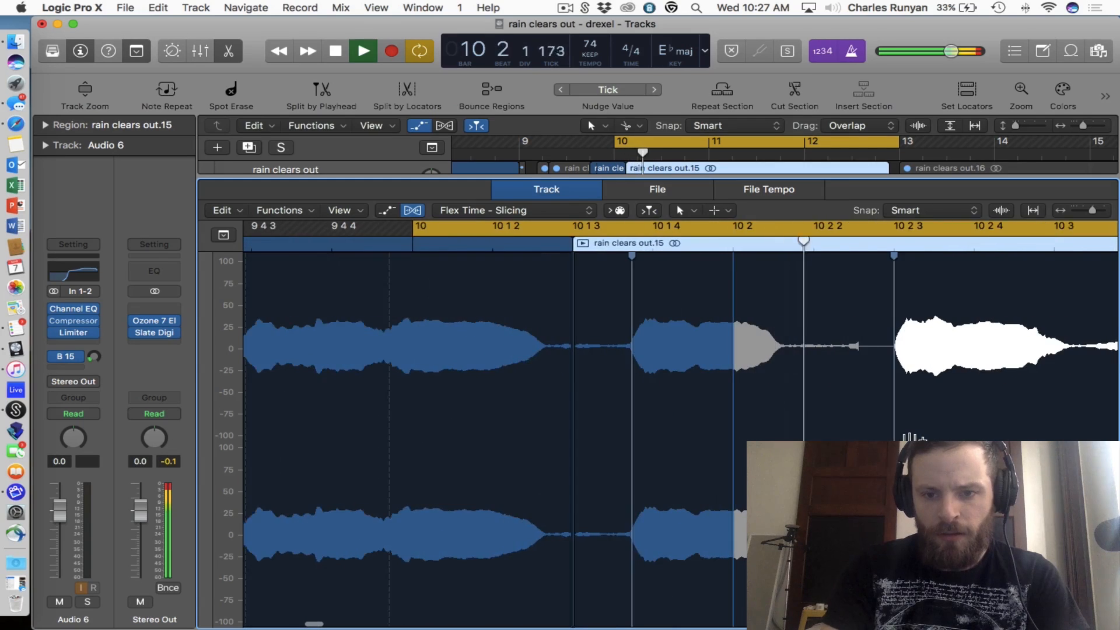
scroll(914, 437, right, 5)
key(space)
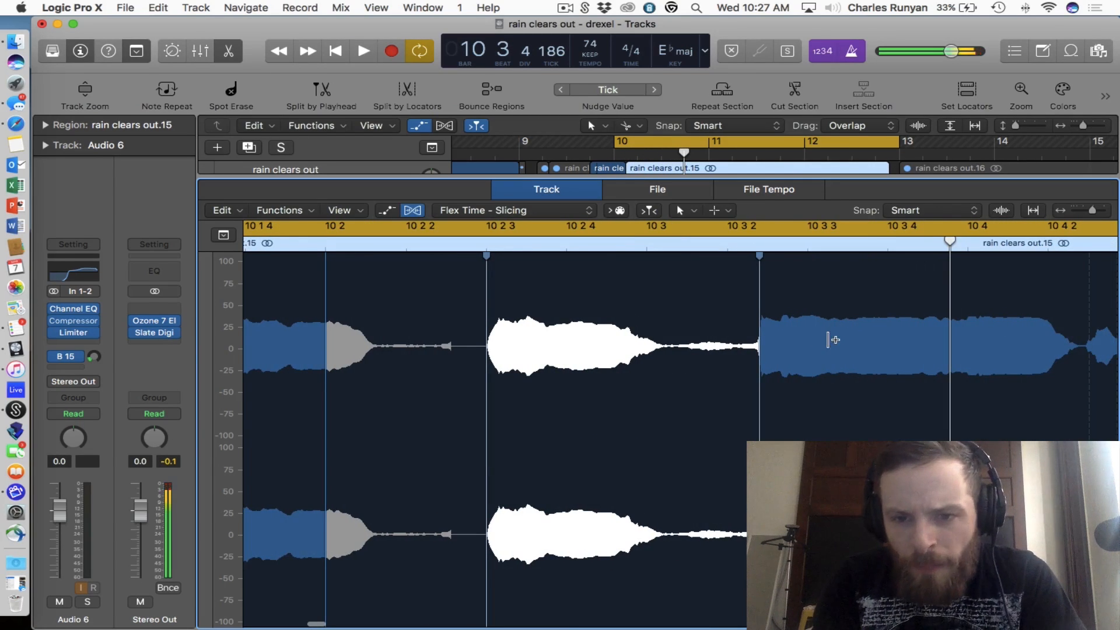
Step: Shift the start of the third note in rain clears out.15 to 10 3 3 and play the cycled section
scroll(833, 341, right, 3)
scroll(833, 340, left, 2)
key(space)
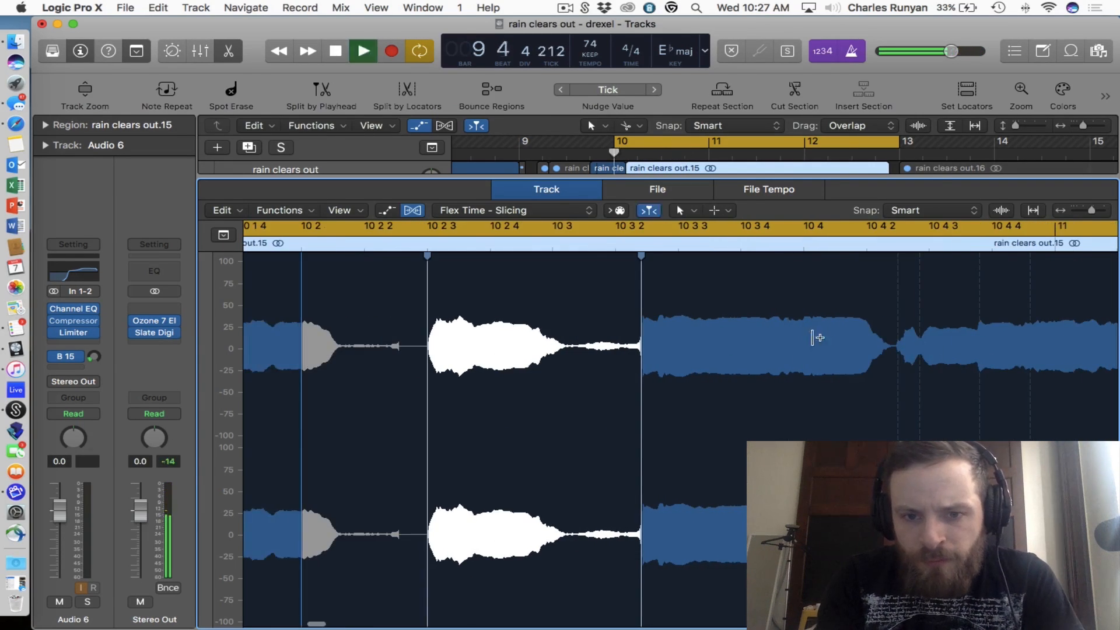
key(super+Left)
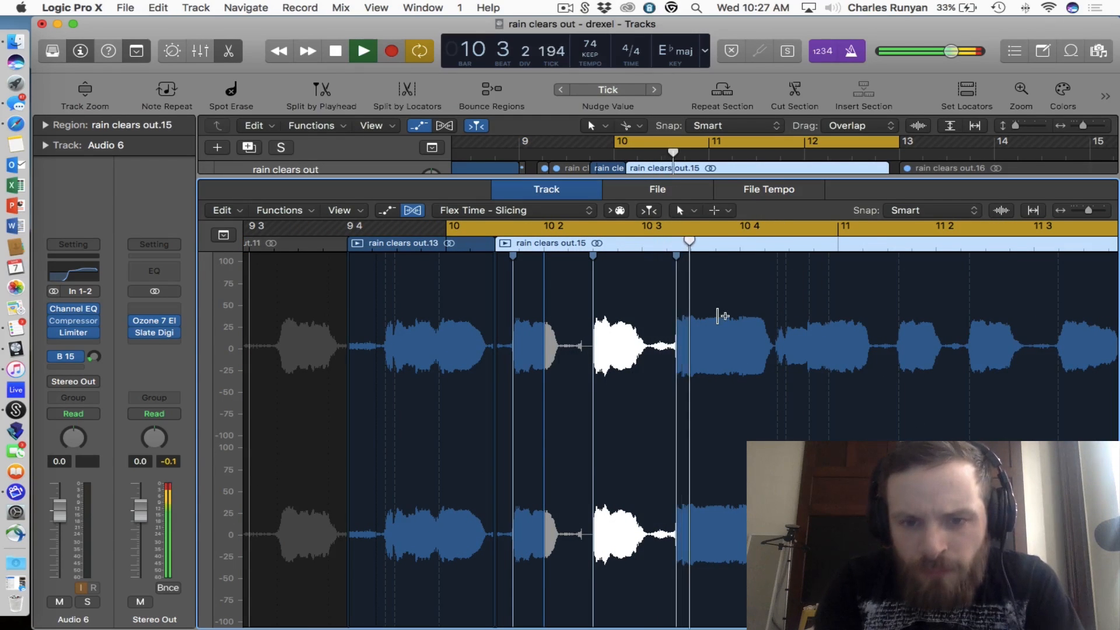
key(space)
key(space)
drag(672, 318, 688, 318)
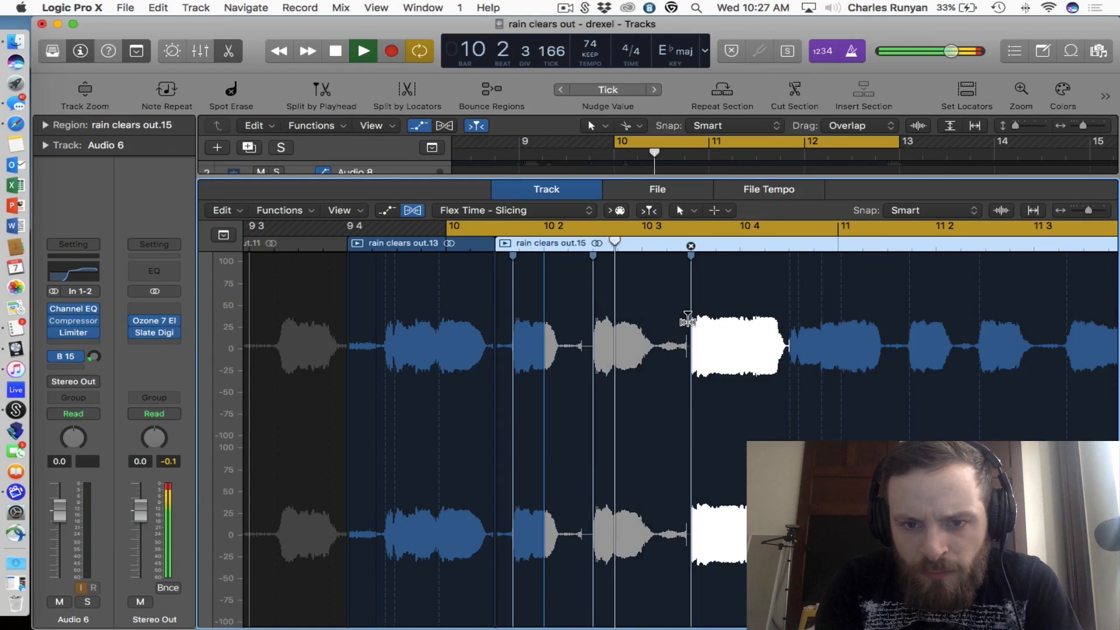
key(space)
key(space)
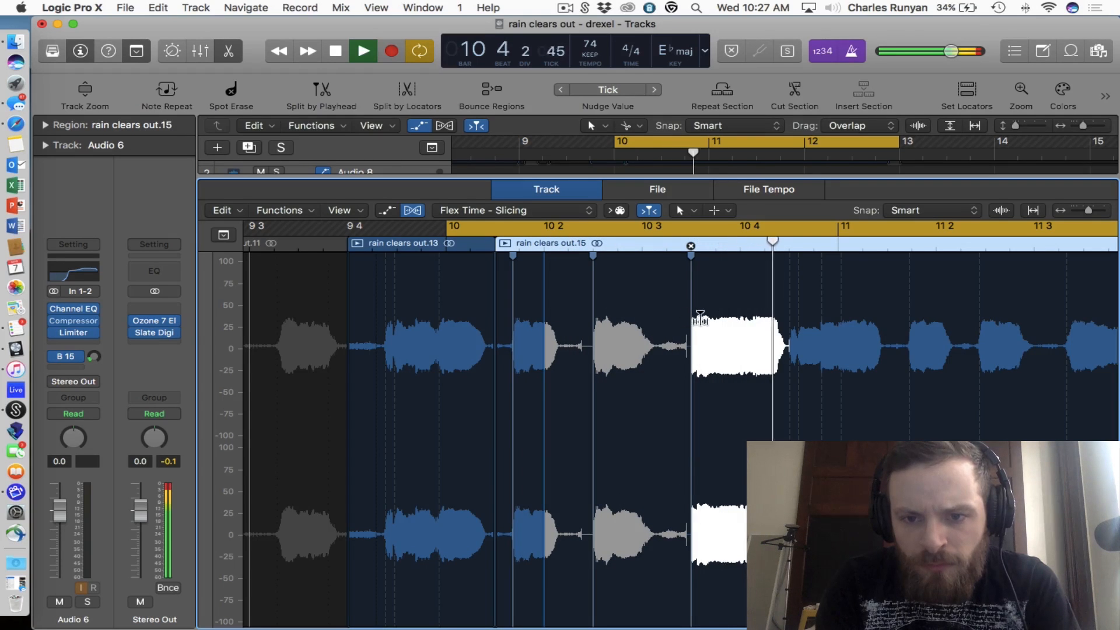
key(space)
Step: Align the next two notes of rain clears out.15 to bar 11 and 11 1 4 with flex markers, checking them by playback
click(841, 327)
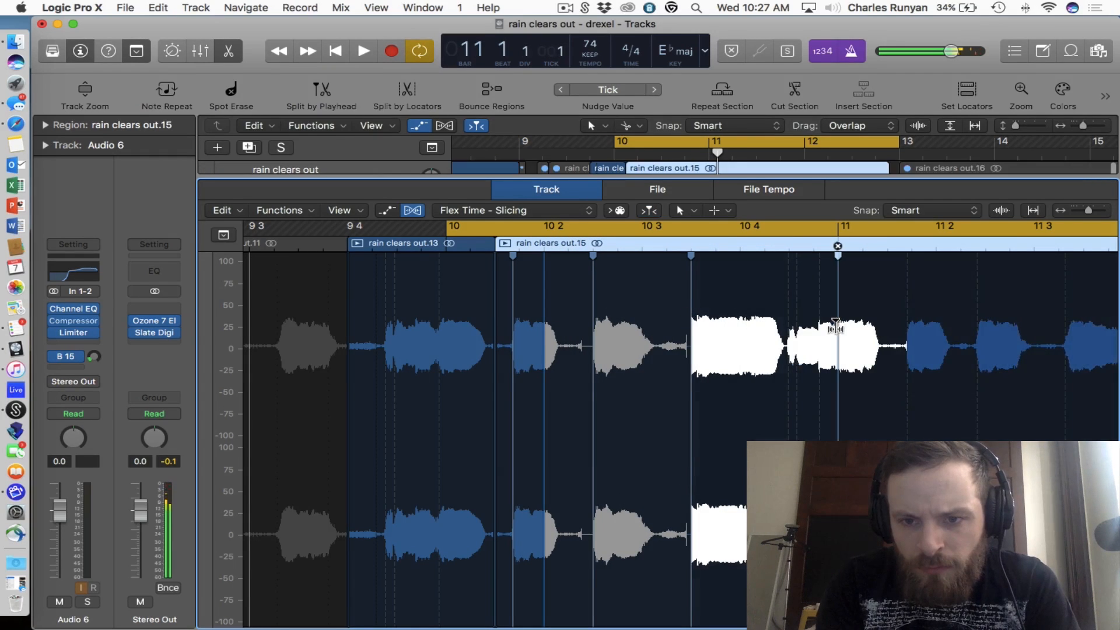
drag(841, 326, 834, 327)
key(super+z)
key(space)
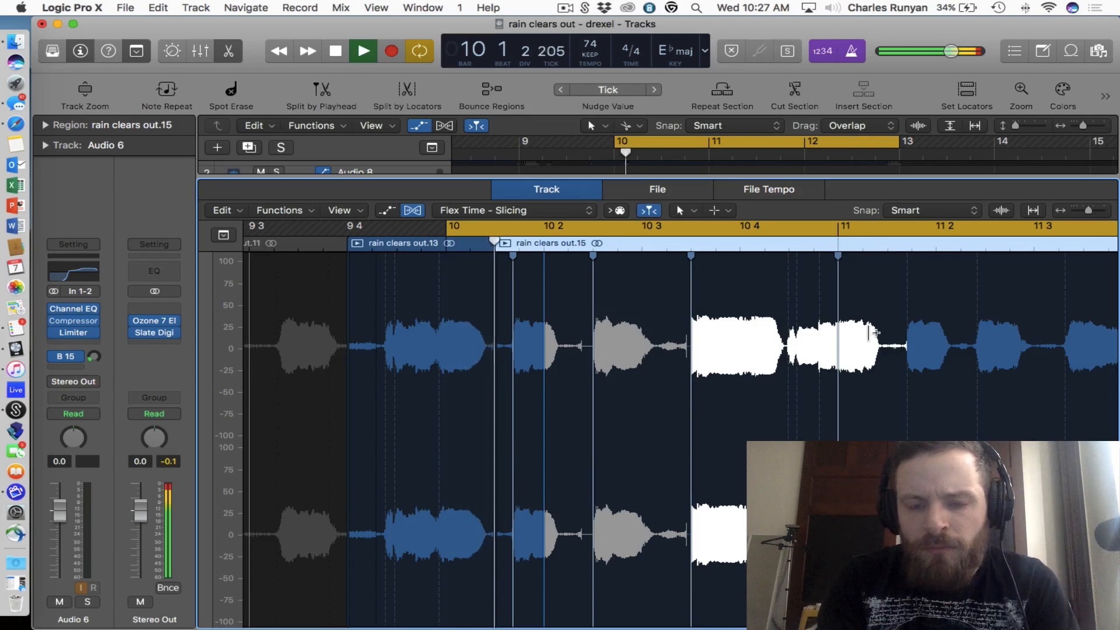
scroll(869, 333, right, 3)
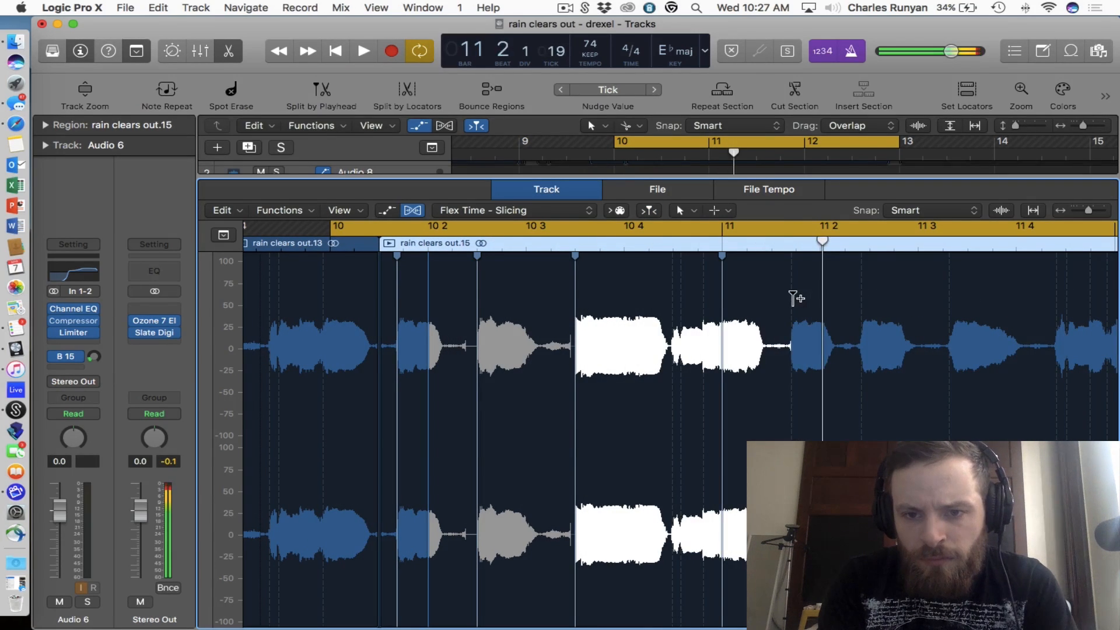
key(space)
click(795, 302)
key(space)
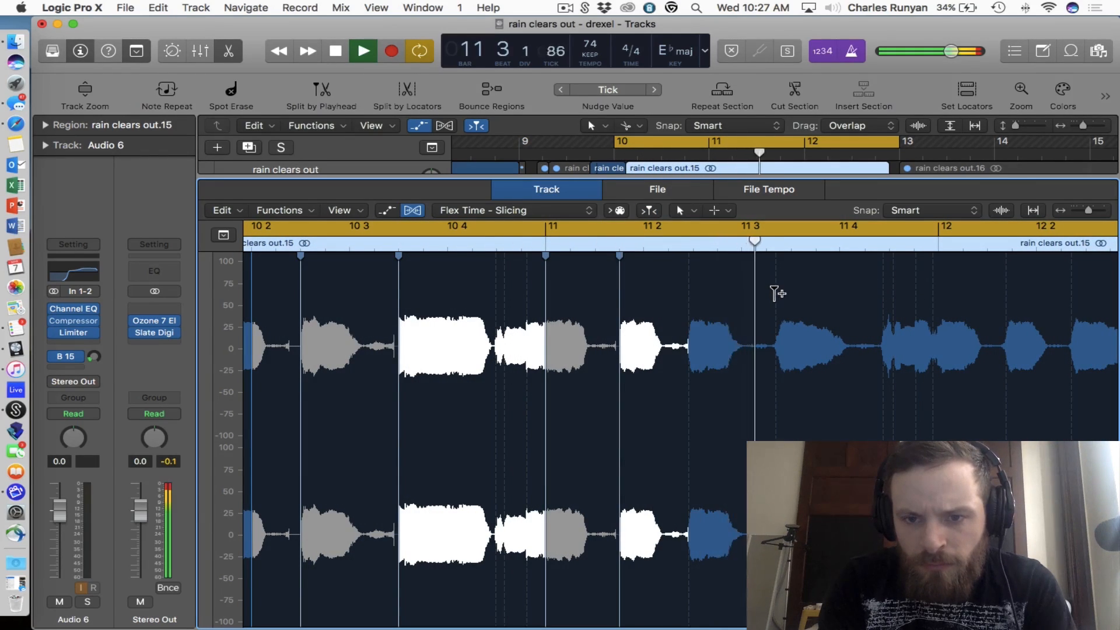
Step: Place flex markers in rain clears out.15 at 11 3 3 and bar 12, aligning the notes there to the grid
key(space)
key(space)
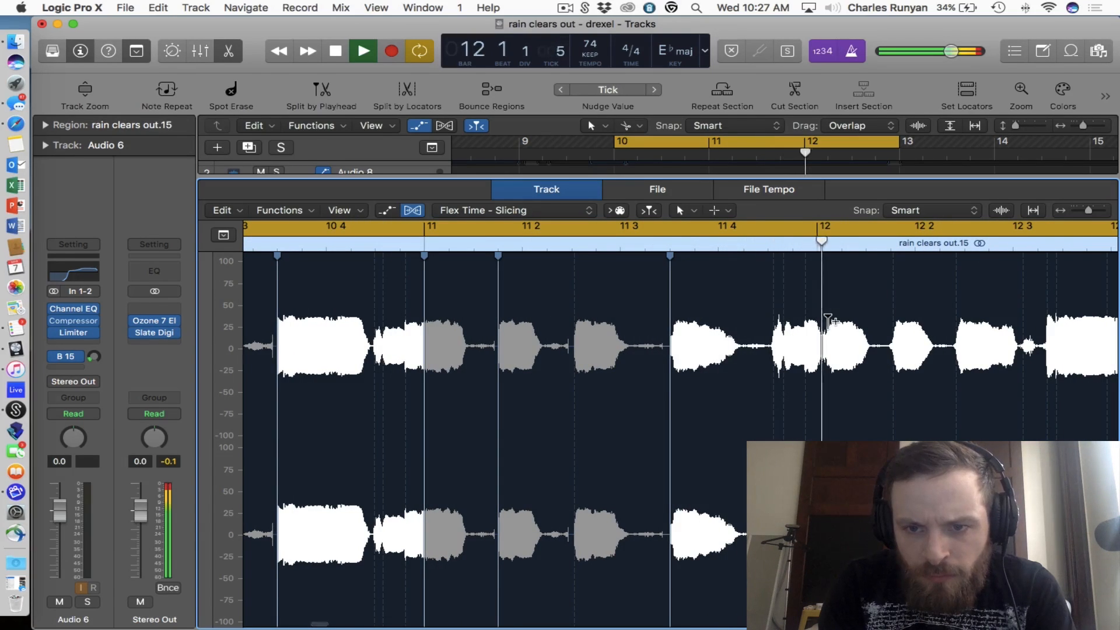
key(space)
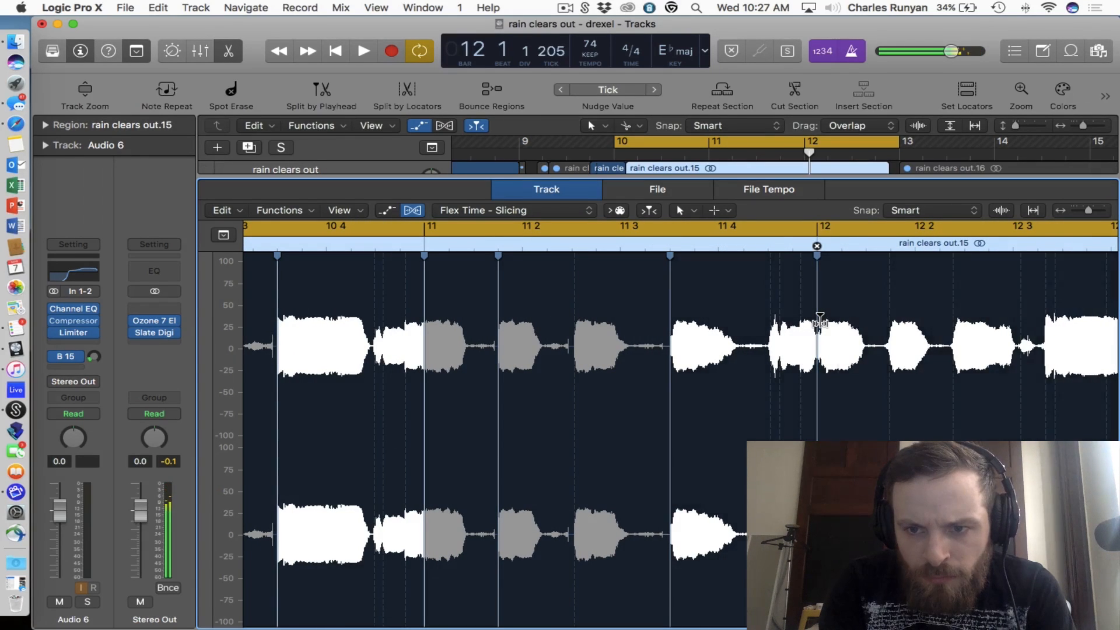
key(space)
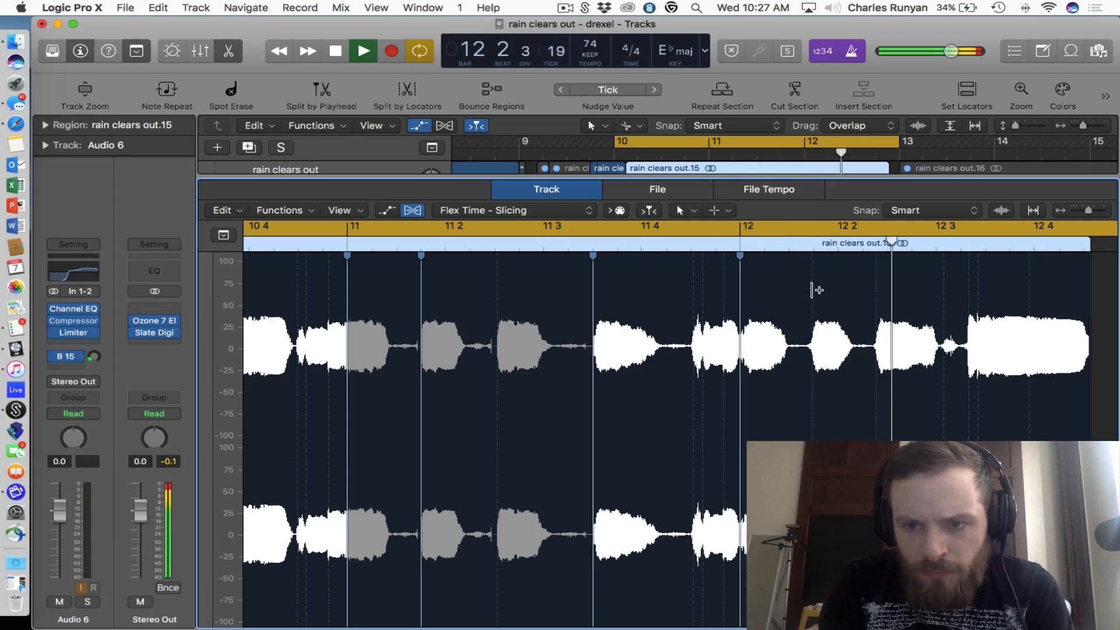
Step: Shift the start of the last long note in rain clears out.15 to 12 3 3 and play the cycled section
key(space)
drag(966, 286, 984, 285)
key(space)
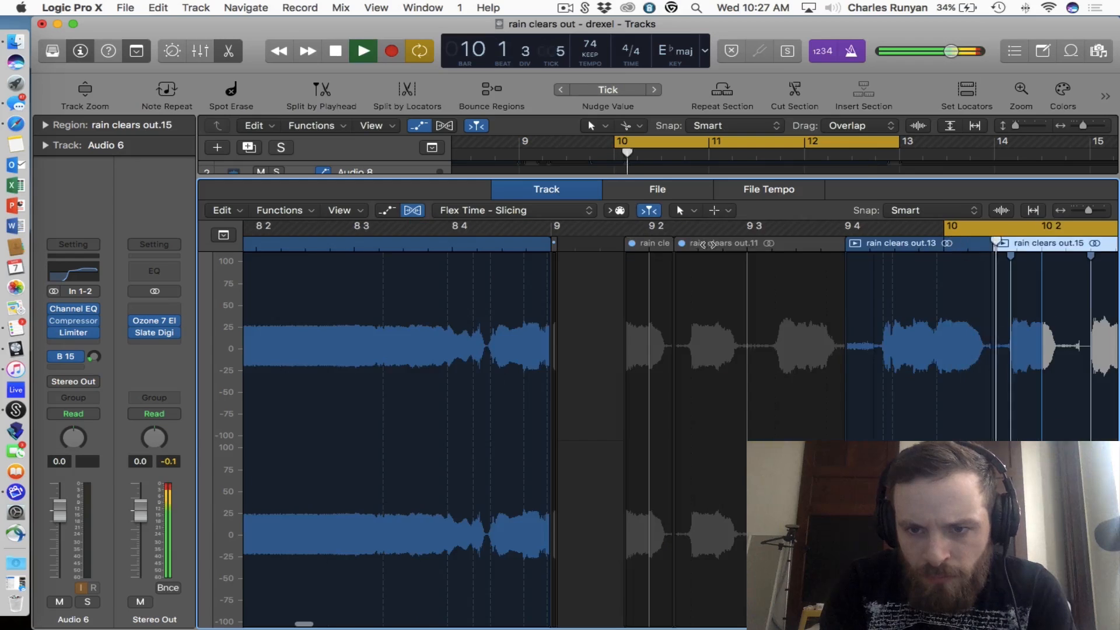
scroll(744, 250, right, 10)
click(651, 250)
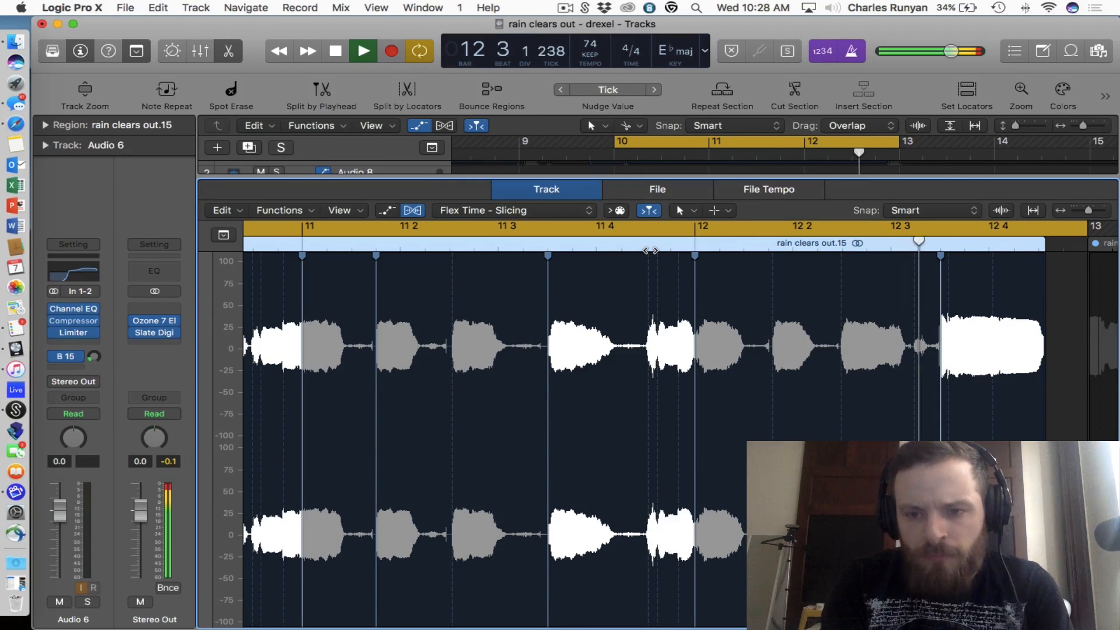
key(space)
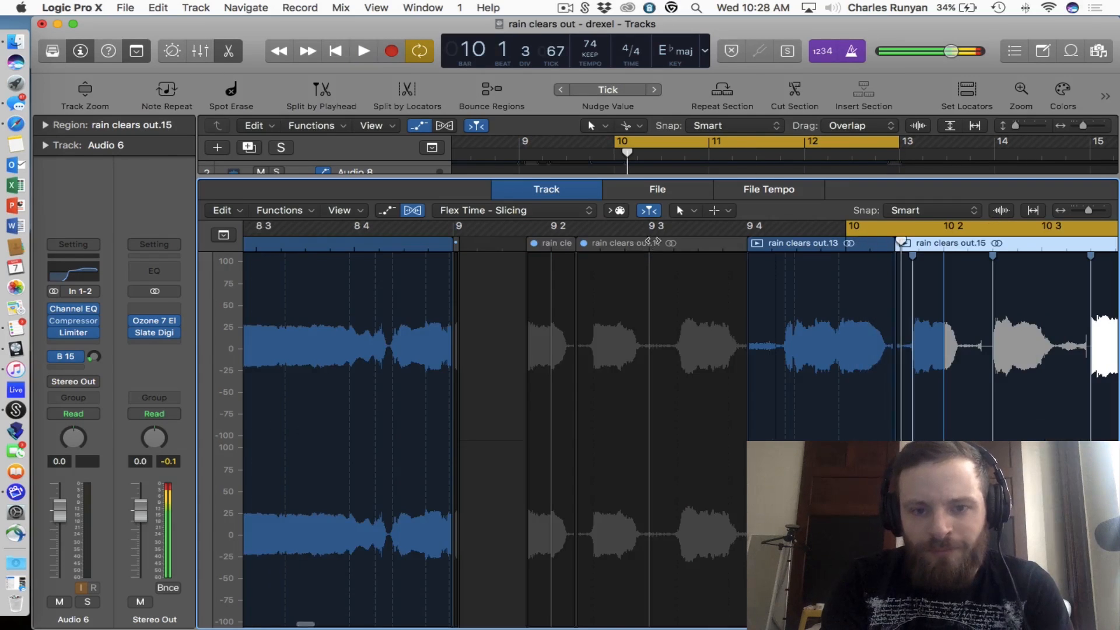
Step: Set the cycle range from bar 9 to bar 17 and play the flexed vocal in the arrangement without the metronome
drag(519, 142, 1109, 142)
key(space)
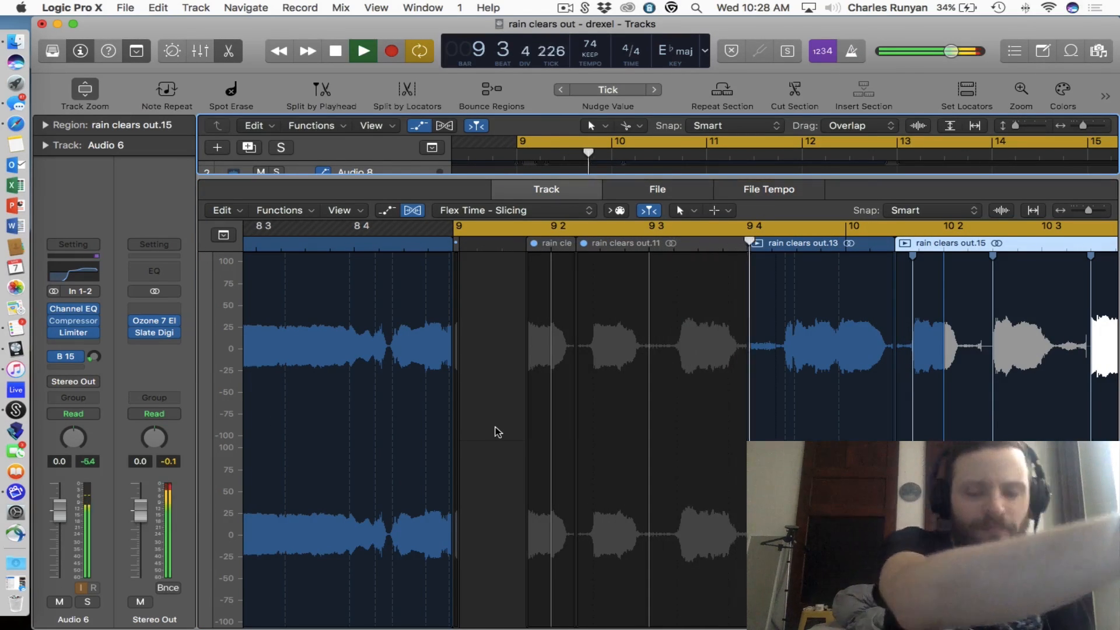
scroll(477, 435, right, 5)
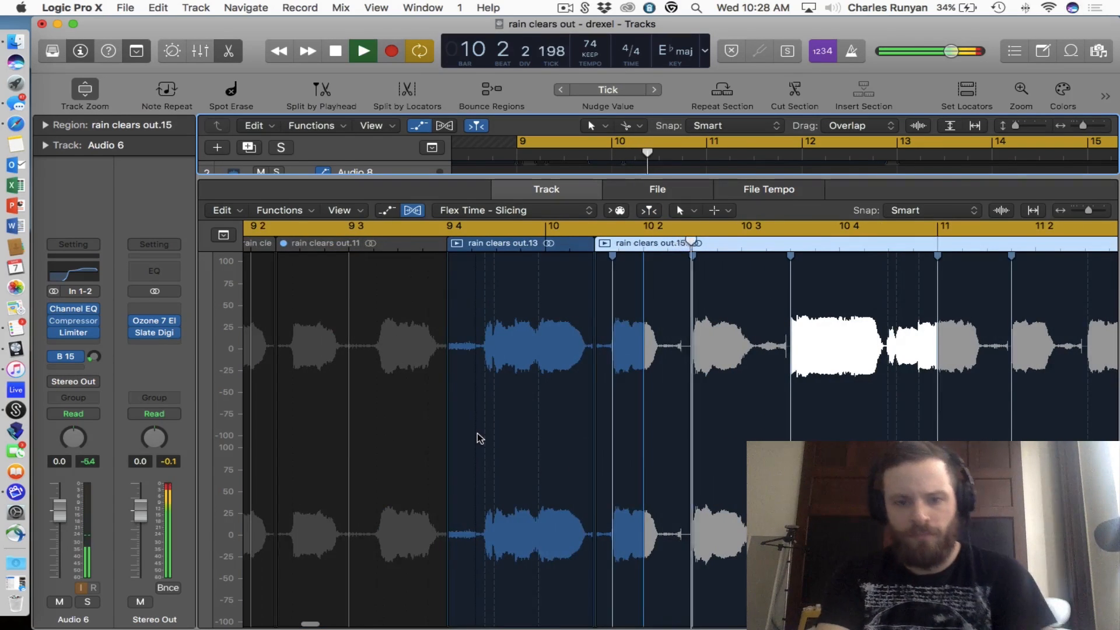
scroll(477, 434, down, 5)
scroll(477, 435, right, 4)
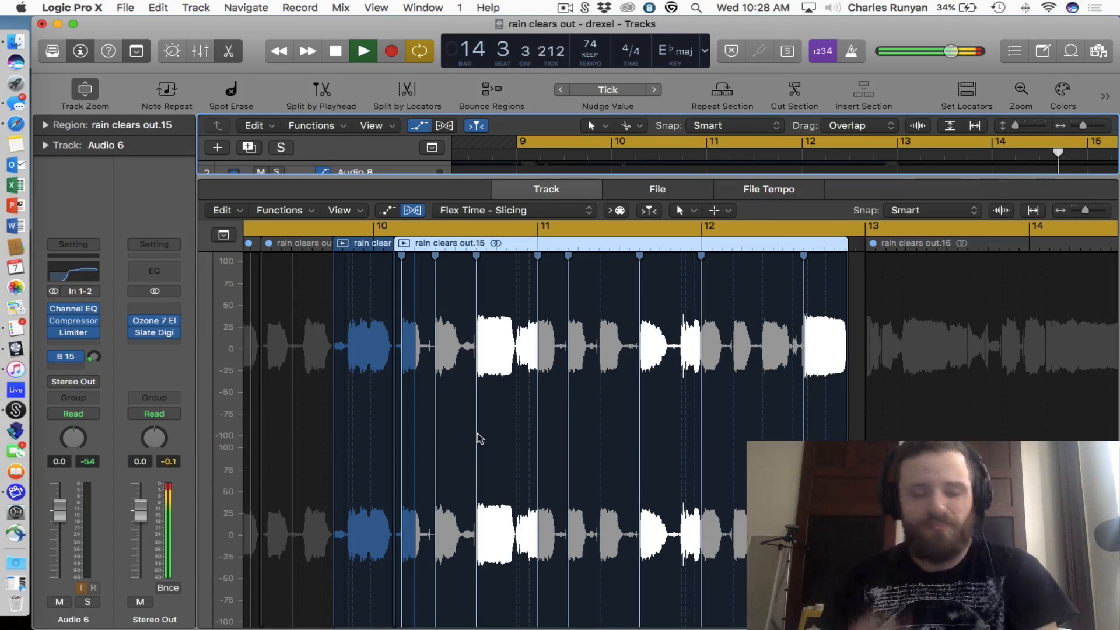
key(space)
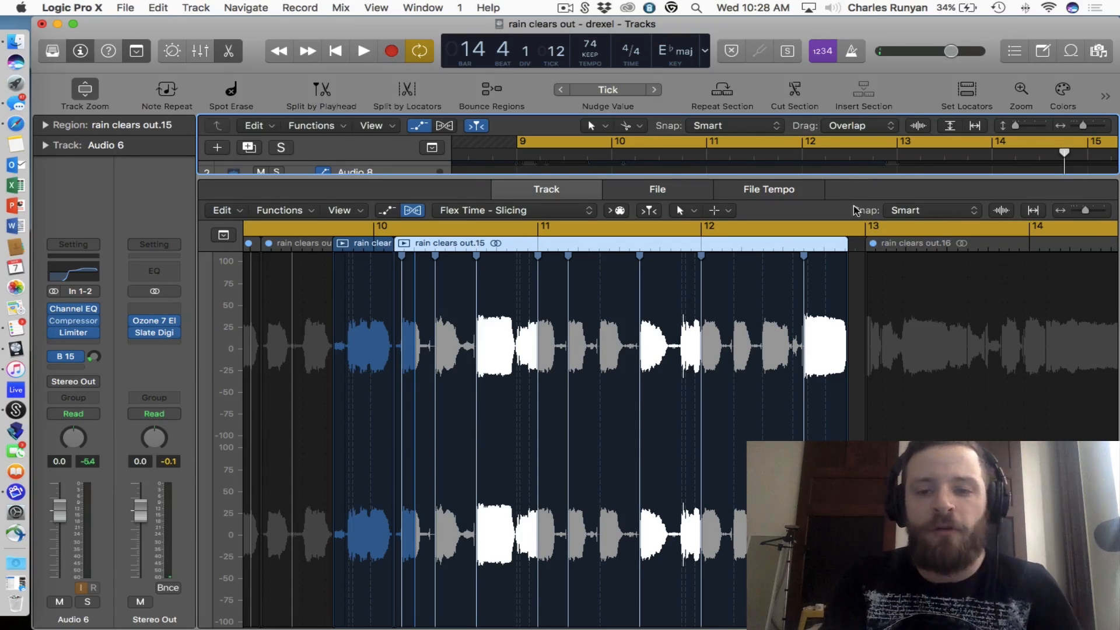
Step: Shrink the audio editor to reveal the arrangement's tracks and save the project
drag(850, 176, 846, 501)
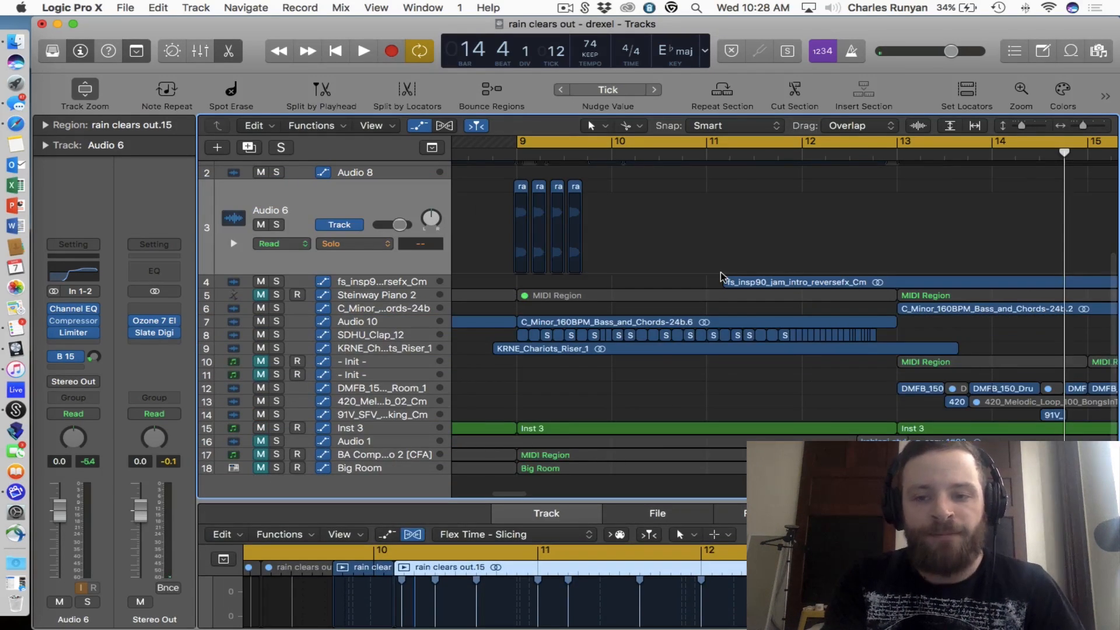
key(super+Left)
scroll(723, 278, up, 5)
scroll(723, 277, down, 5)
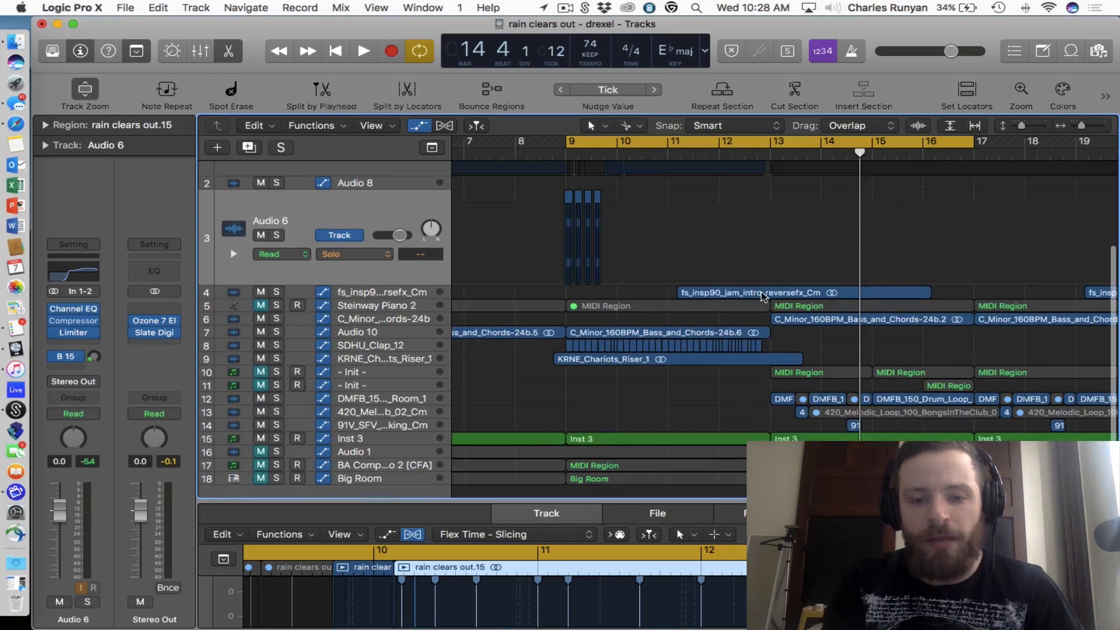
scroll(762, 297, down, 1)
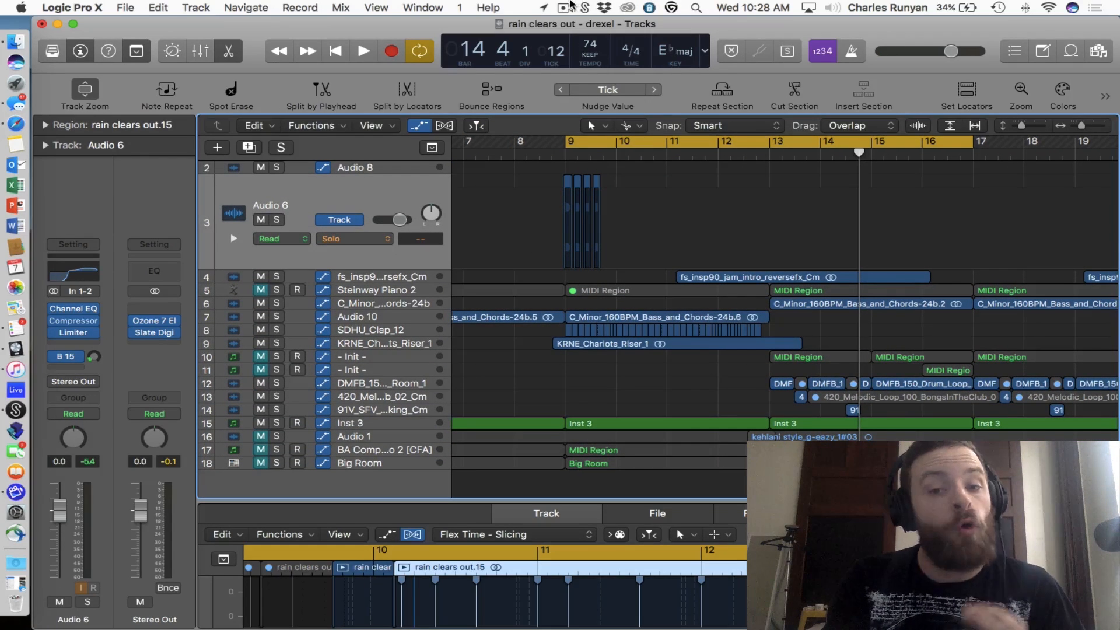
click(566, 7)
click(808, 168)
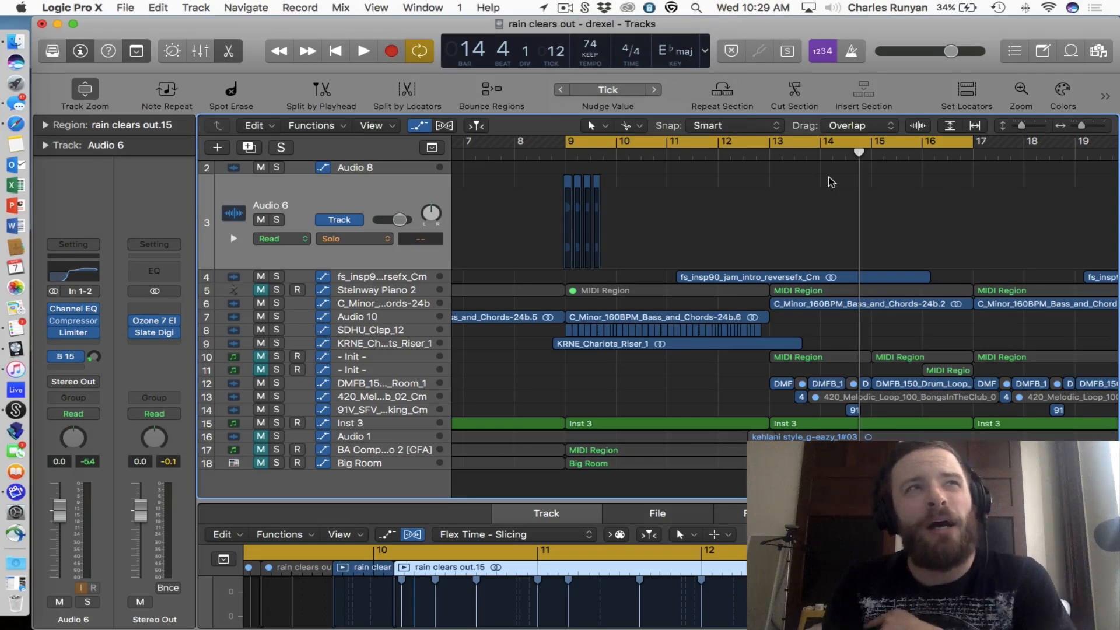
scroll(943, 242, up, 5)
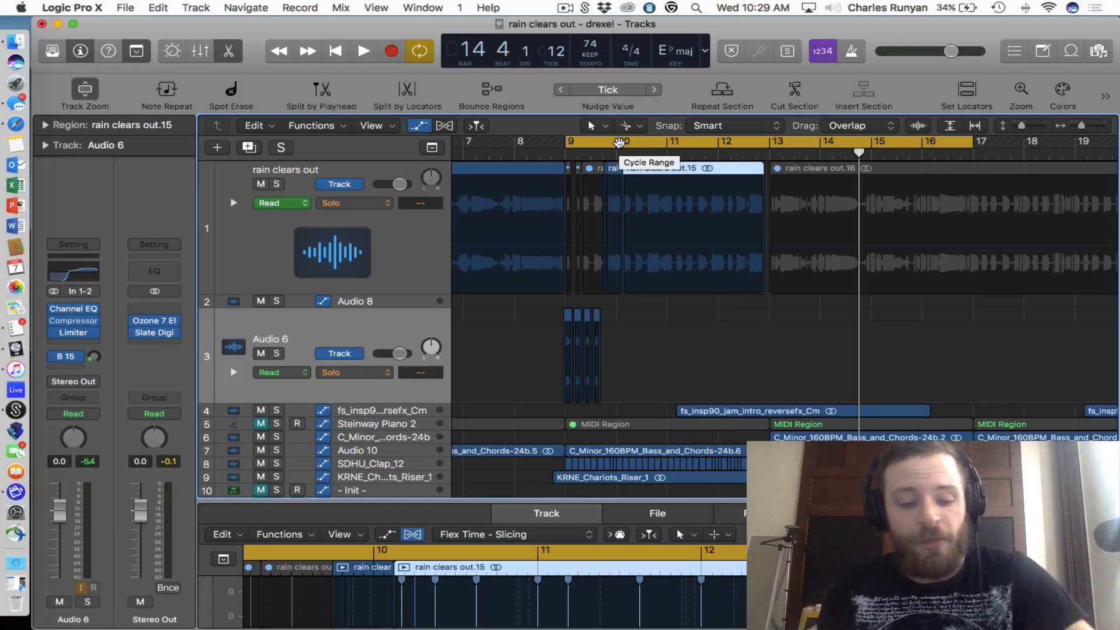
key(super+s)
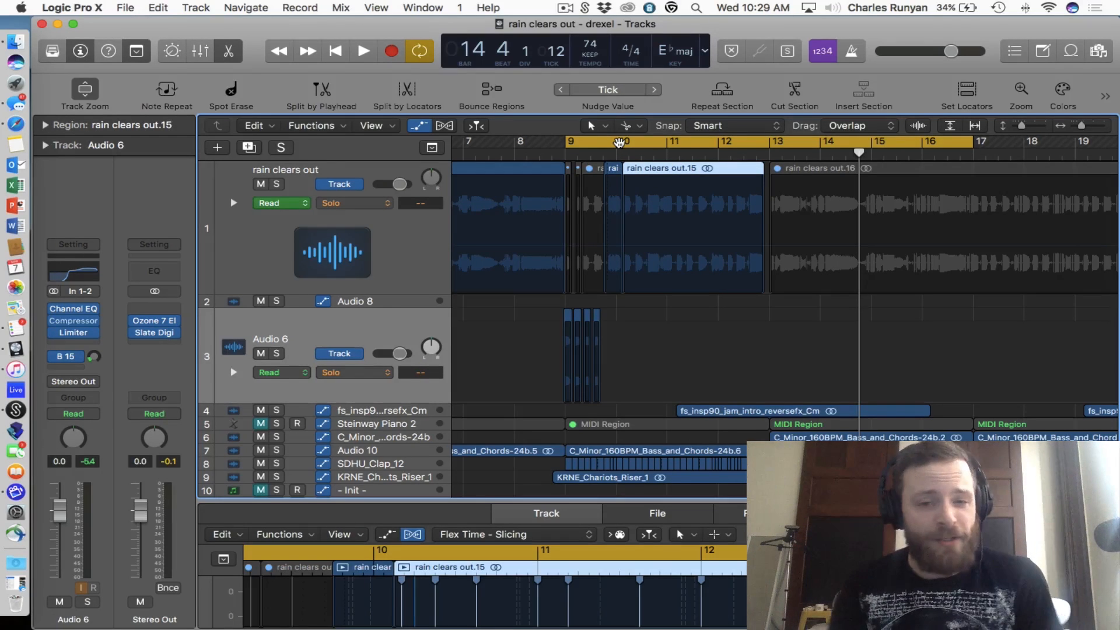
Step: Limit the cycle range to bar 9 and solo the Audio 6 track with the four vocal chops
click(620, 143)
drag(619, 143, 576, 148)
scroll(584, 247, up, 6)
scroll(584, 247, left, 5)
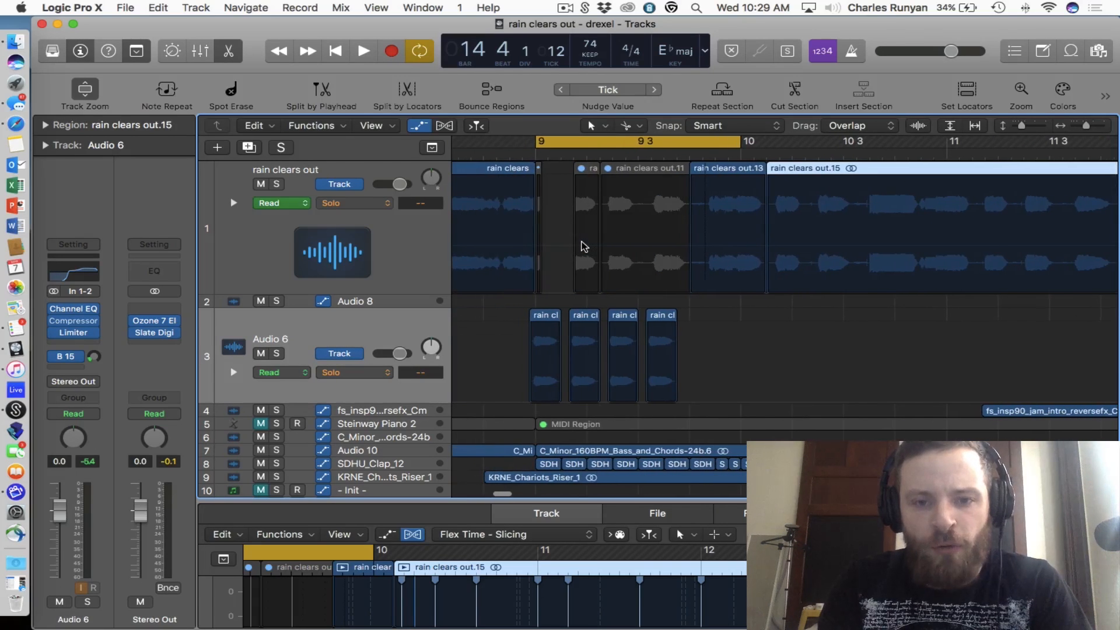
click(276, 353)
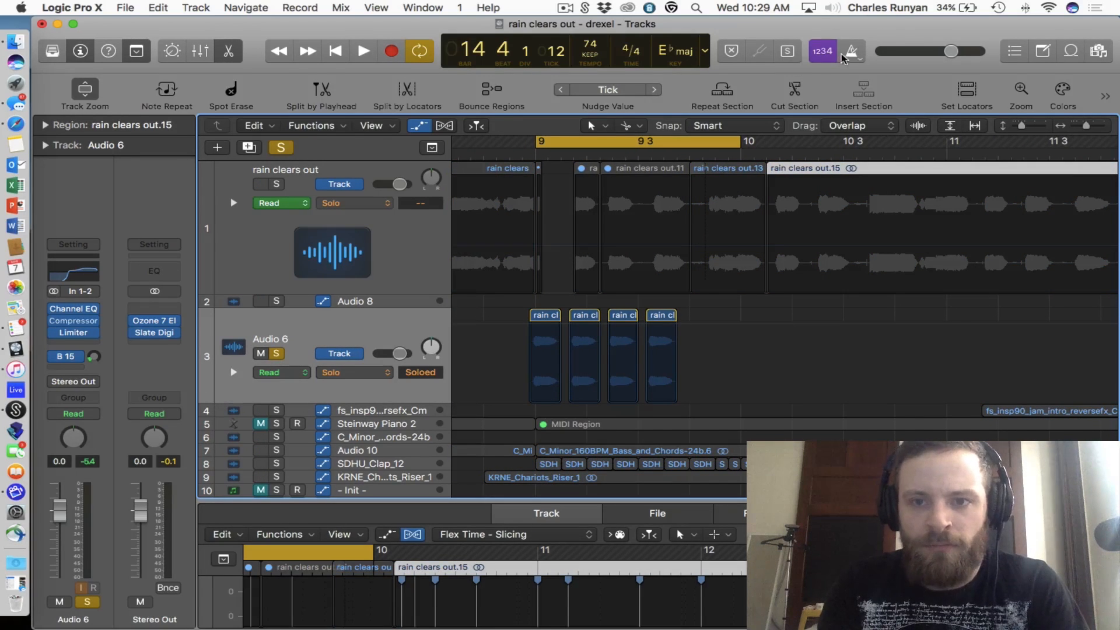
Step: Play the soloed vocal chops of Audio 6 against the metronome
key(space)
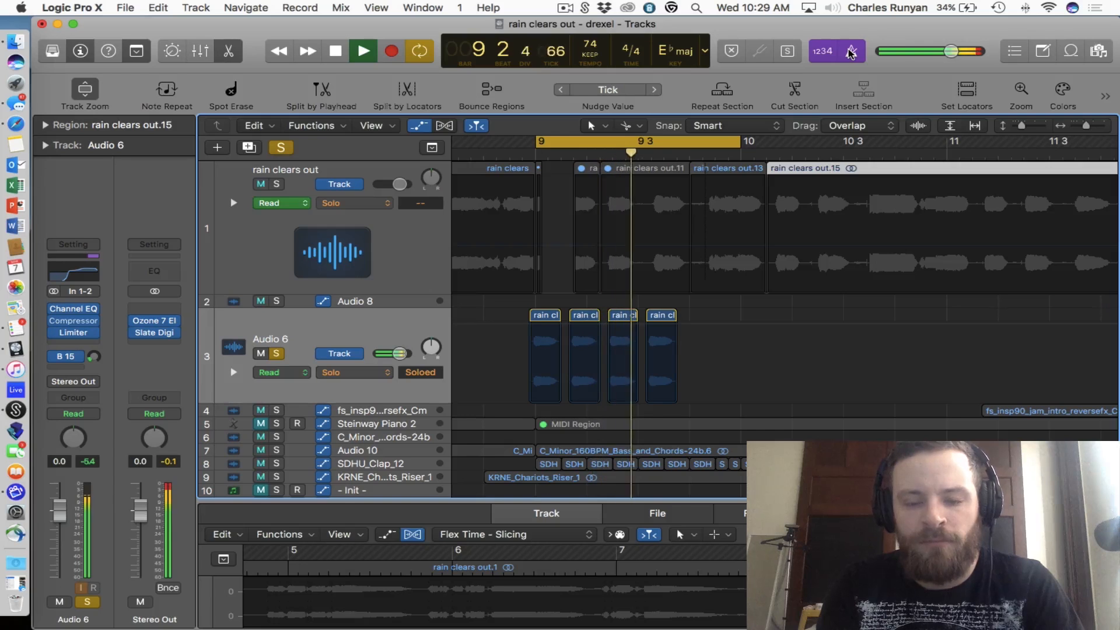
key(space)
key(space)
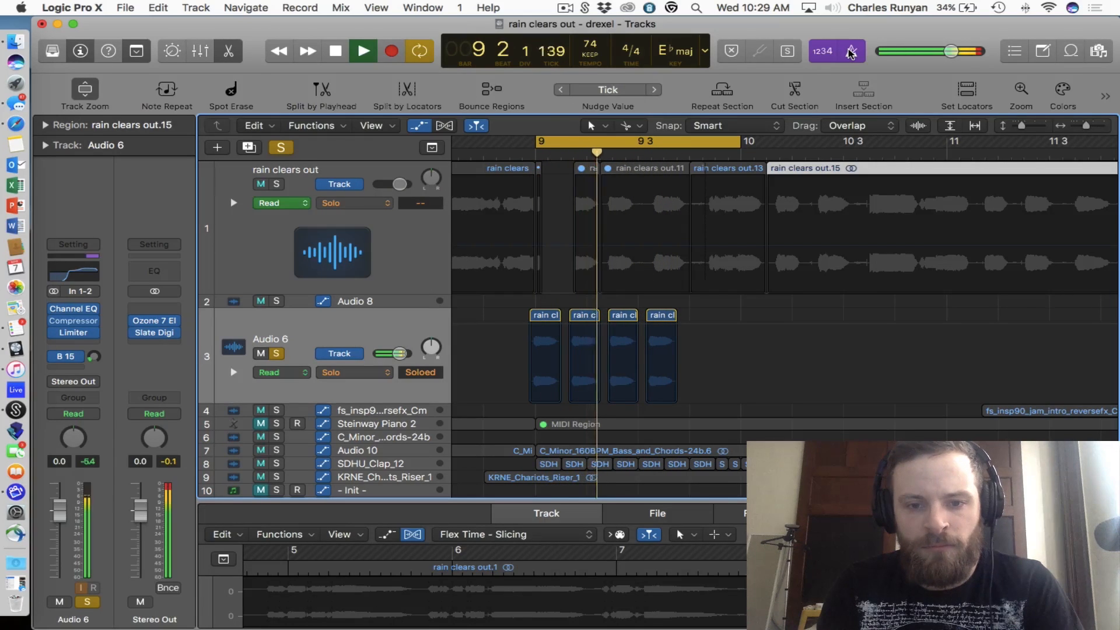
key(space)
Step: Select the fourth vocal chop on Audio 6 and expand its region parameters
click(704, 318)
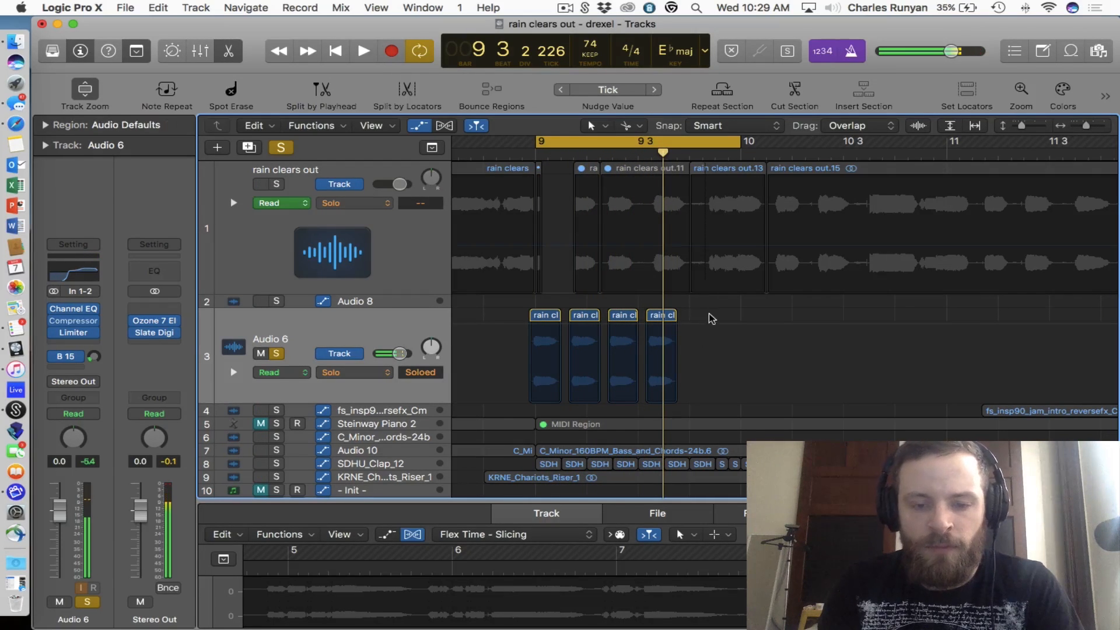
click(665, 318)
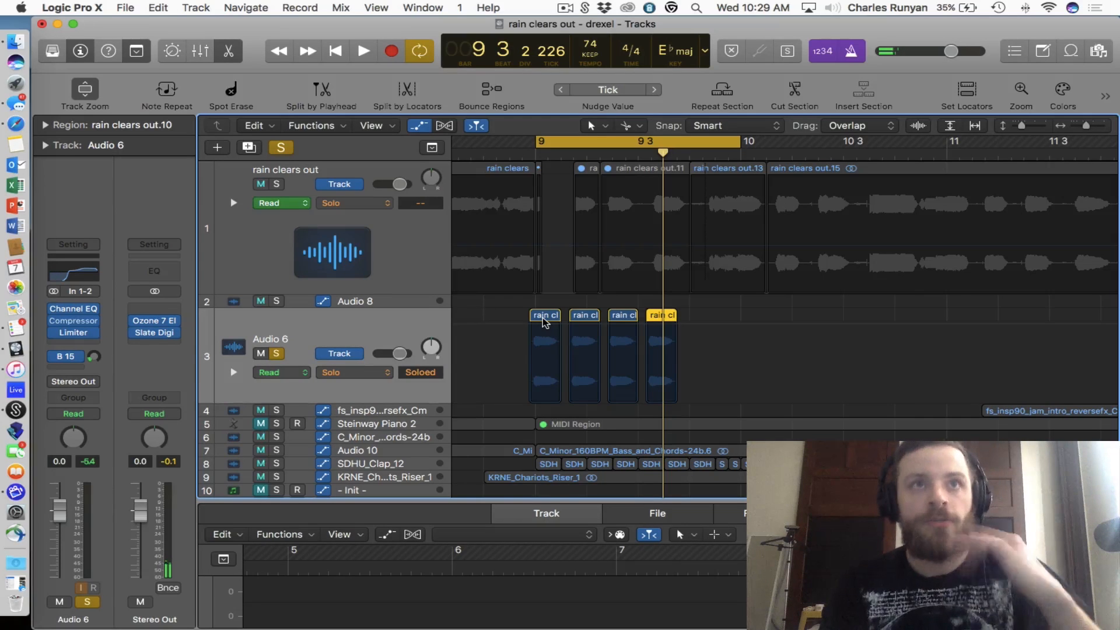
key(space)
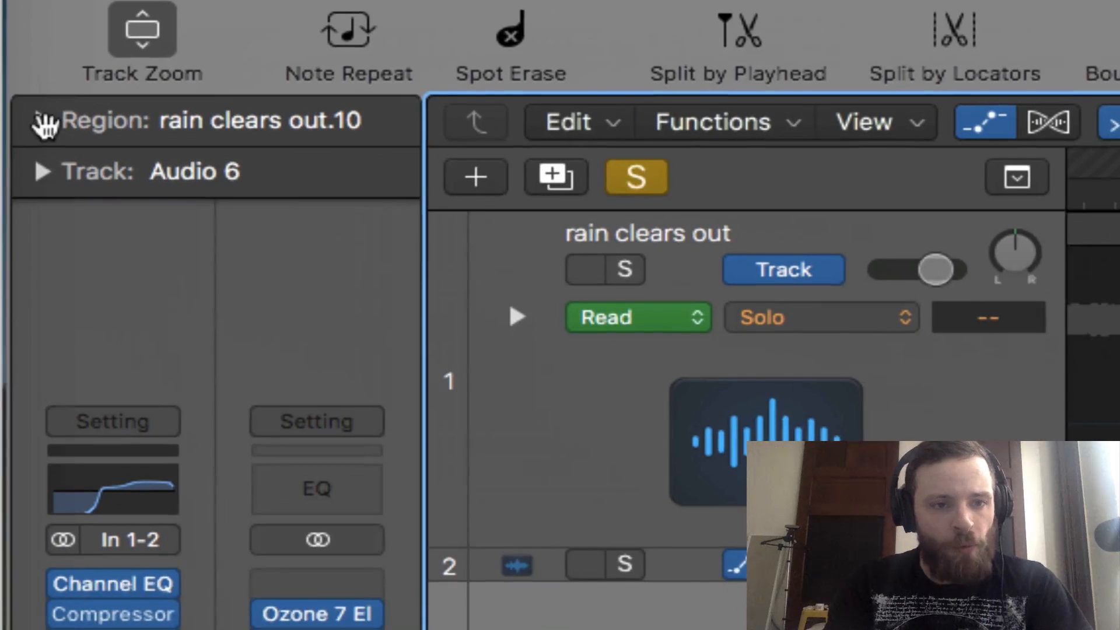
click(45, 124)
Step: Try to transpose the fourth vocal chop on Audio 6 by 3 and play the cycled chops
double_click(247, 297)
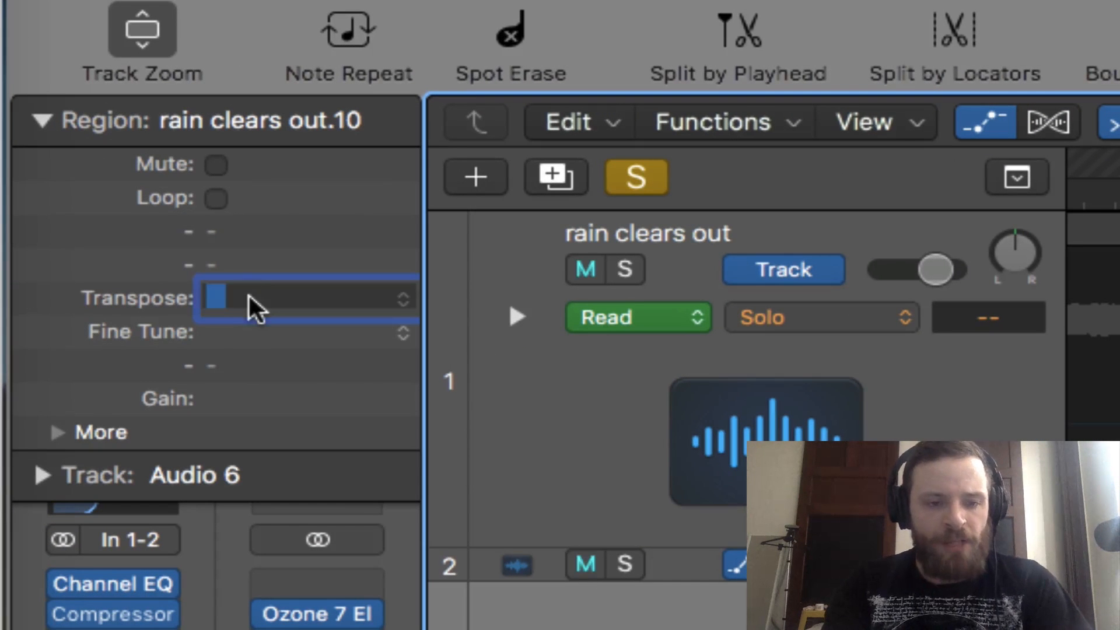
text(3)
key(Return)
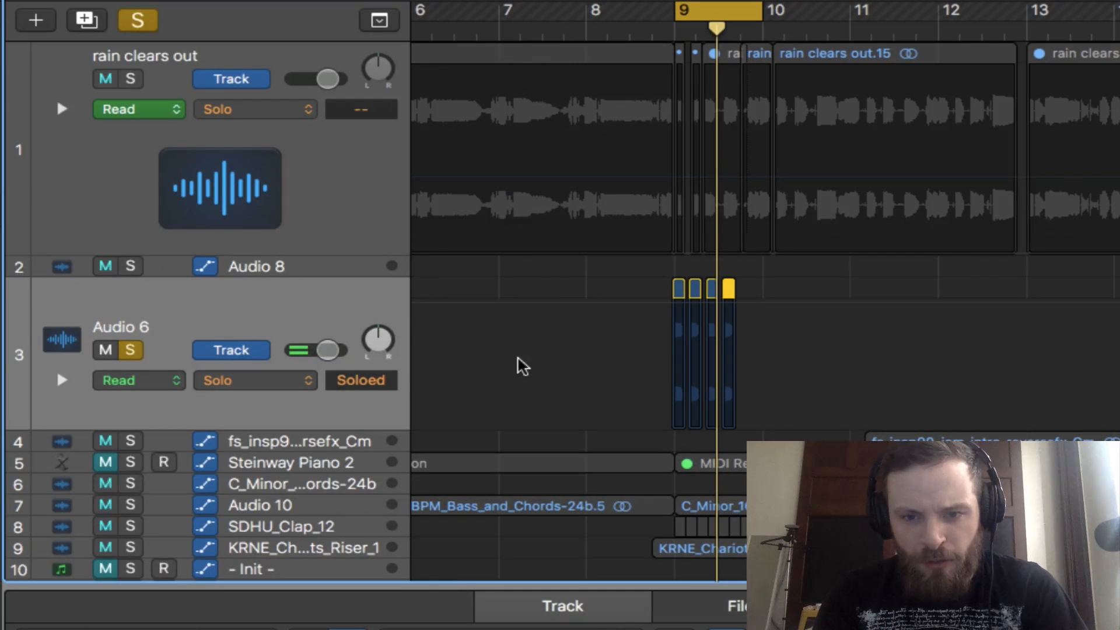
scroll(747, 291, up, 2)
key(space)
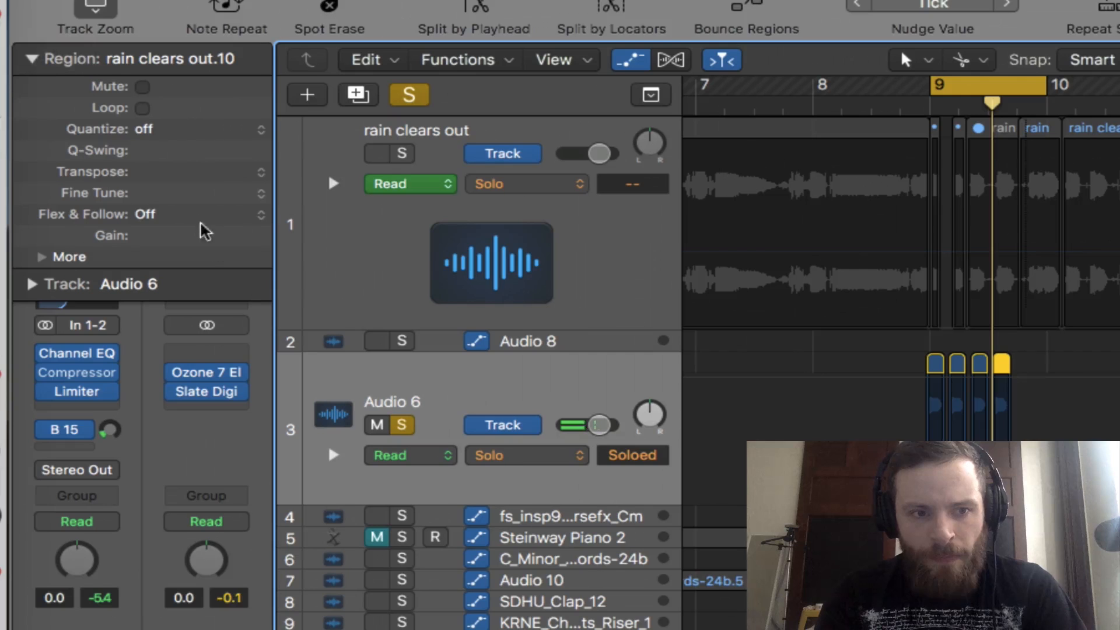
Step: Try to transpose the fourth vocal chop on Audio 6 by +2 and play the cycled chops
double_click(164, 172)
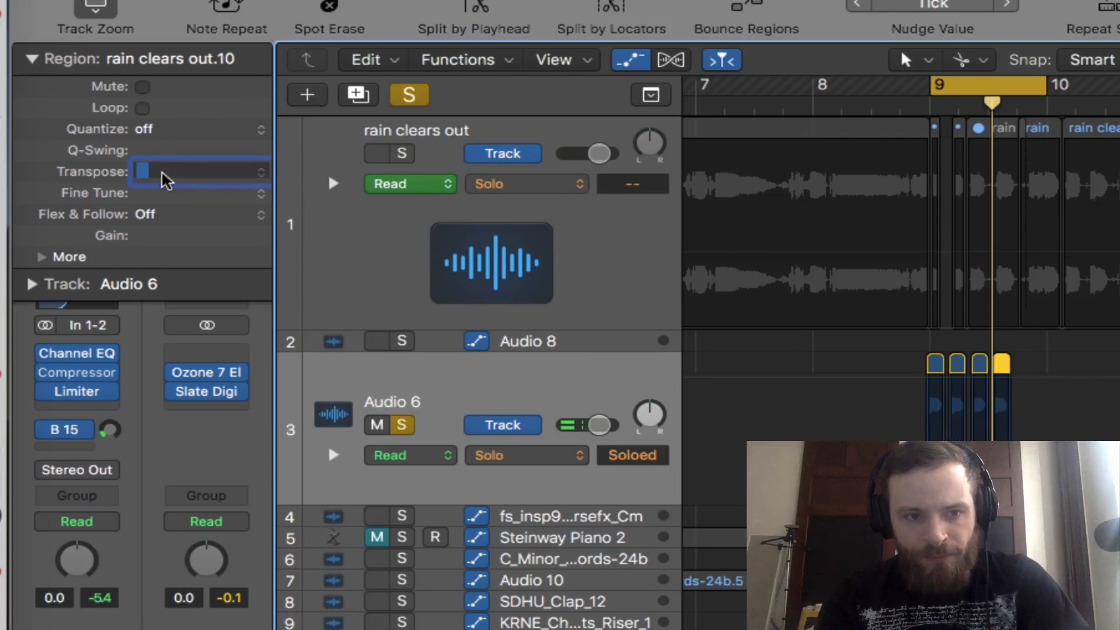
key(Return)
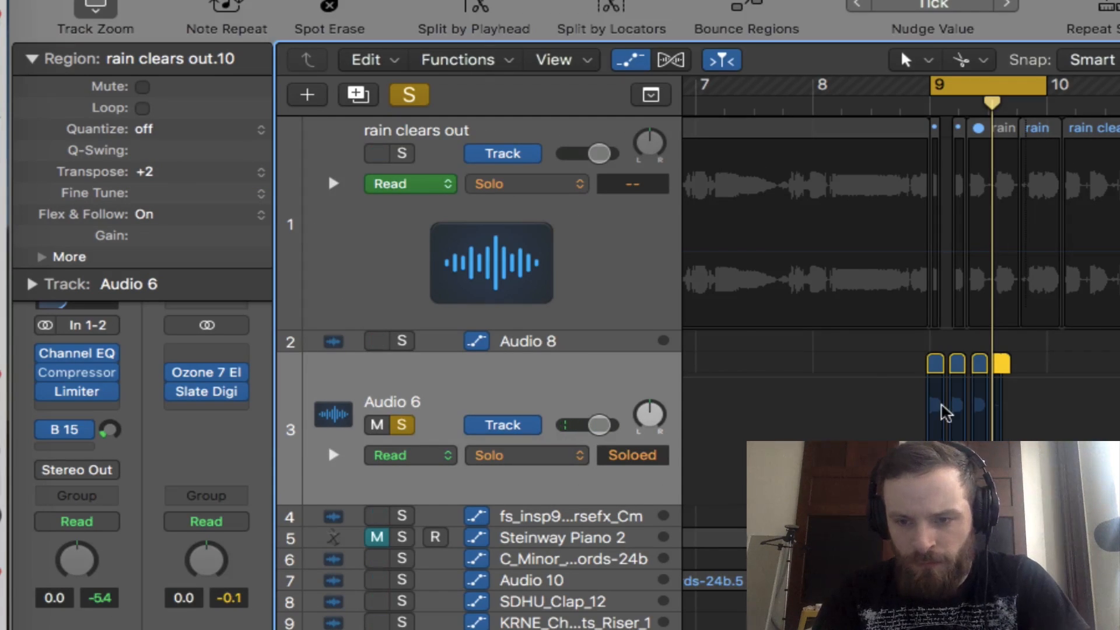
key(super+Right)
key(super+Right)
key(super+Right)
key(super+Right)
key(super+Right)
key(space)
scroll(942, 406, left, 5)
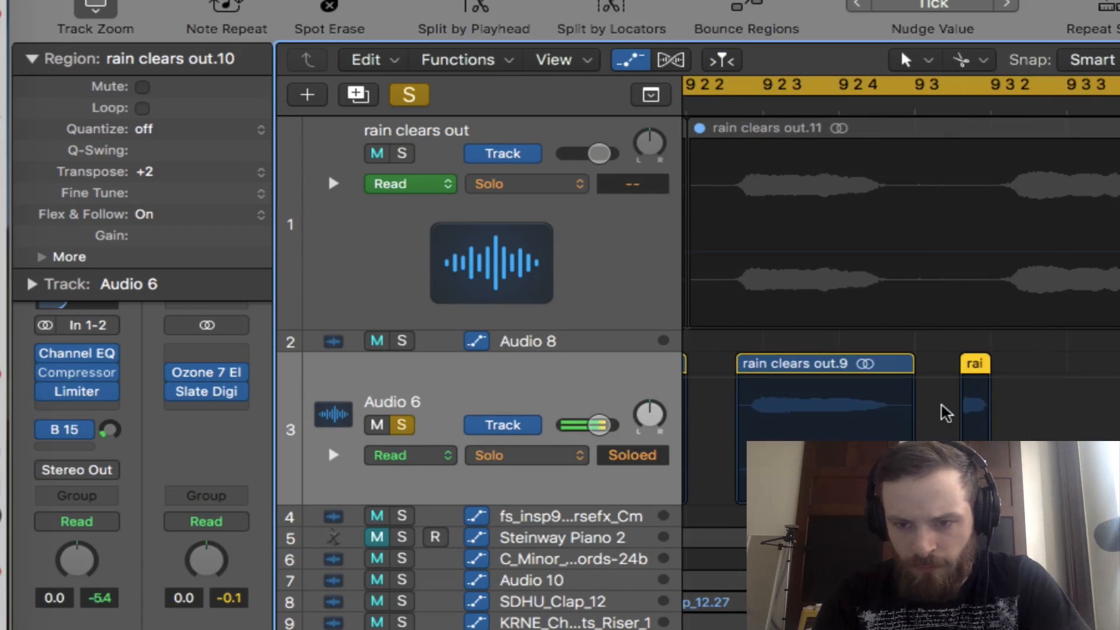
Step: Undo the +2 transposition of the fourth vocal chop on Audio 6
key(super+z)
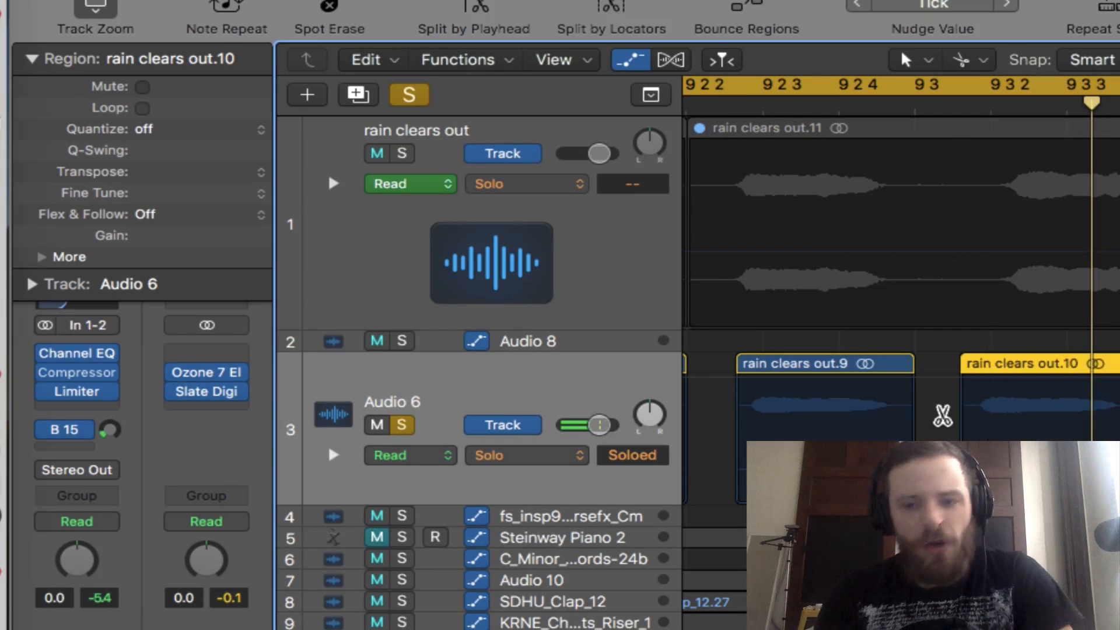
key(super+Left)
key(super+Left)
key(super+Left)
key(super+Left)
key(super+Left)
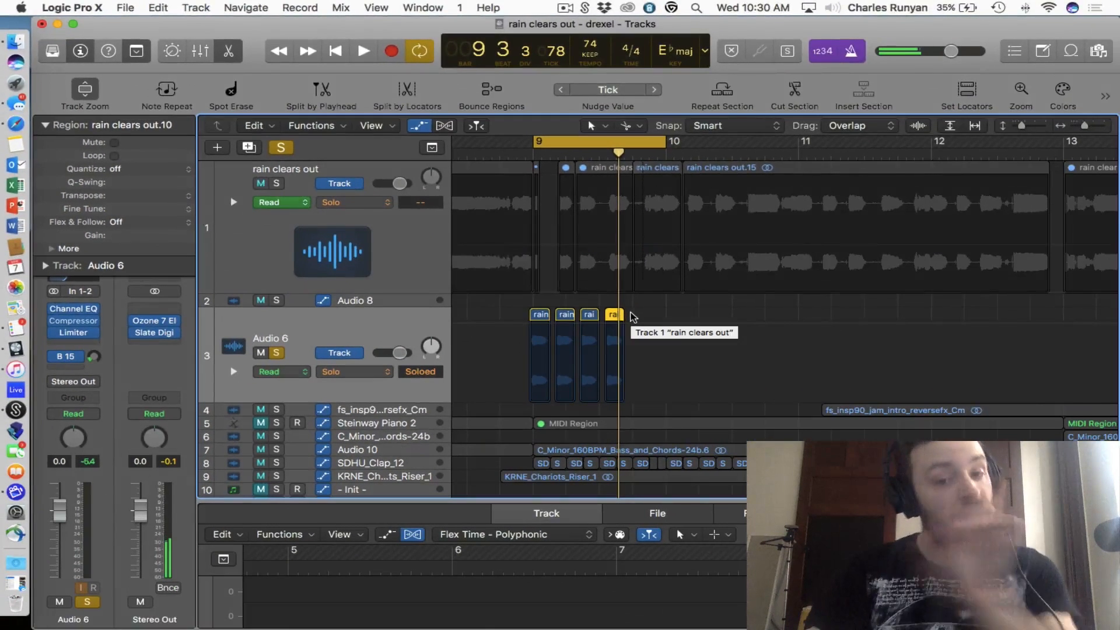
Step: Join the four vocal chops on Audio 6 into one region, creating a new audio file
click(659, 318)
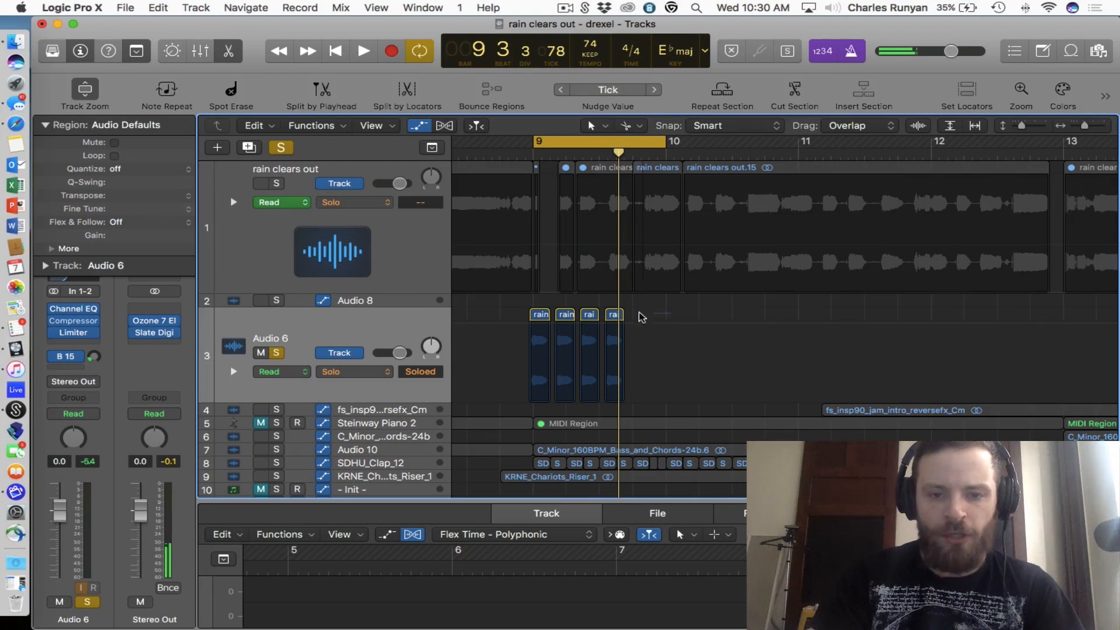
drag(641, 317, 524, 320)
key(super+j)
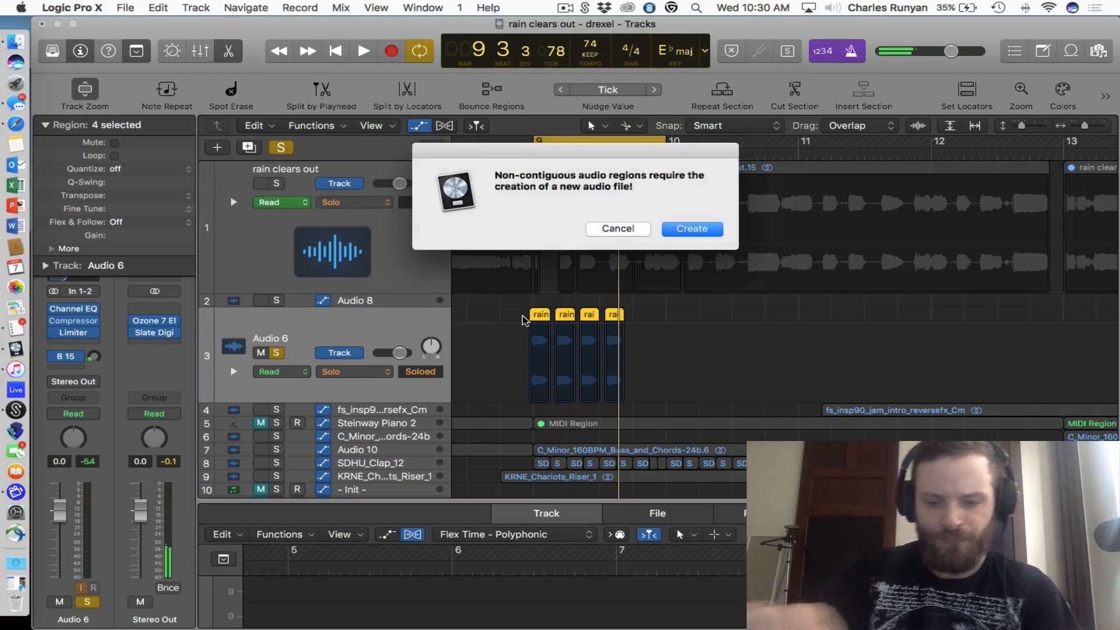
key(Return)
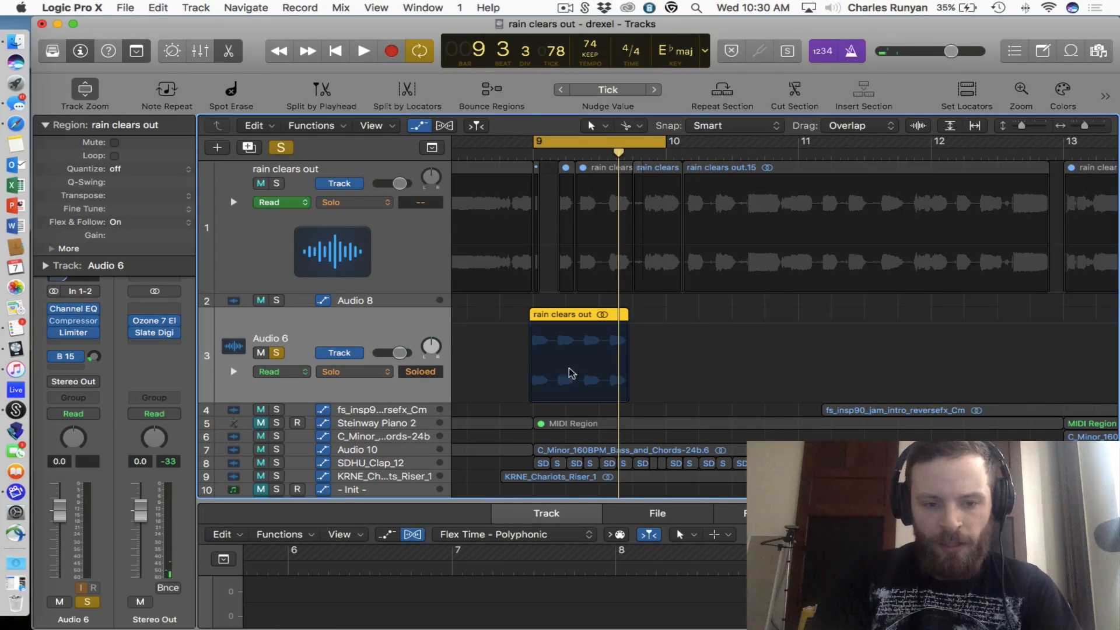
Step: Enlarge the audio track editor and set the flex mode of Audio 6 to Flex Pitch
click(575, 497)
drag(572, 501, 565, 301)
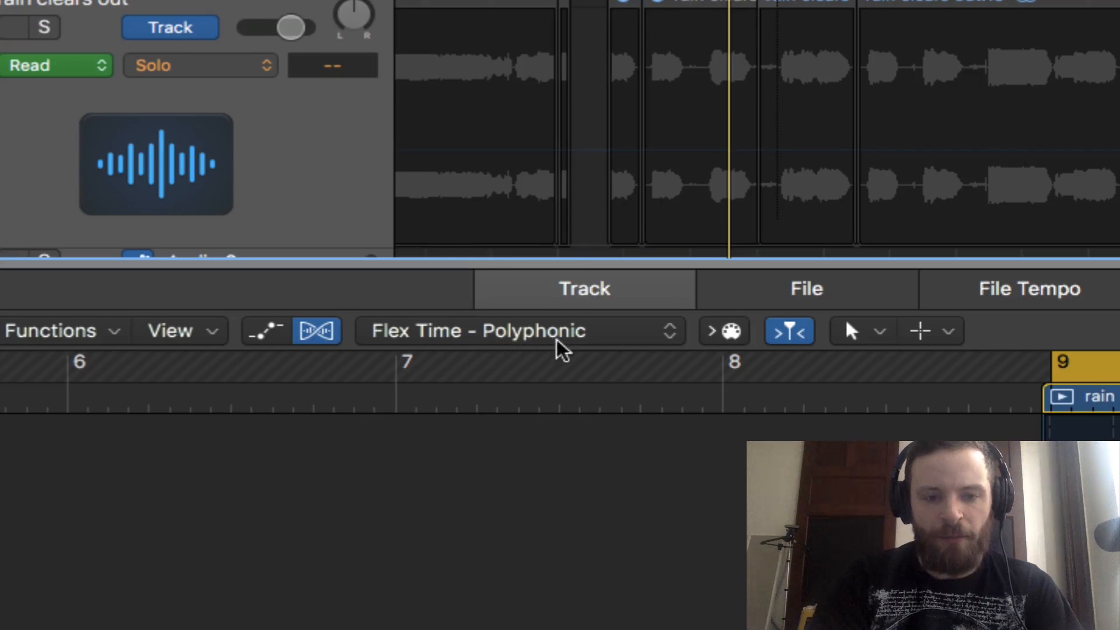
click(582, 331)
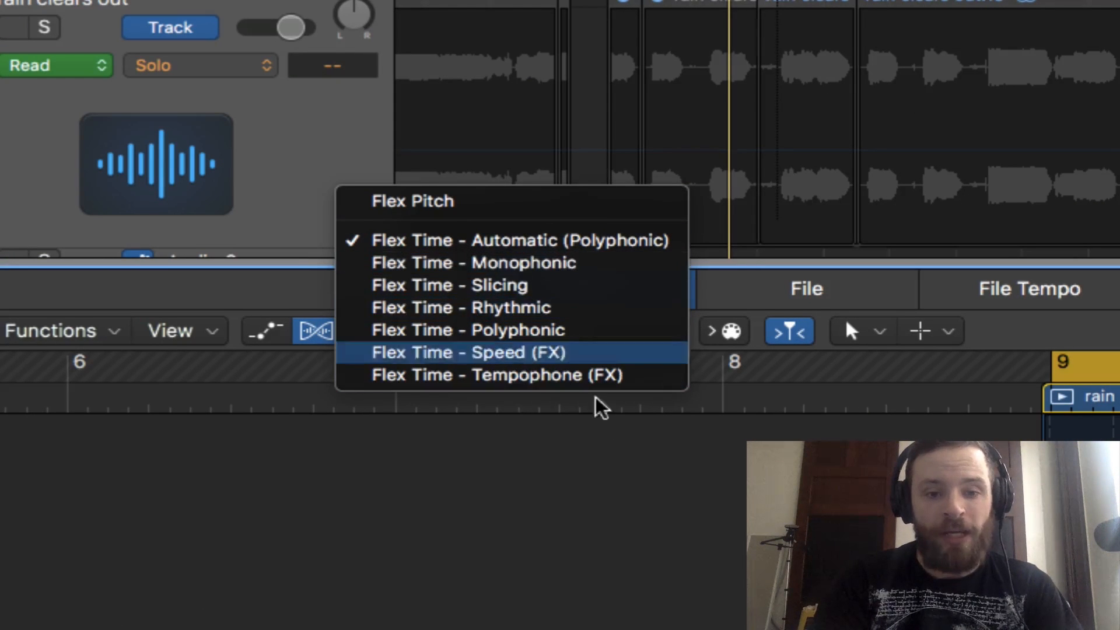
click(421, 202)
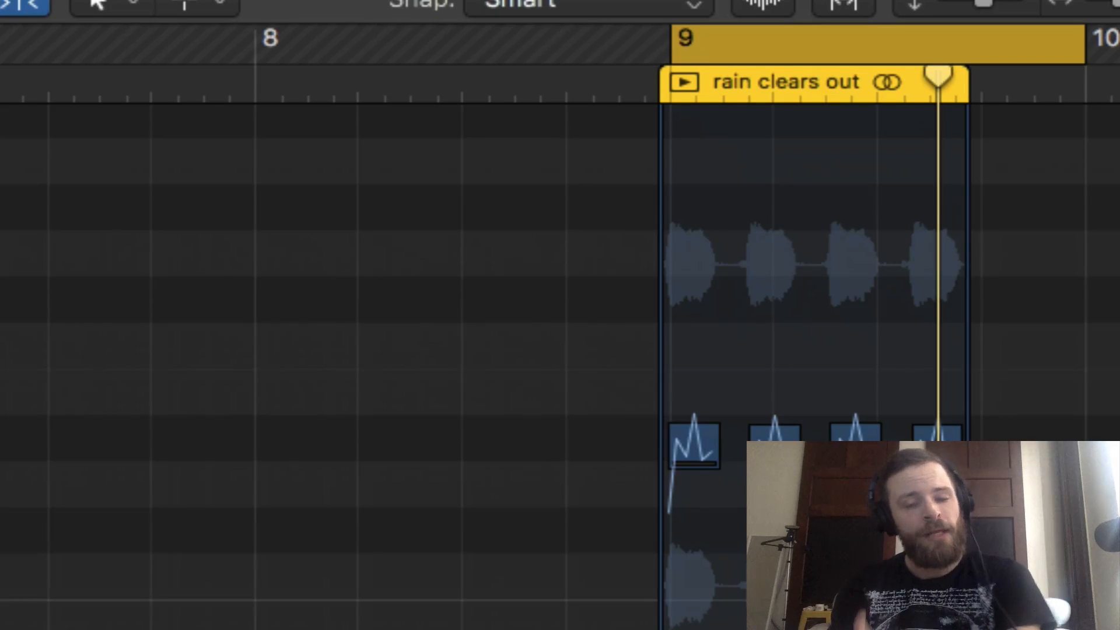
Step: Raise the fourth chop's Flex Pitch note to F3, reduce its vibrato and play the chops
click(702, 454)
click(778, 442)
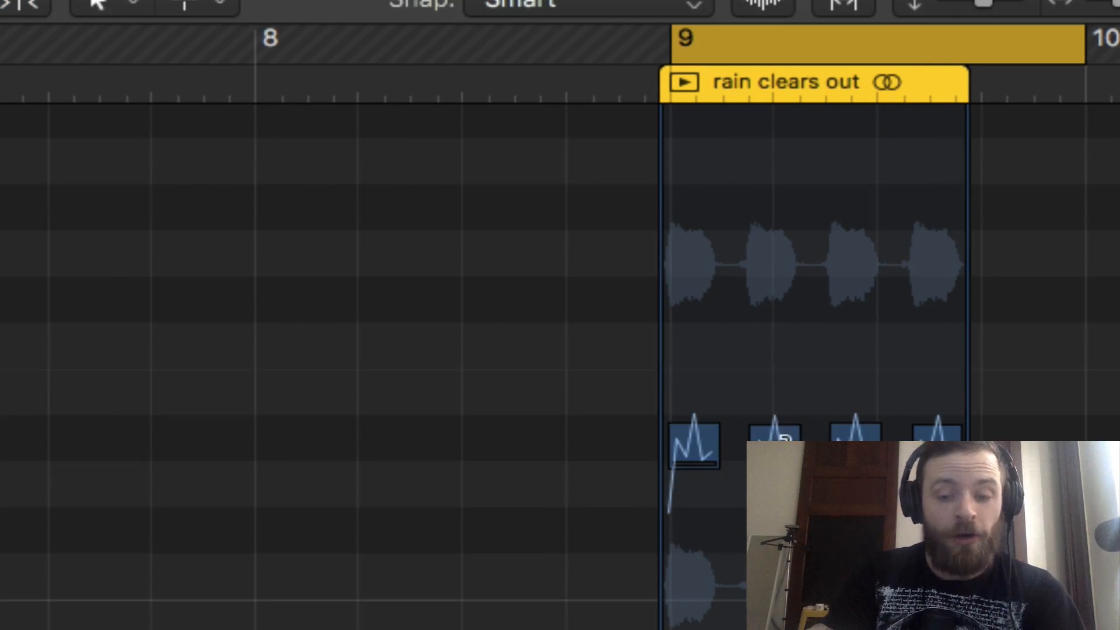
click(843, 441)
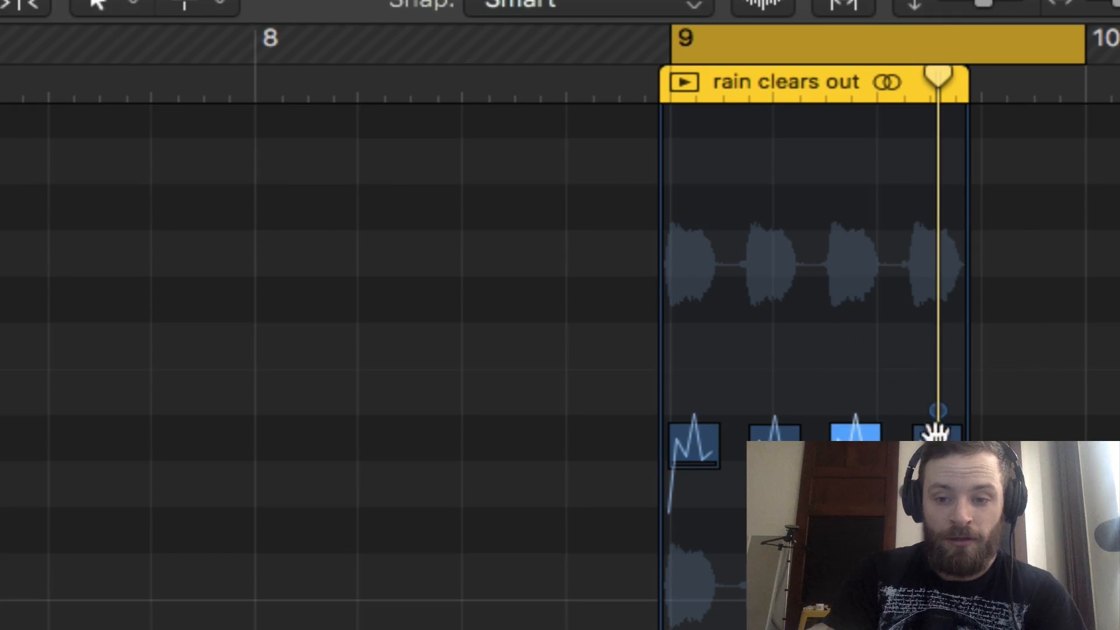
drag(933, 432, 936, 396)
key(space)
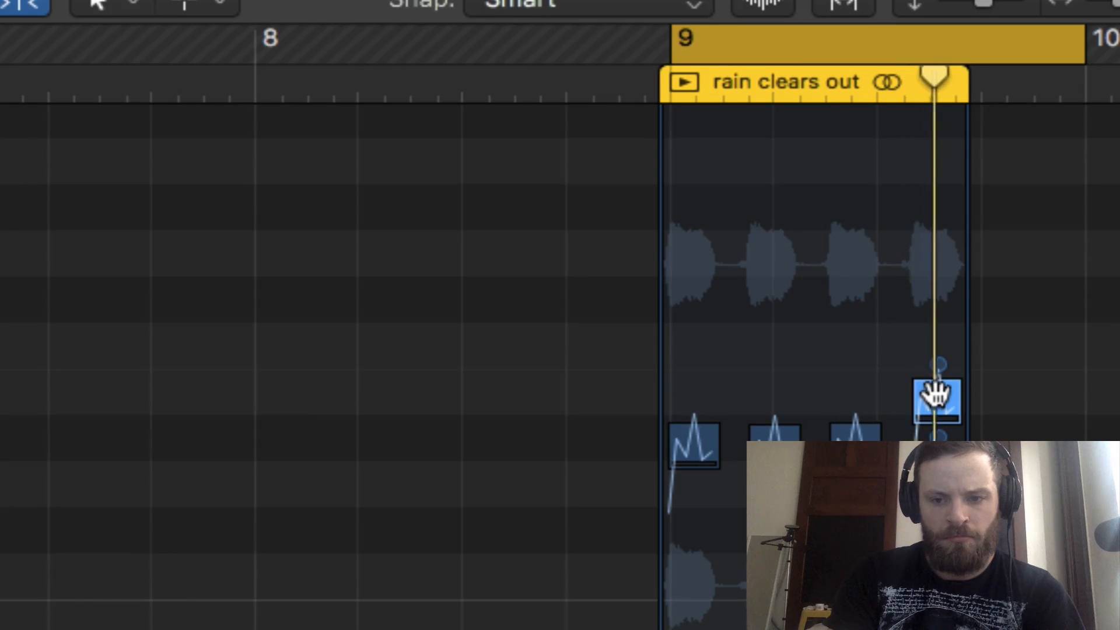
drag(935, 399, 934, 347)
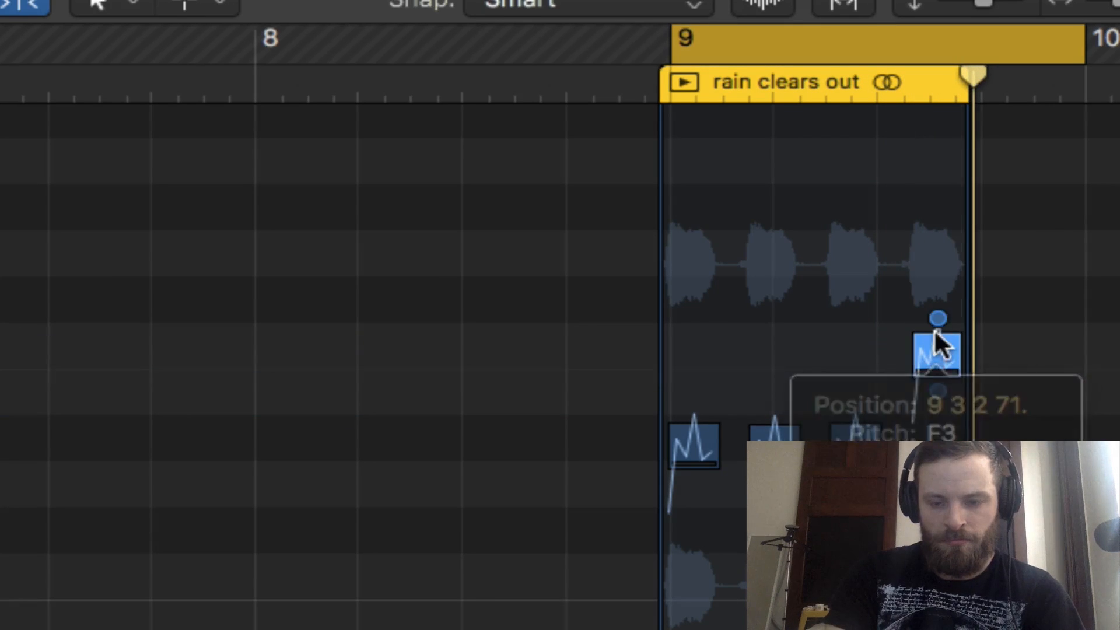
key(space)
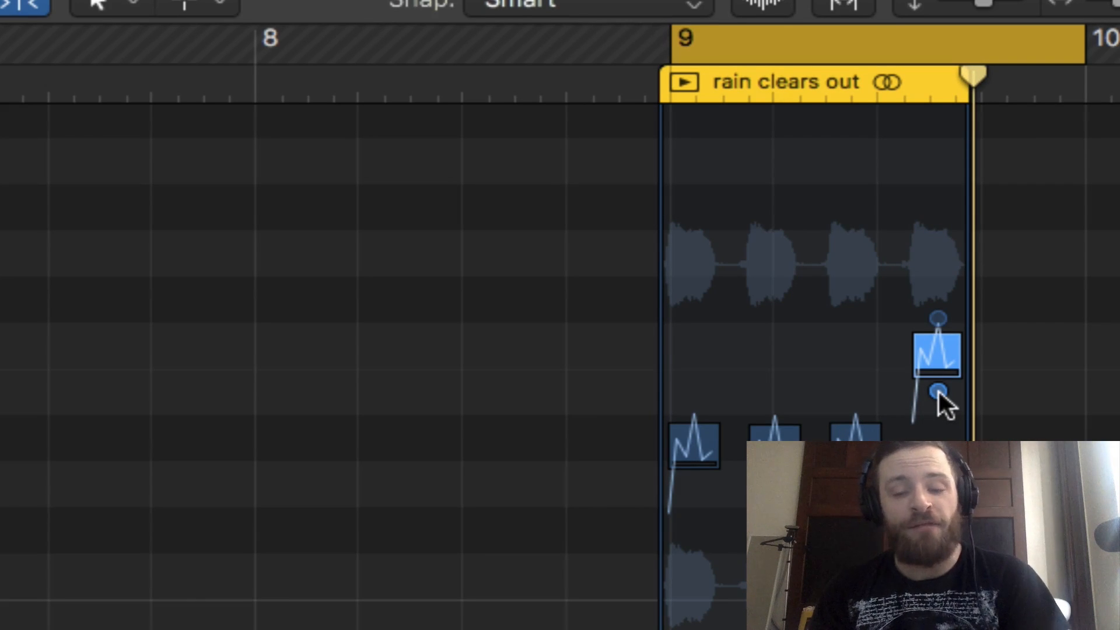
drag(939, 391, 939, 408)
key(space)
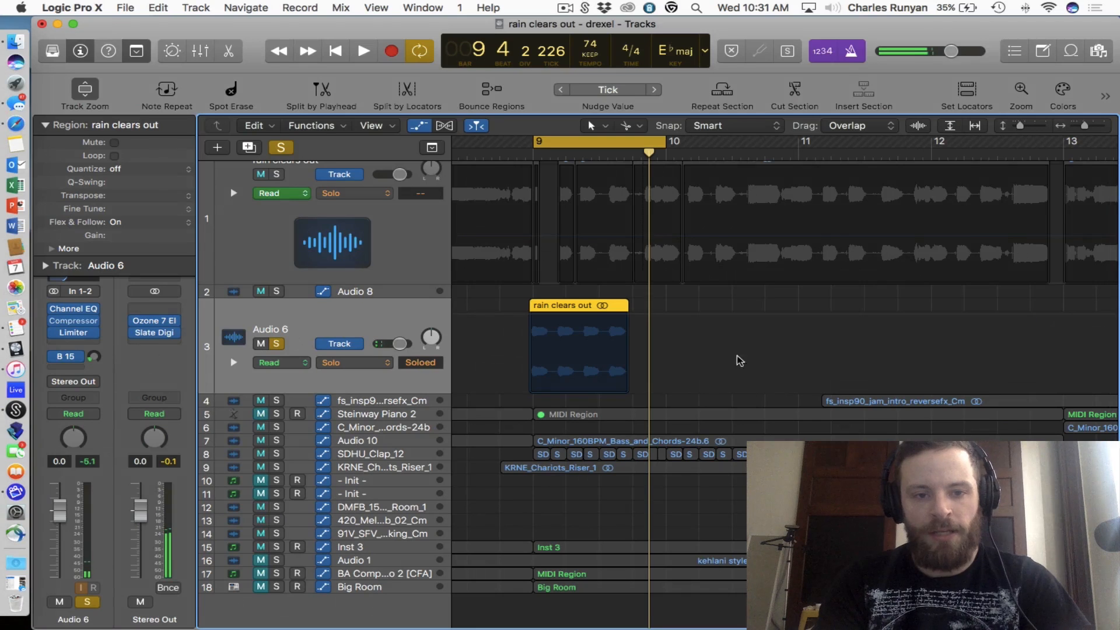
Step: Turn off the Audio 6 solo and play the joined chops within the full mix, with and without the cycle
click(272, 151)
key(space)
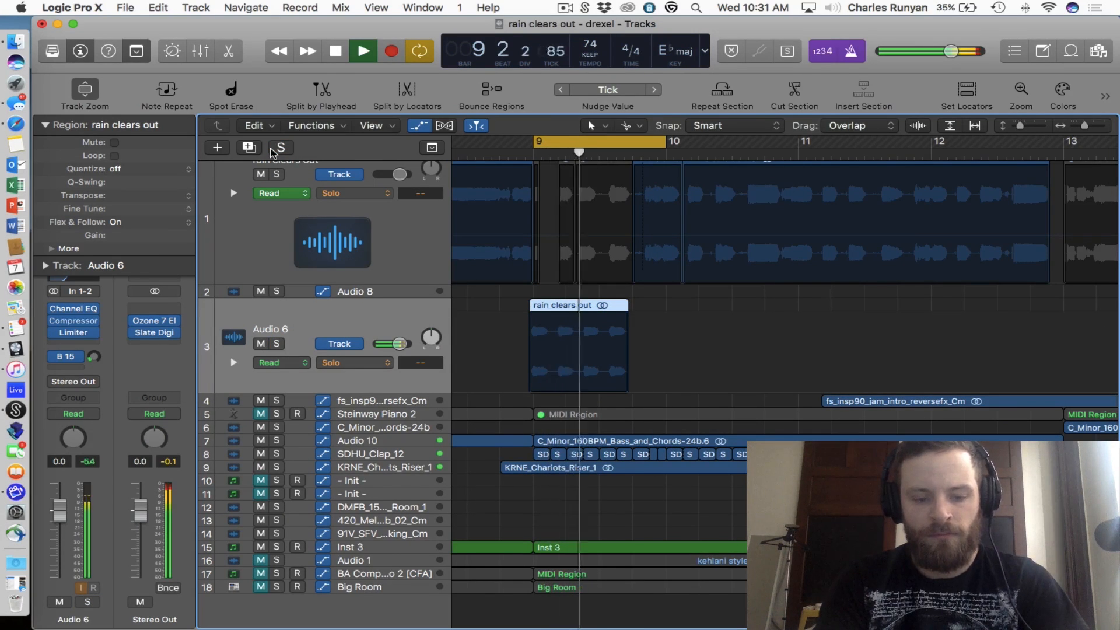
key(c)
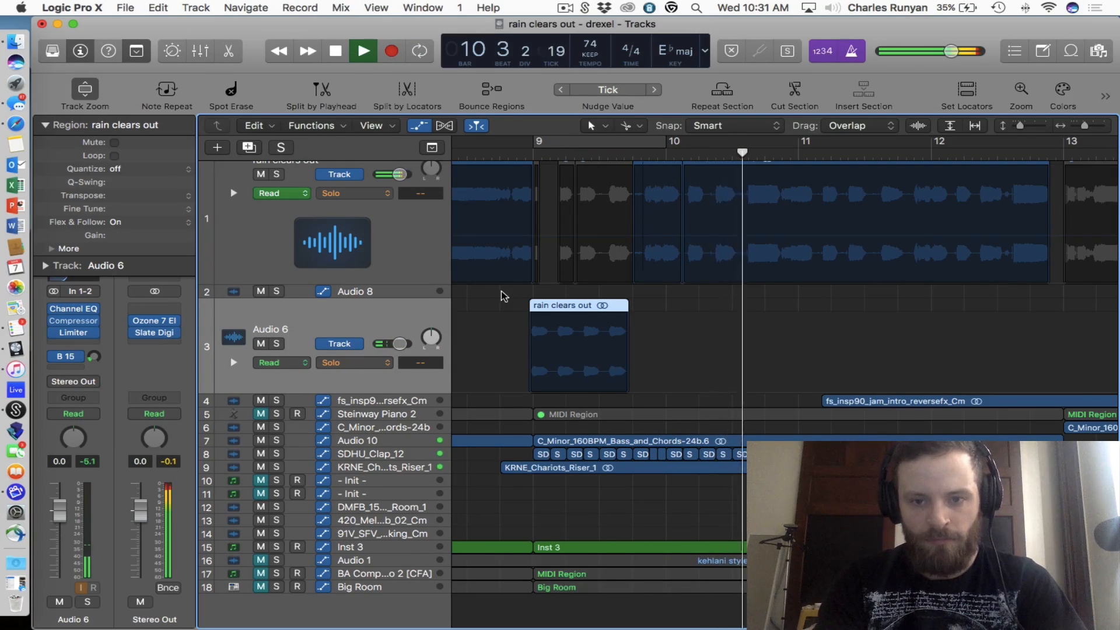
key(c)
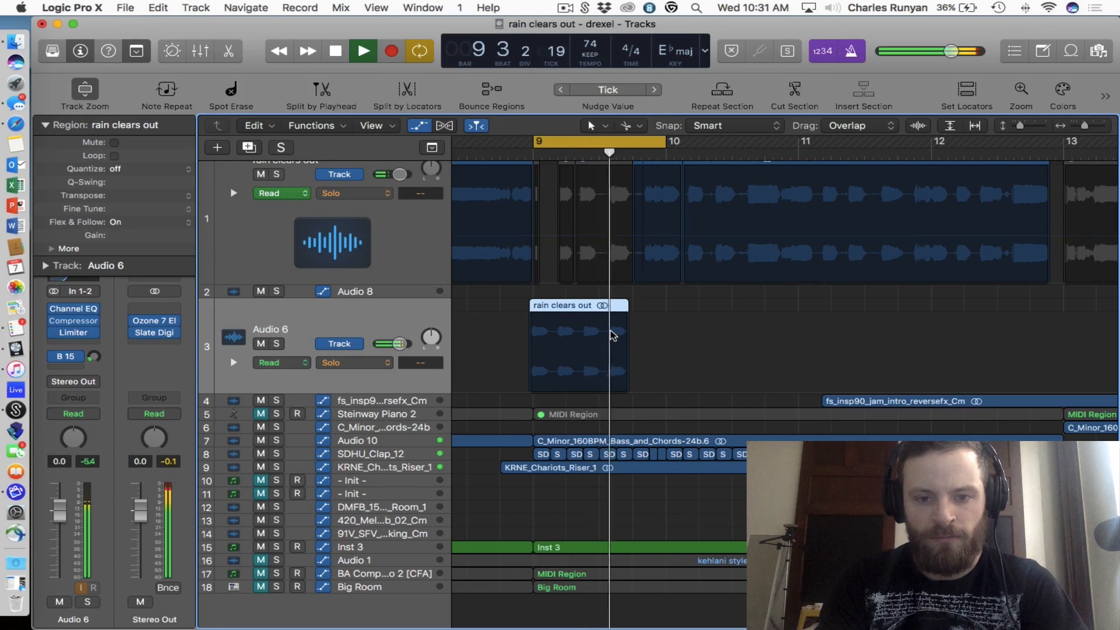
key(space)
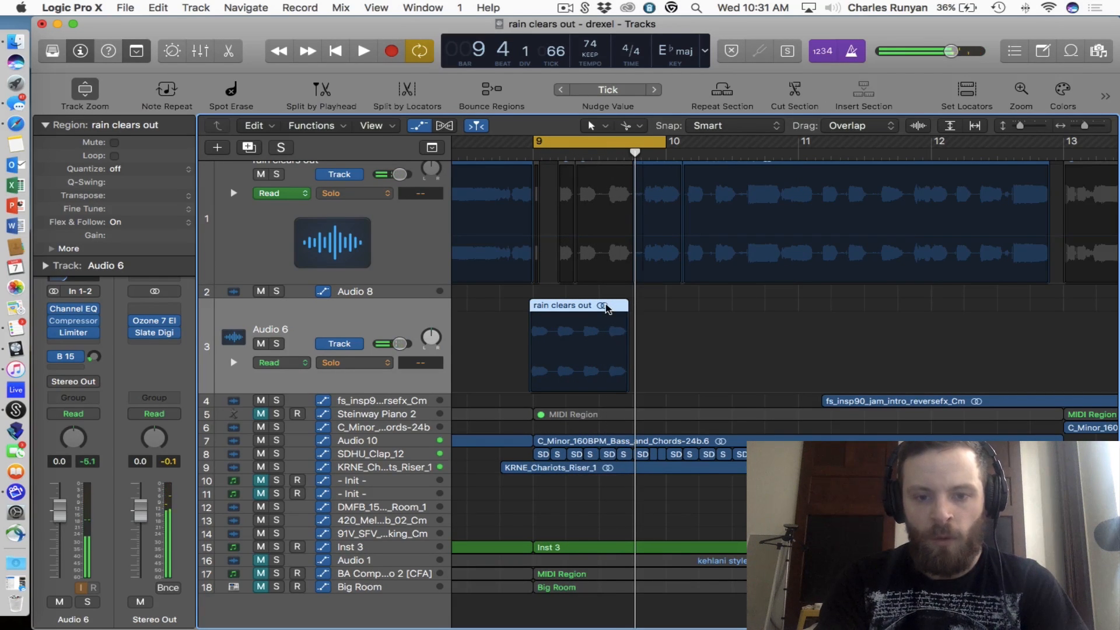
Step: Reopen the joined chops region for editing, raise its fourth Flex Pitch note to Bb3 and play the cycle
double_click(607, 308)
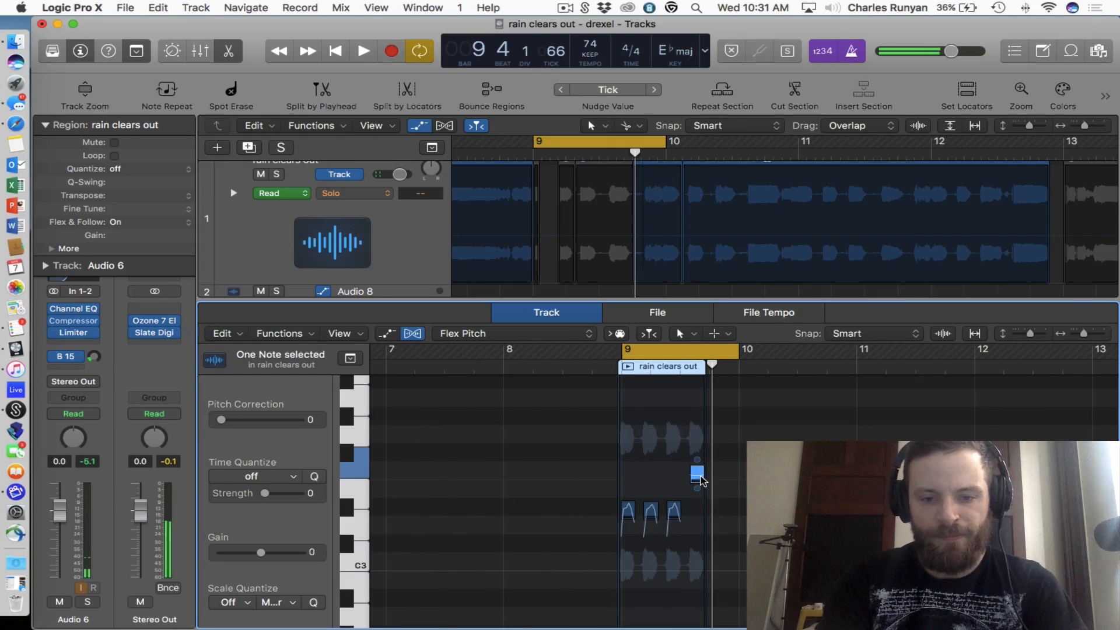
key(super+Right)
drag(698, 472, 700, 383)
key(space)
key(super+Right)
scroll(719, 407, up, 2)
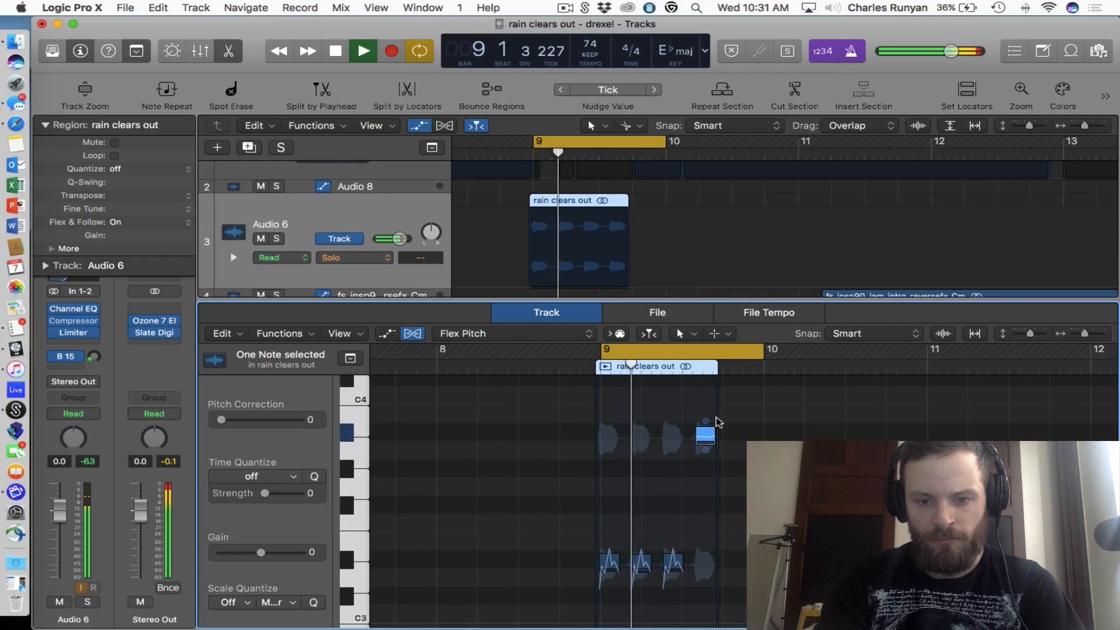
Step: Raise the fourth chop's Flex Pitch note to B3 and play the cycle
drag(706, 450, 705, 406)
key(space)
key(space)
key(super+Right)
key(super+Right)
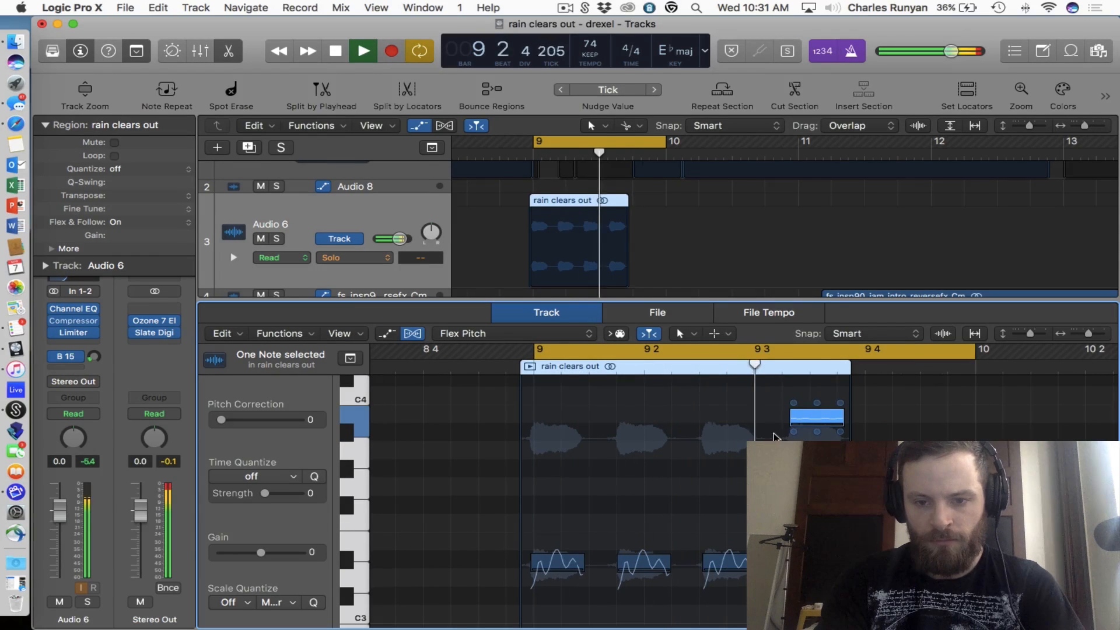
key(space)
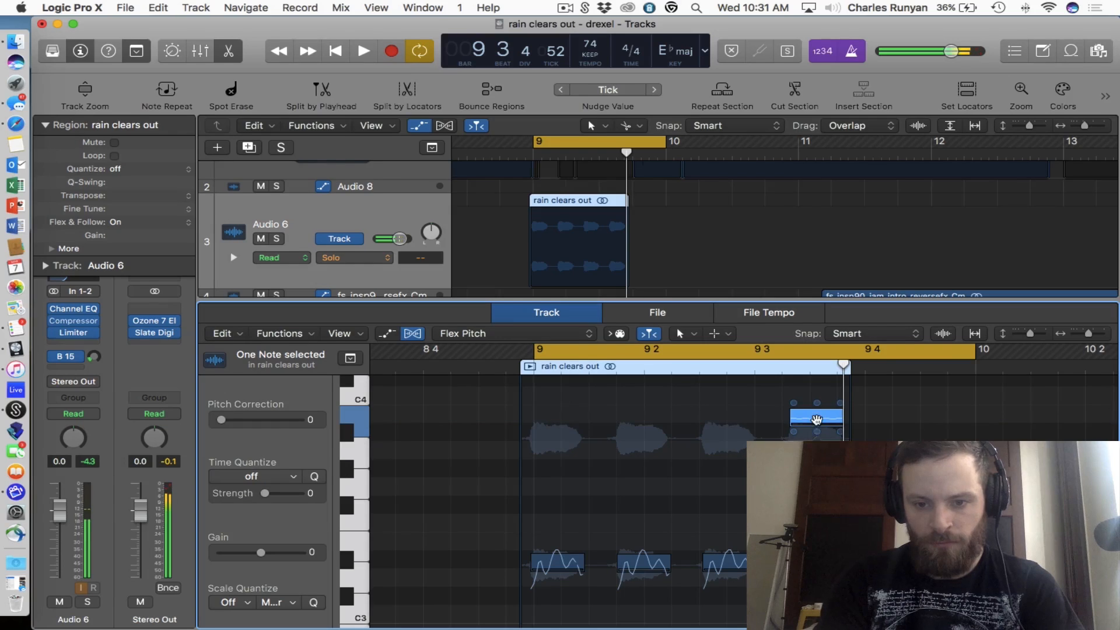
Step: Lower the fourth chop's Flex Pitch note to Bb3 and on to C3, playing the cycle after each change
drag(816, 419, 816, 433)
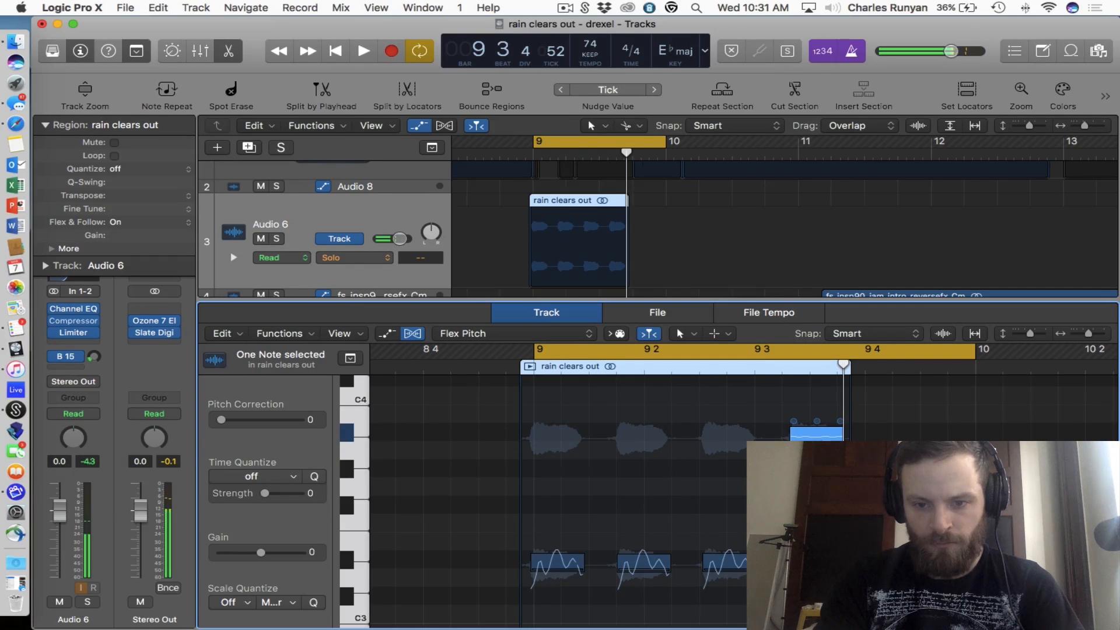
key(space)
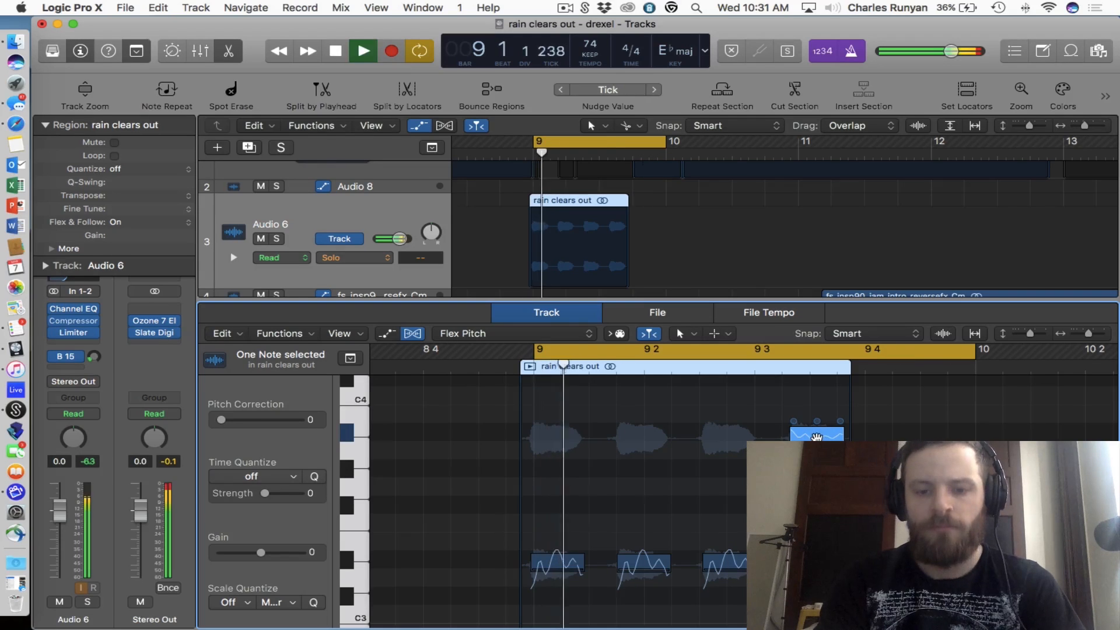
key(space)
drag(816, 435, 816, 614)
key(space)
scroll(583, 496, down, 2)
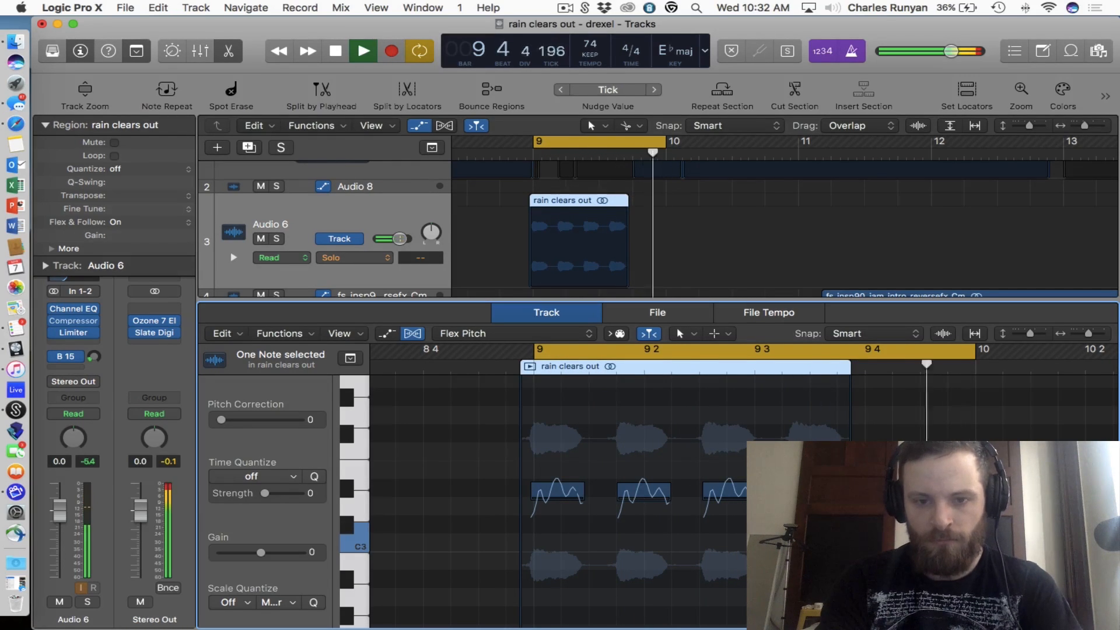
key(space)
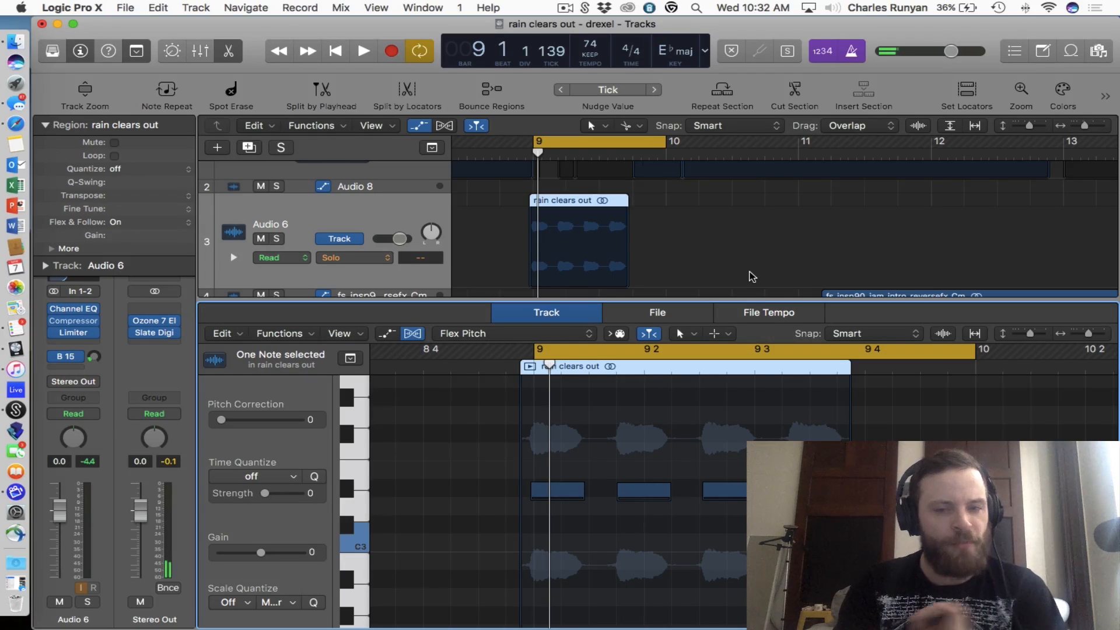
Step: Undo the Flex Pitch edits and the join on Audio 6, back to the four separate chops
scroll(751, 276, up, 2)
key(super+z)
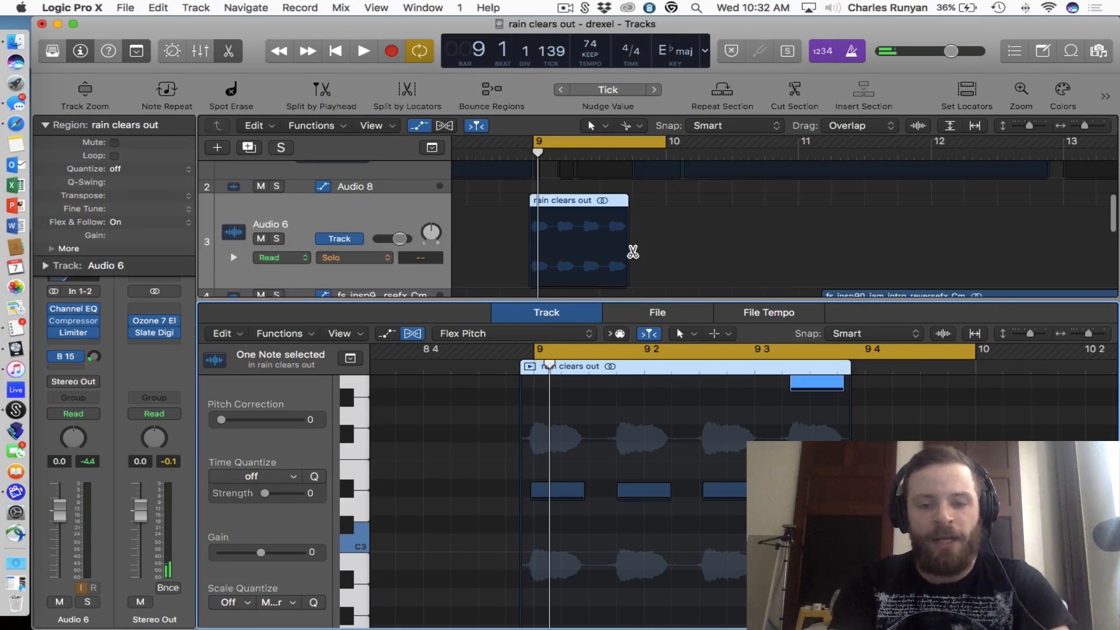
key(ctrl+x)
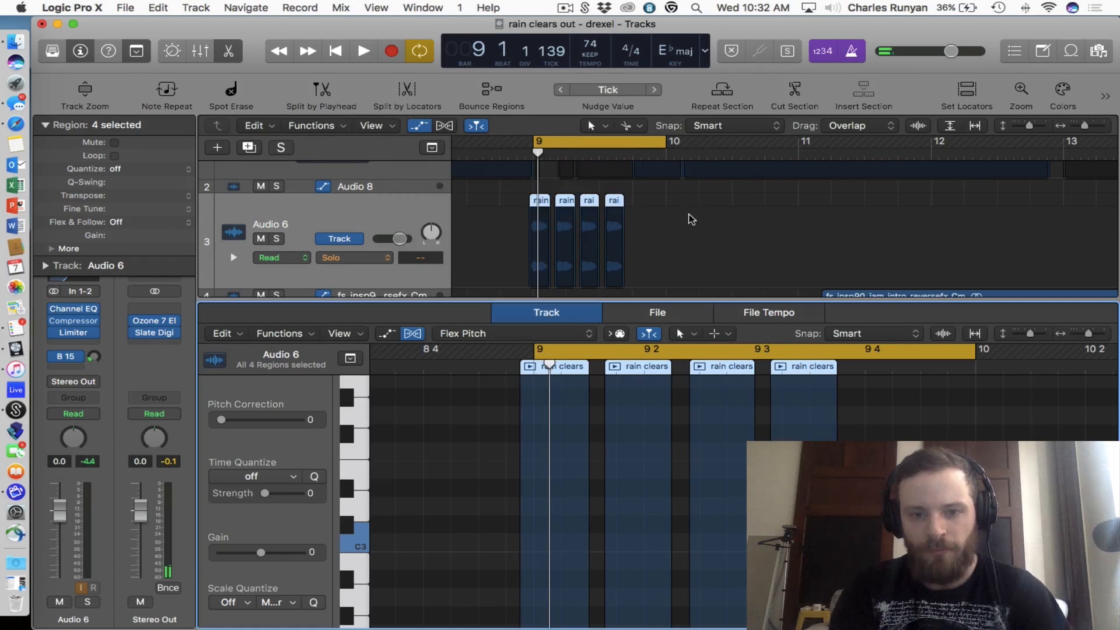
Step: Turn off the bar 9 cycle and set a new cycle range from just before bar 10 to past bar 13
scroll(691, 219, up, 5)
click(649, 141)
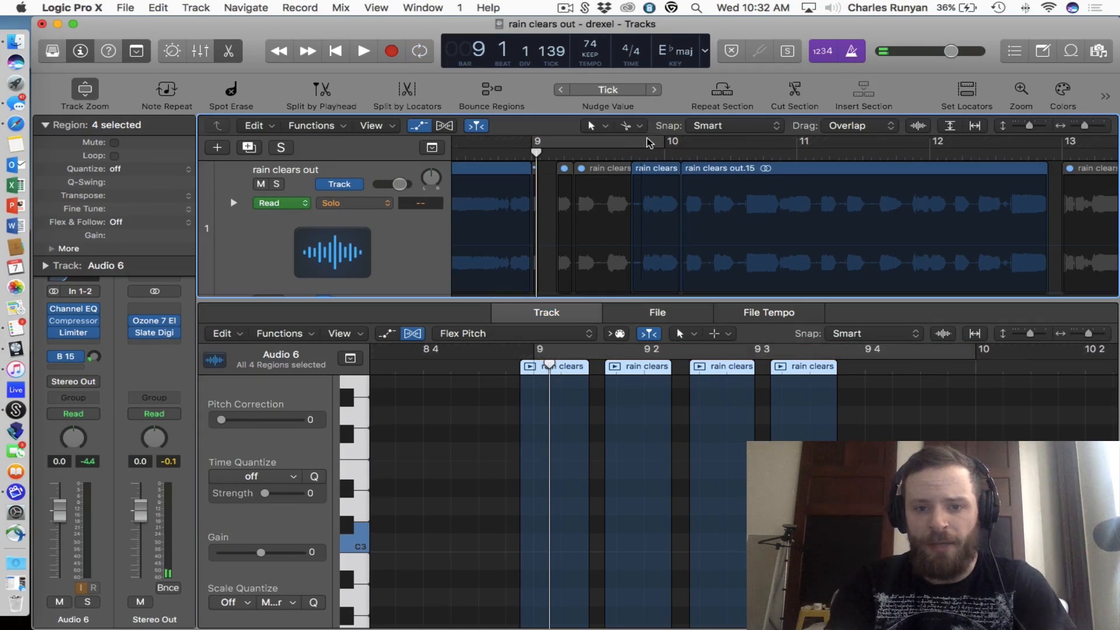
drag(639, 141, 1119, 143)
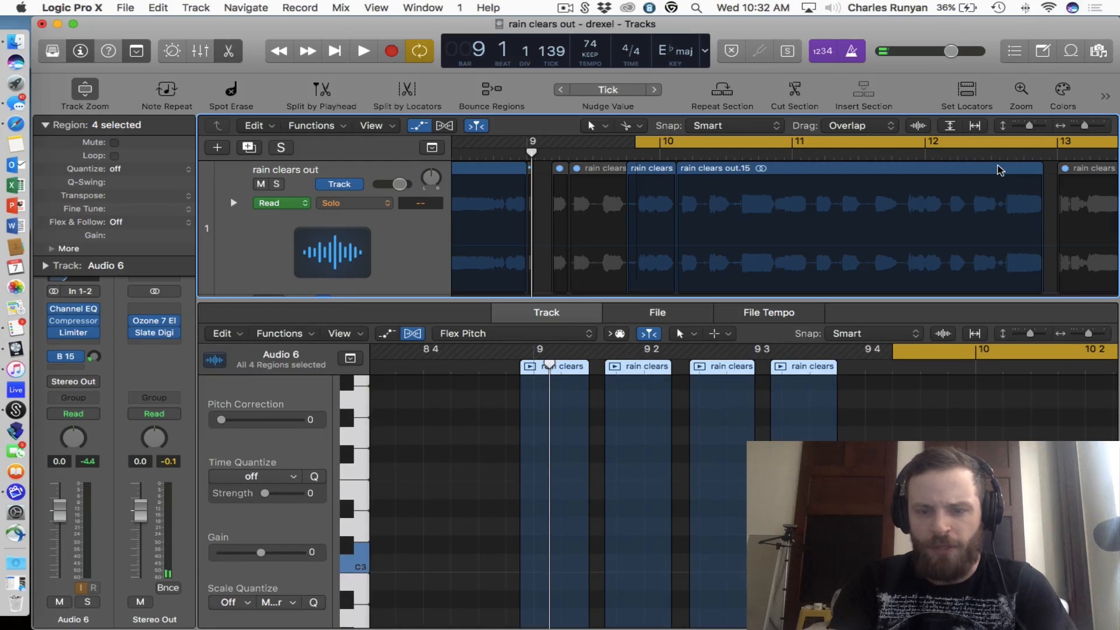
Step: Open the rain clears out.15 vocal region in the track editor and play it up to just before bar 13
key(e)
double_click(881, 168)
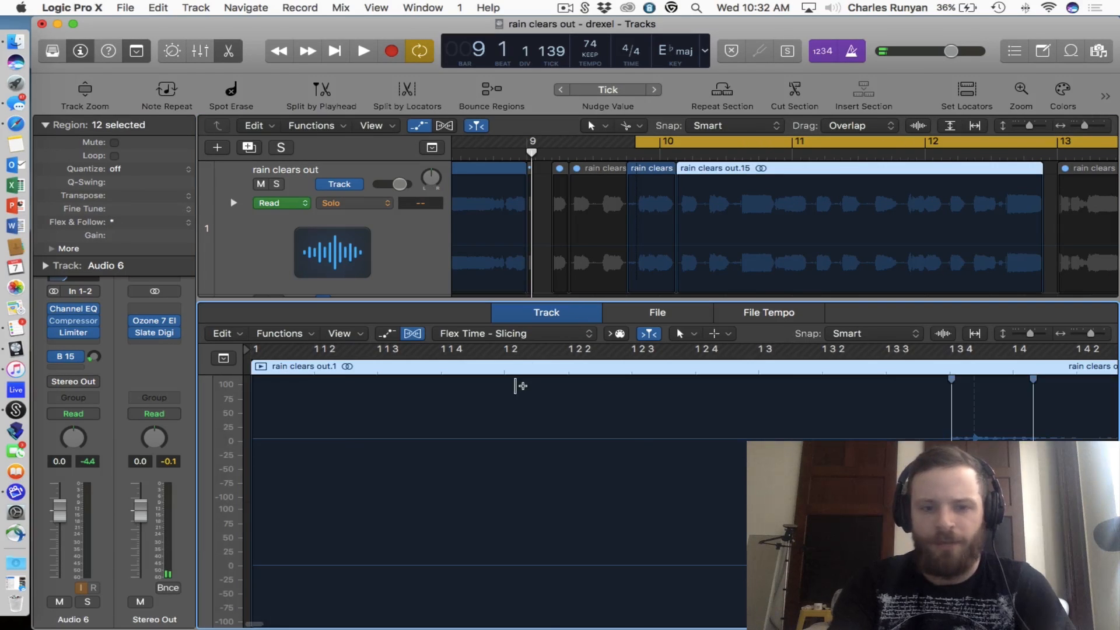
key(space)
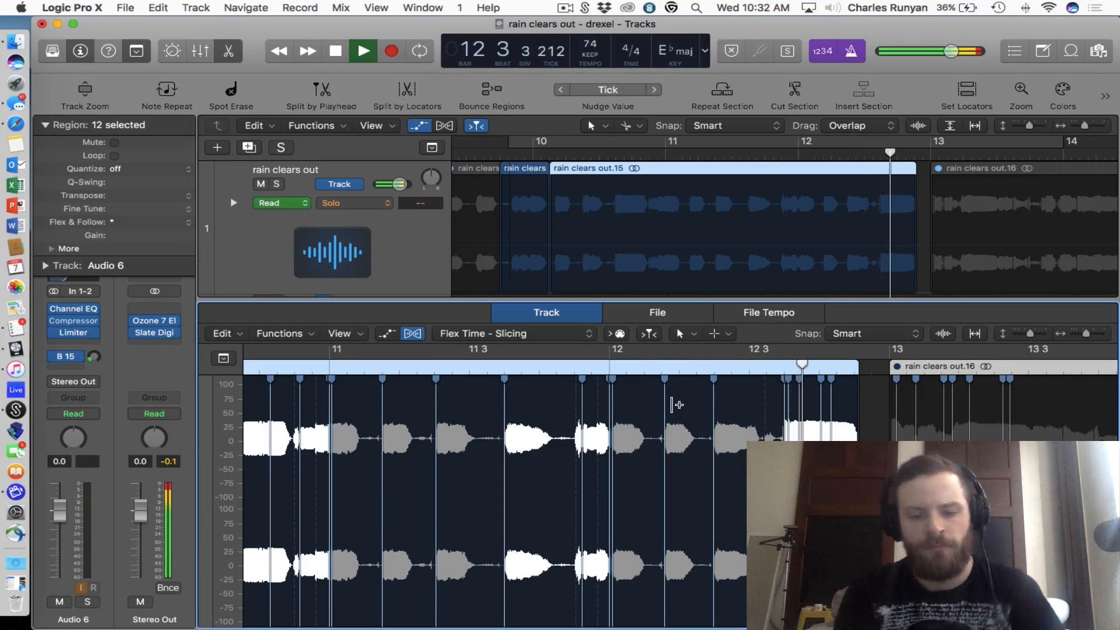
key(space)
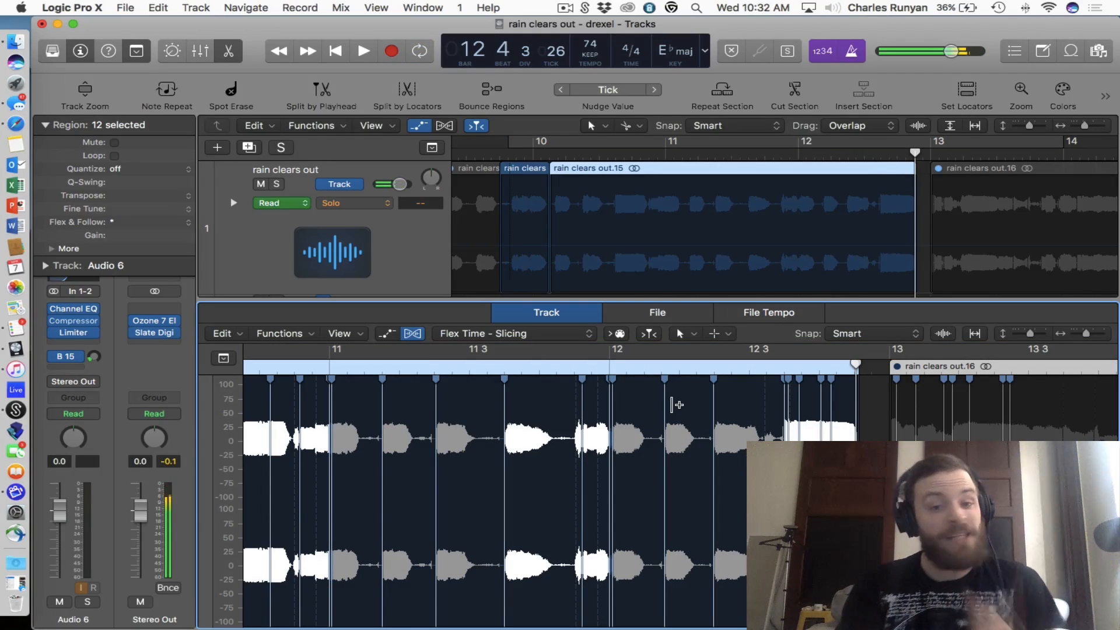